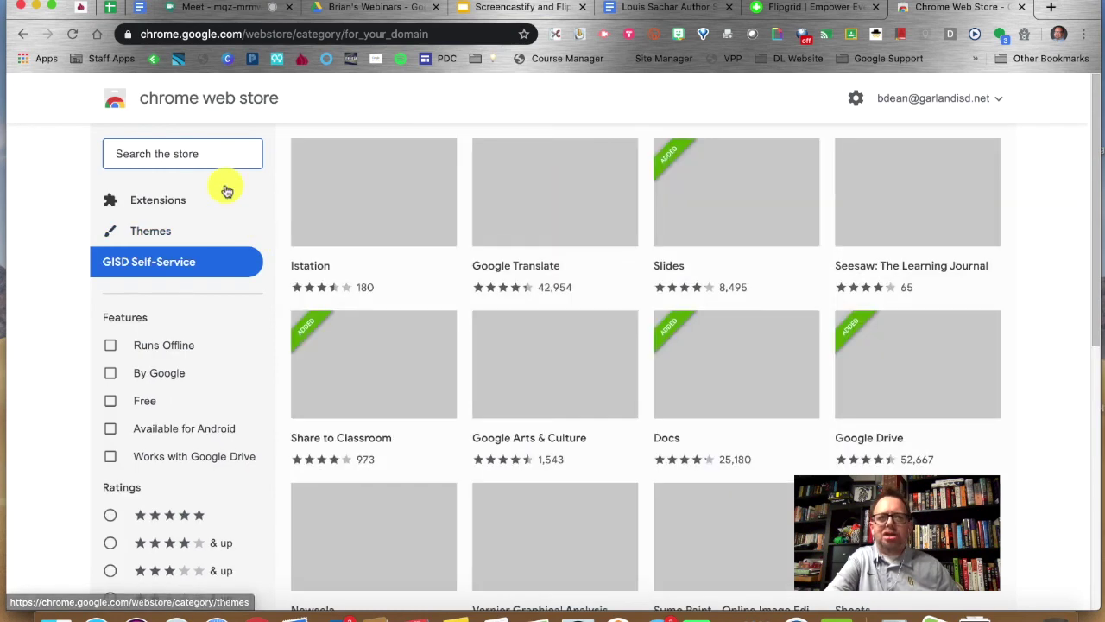
Search the Web Store extensions for 'screencastify', confirm it's already added, then return to the Louis Sachar Author Study doc
click(226, 191)
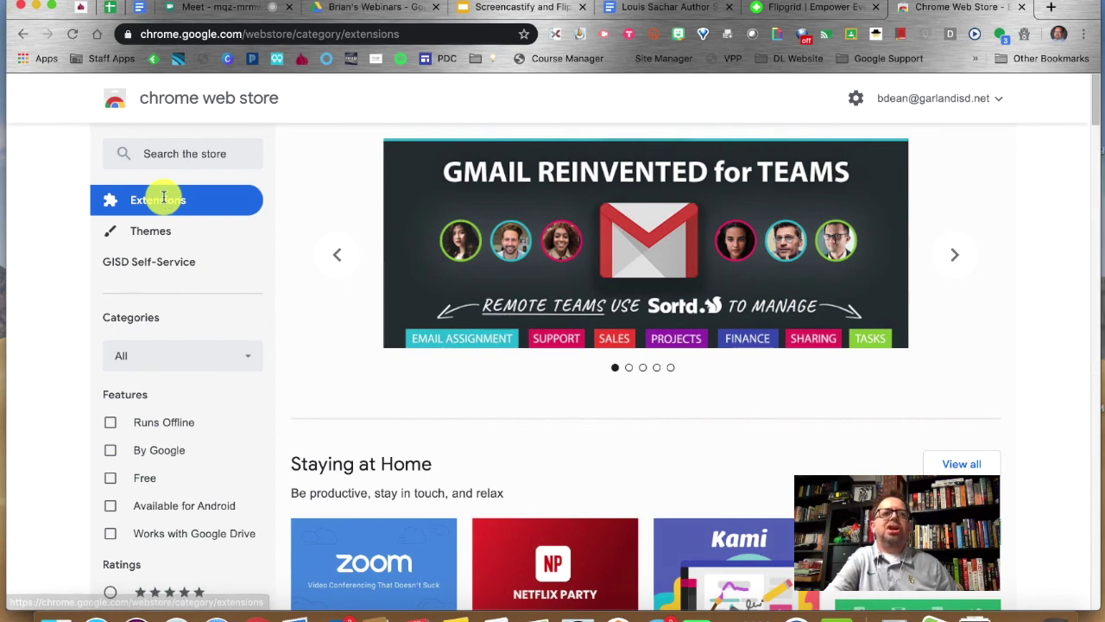
text(scre)
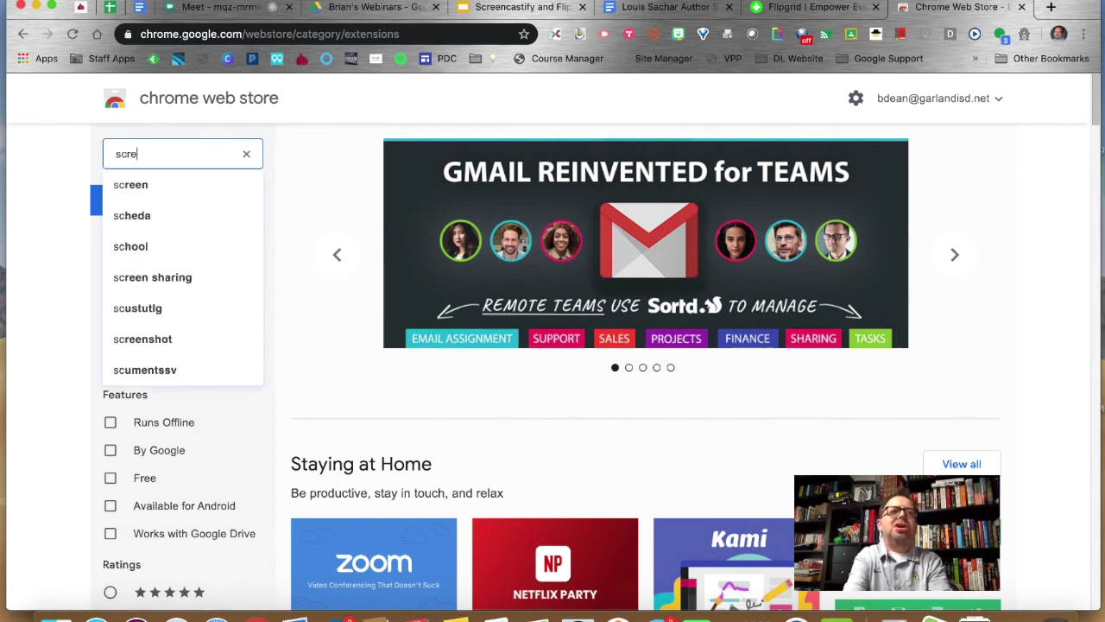
text(encastify)
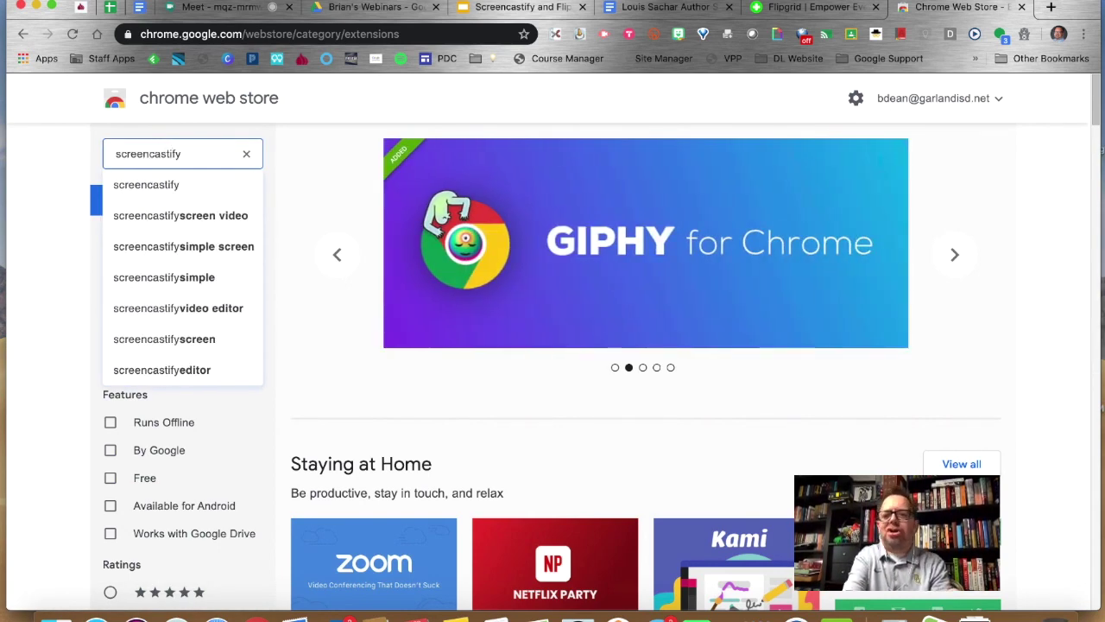
key(Return)
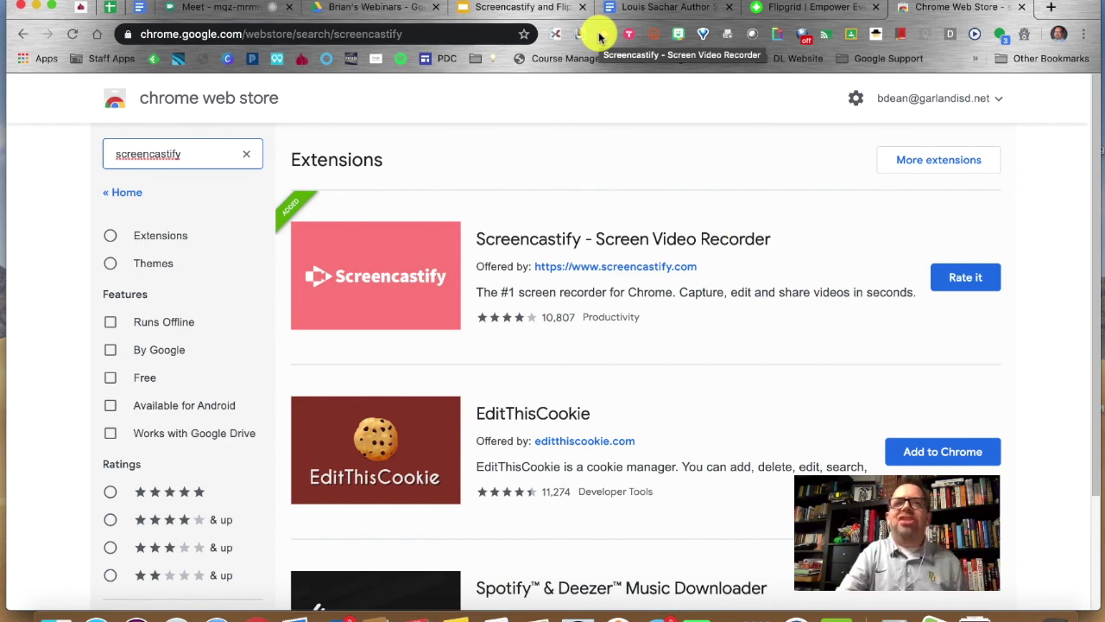
click(688, 9)
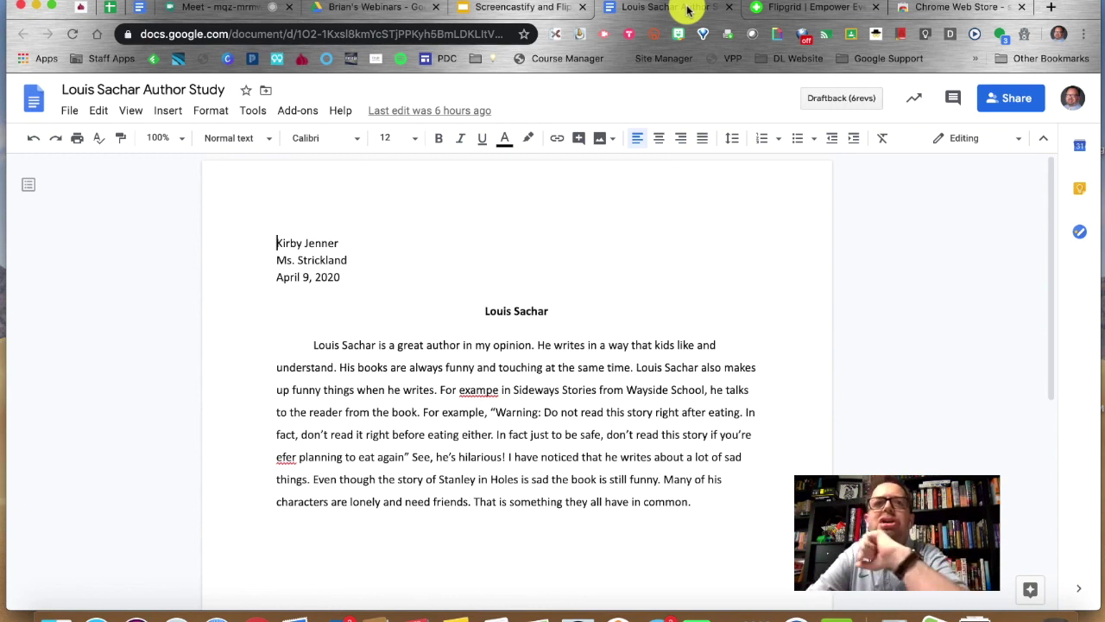
Set Screencastify to Desktop recording with the Default - External Microphone as the audio source
click(606, 35)
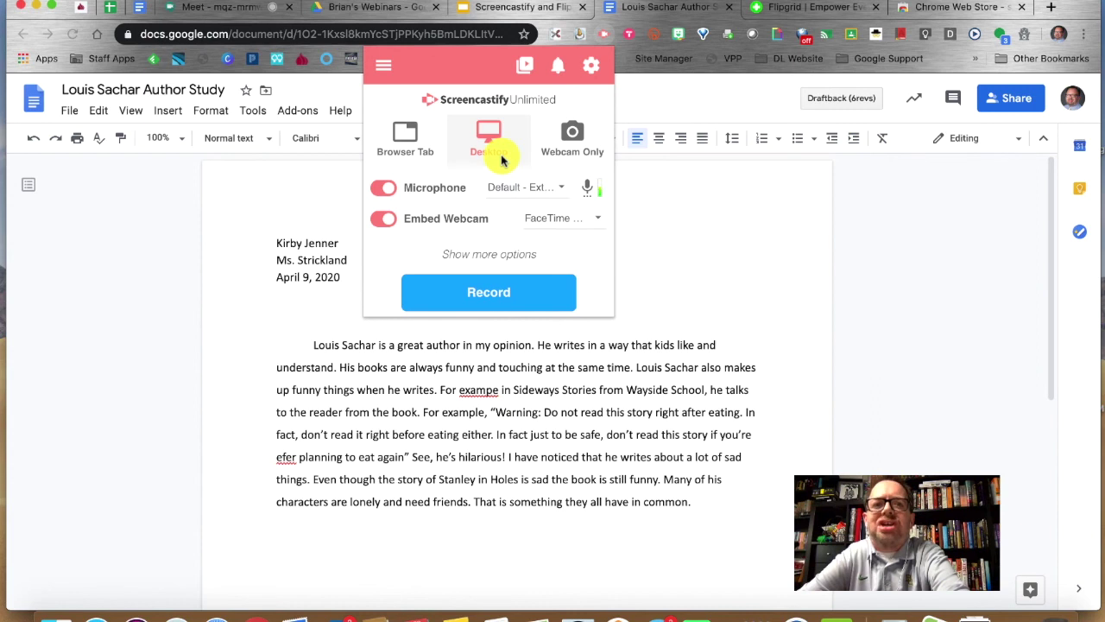
click(417, 141)
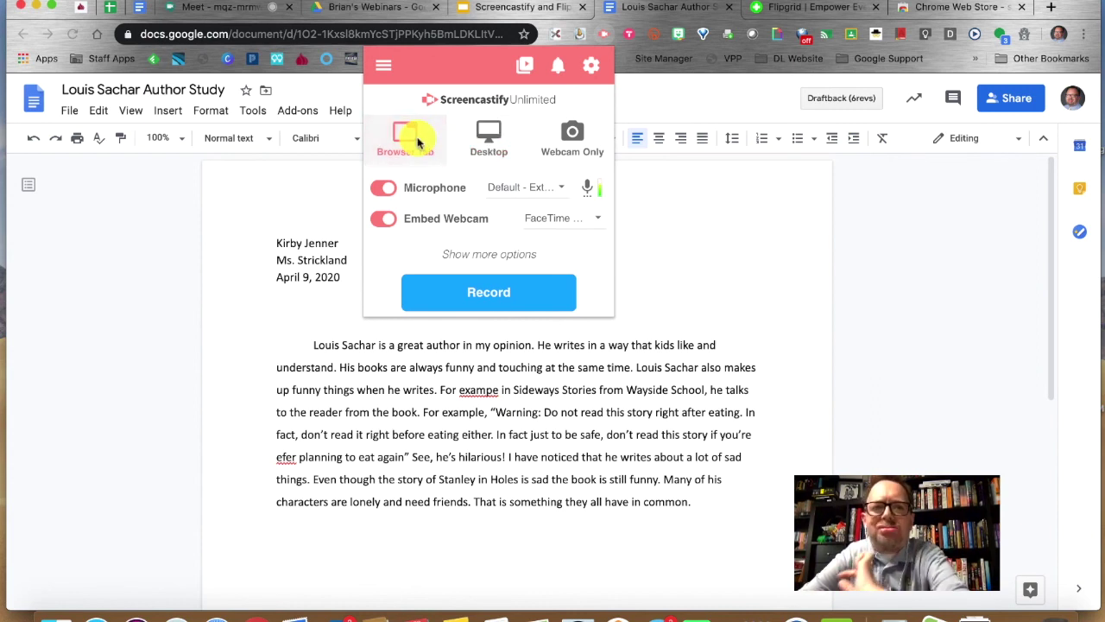
click(564, 146)
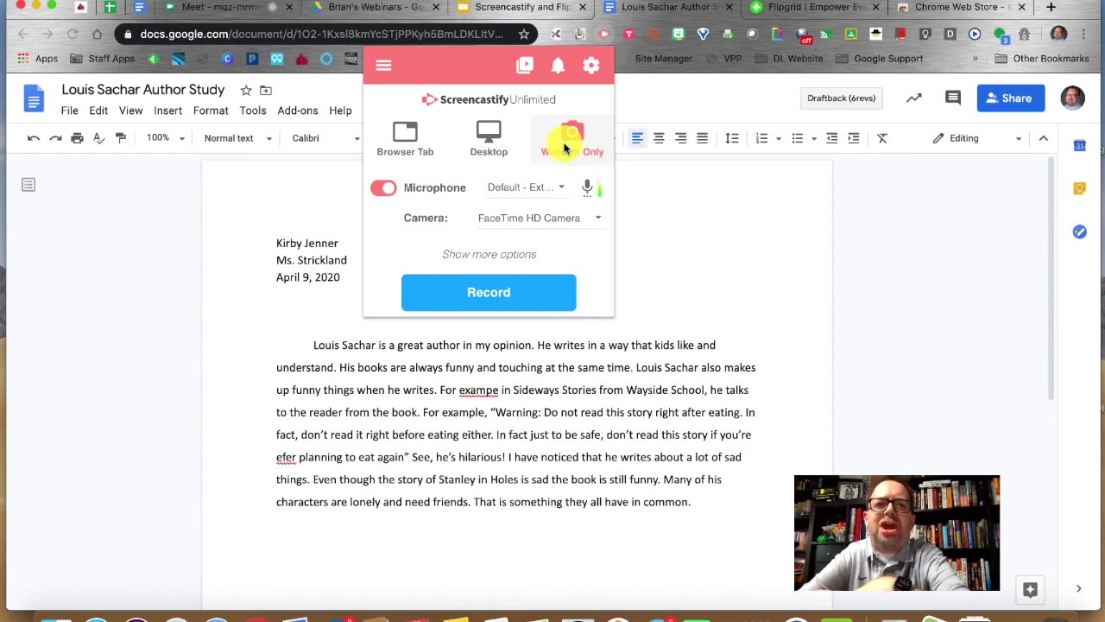
click(494, 140)
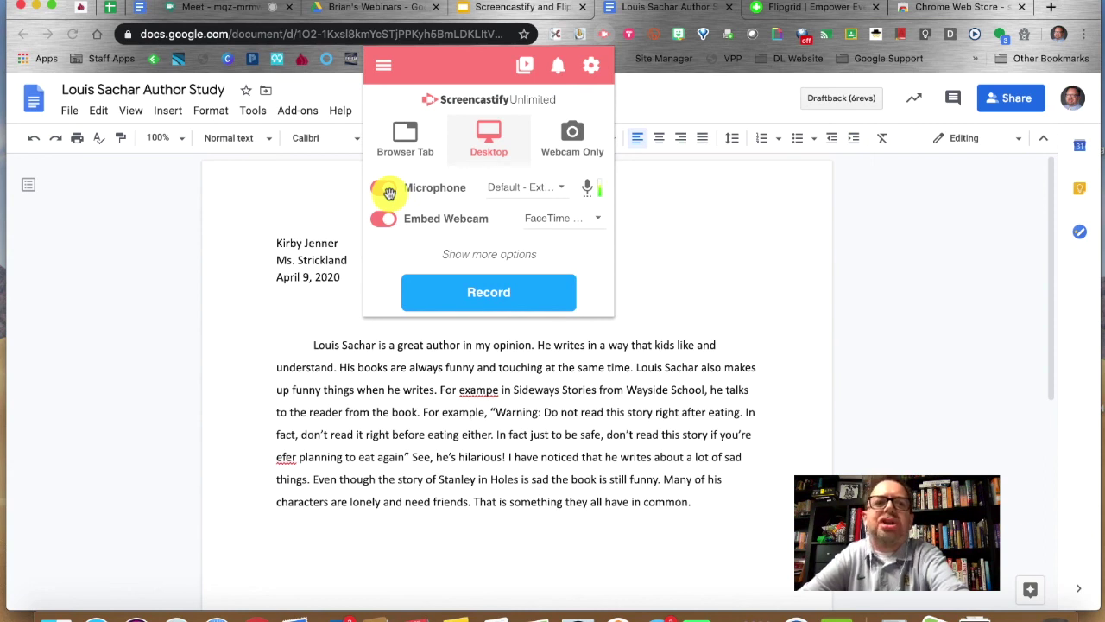
click(562, 187)
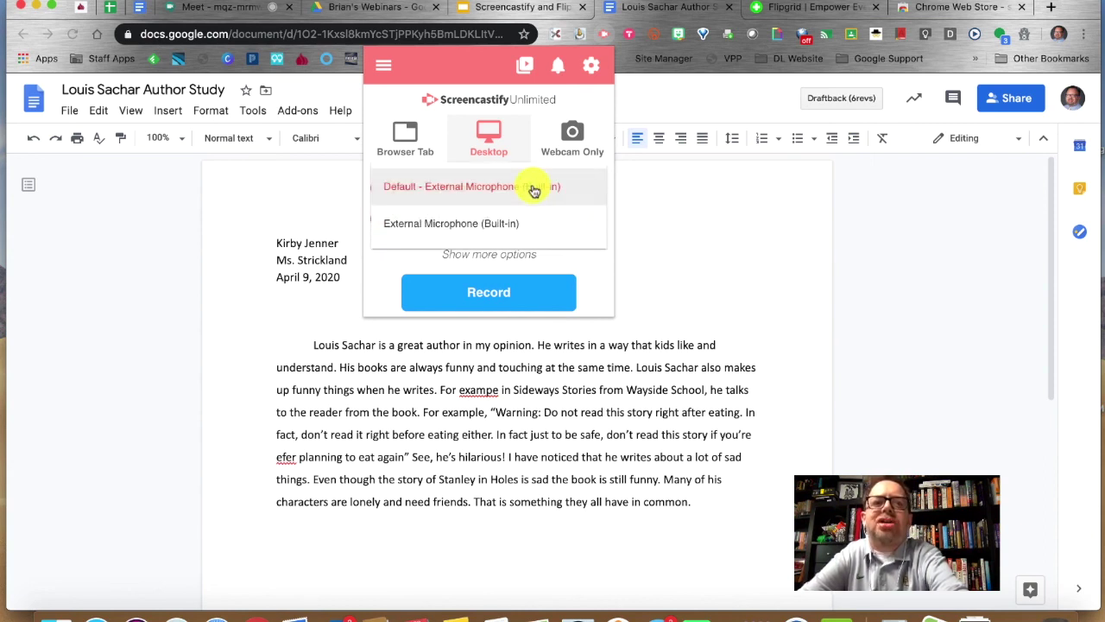
click(551, 193)
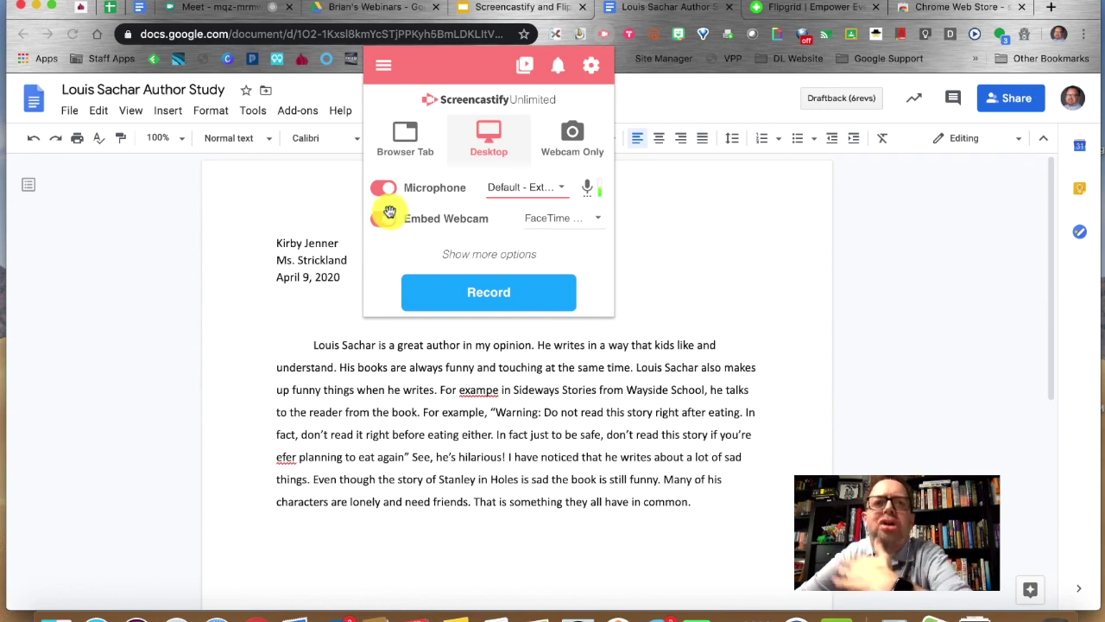
Keep the countdown at 3 seconds in the extra options and start recording
click(471, 254)
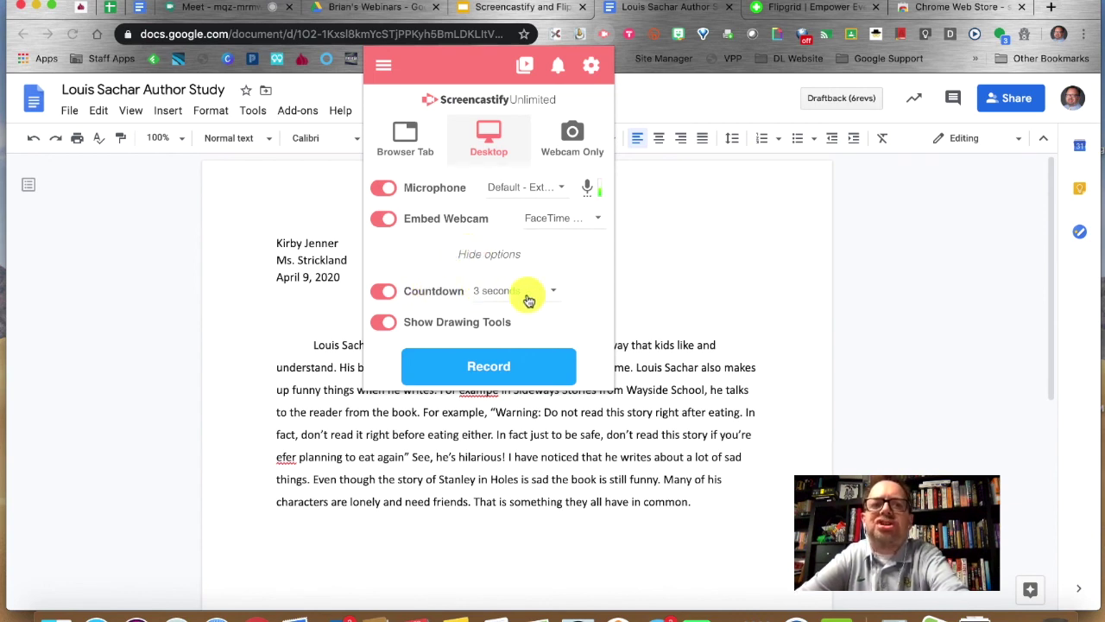
click(552, 294)
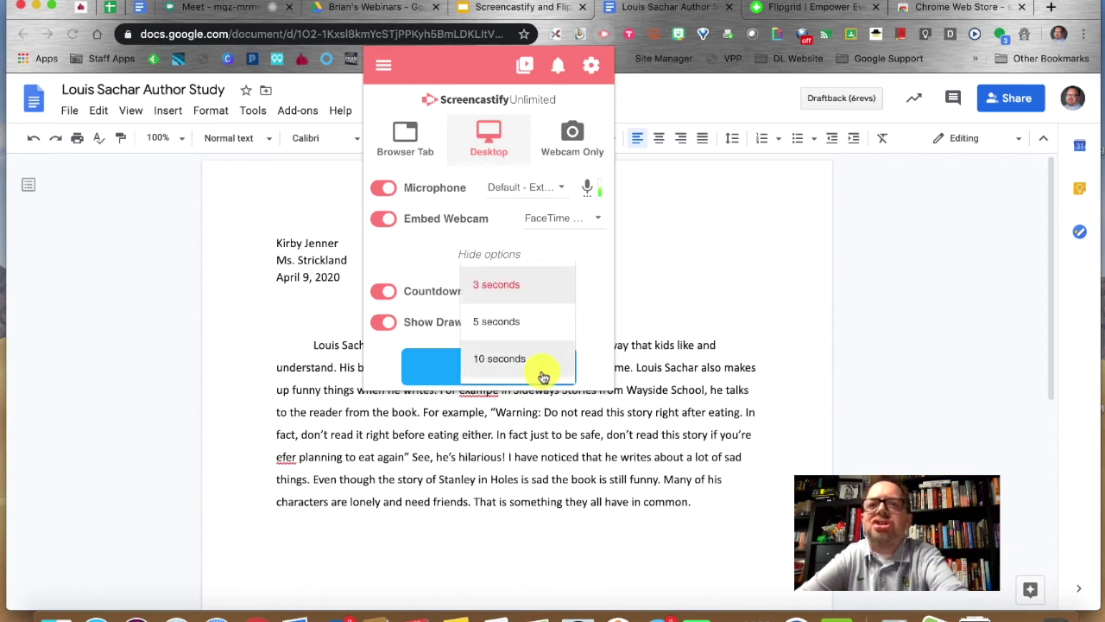
click(523, 292)
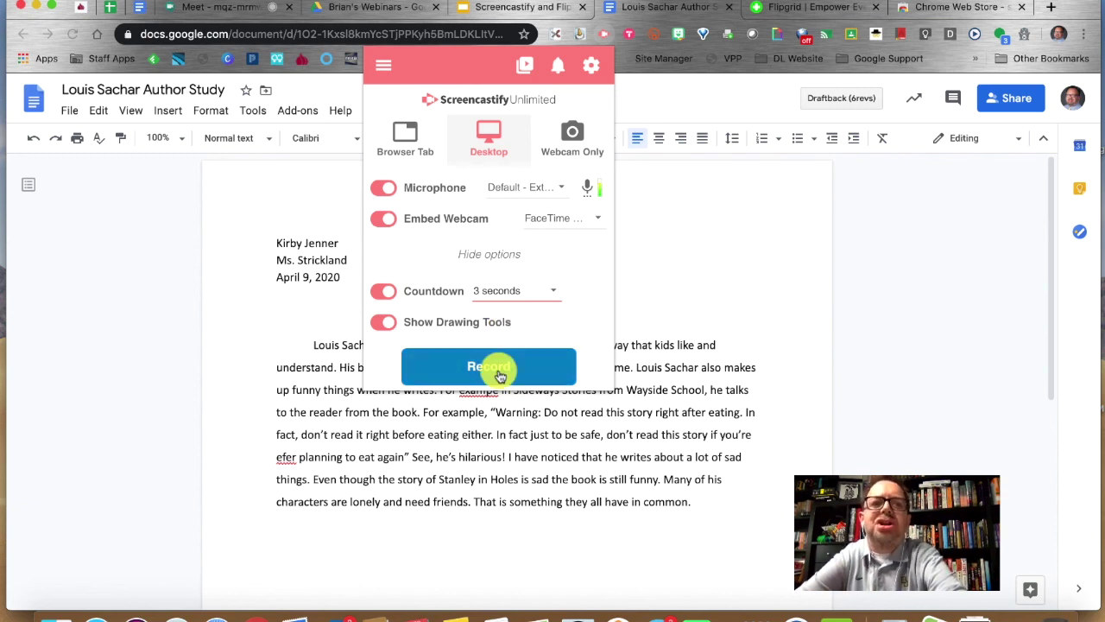
click(489, 366)
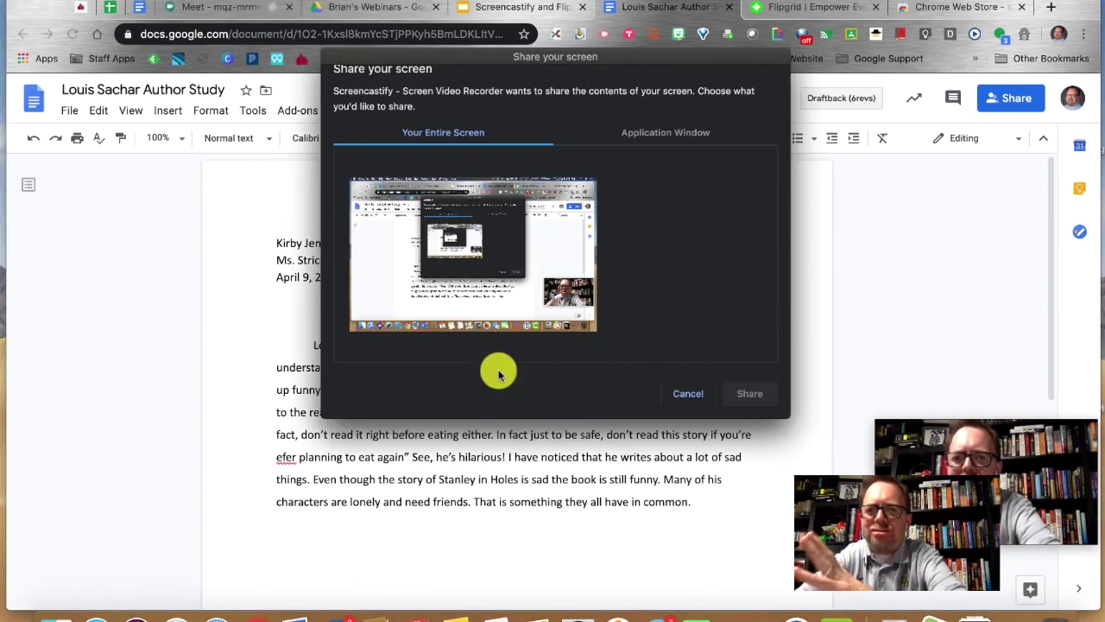
Share the entire screen for the recording and hide the screen-sharing notice
click(486, 203)
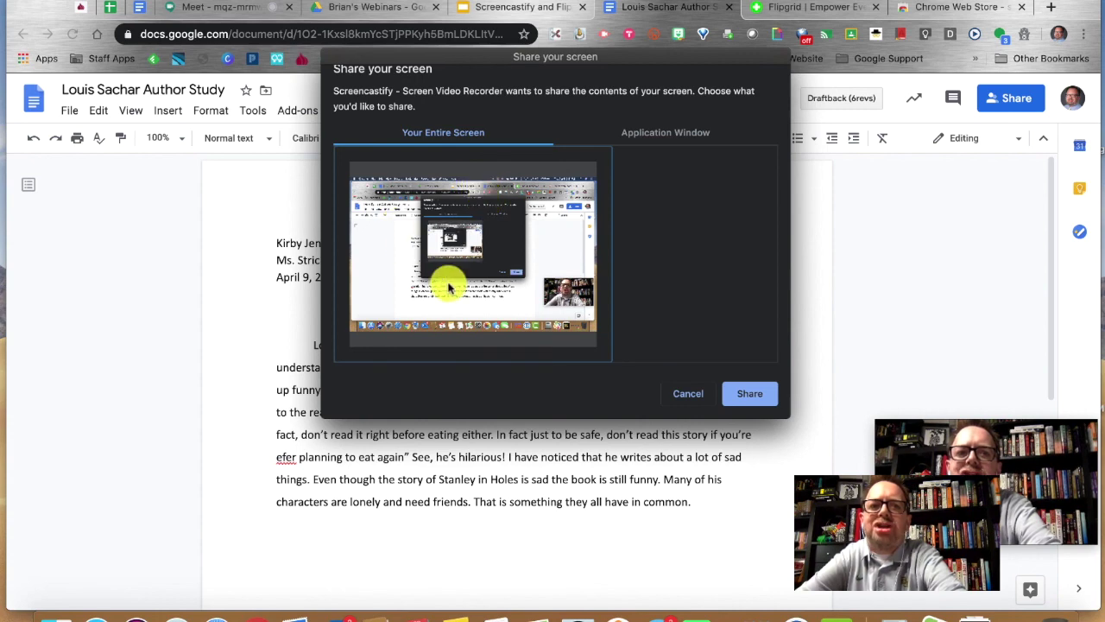
click(746, 395)
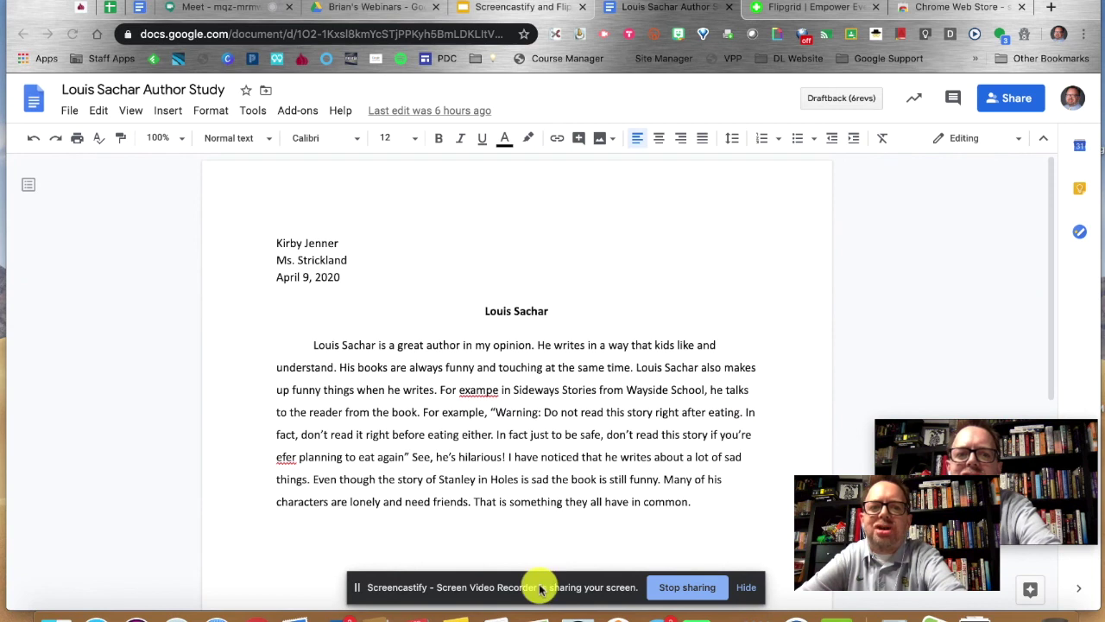
click(748, 590)
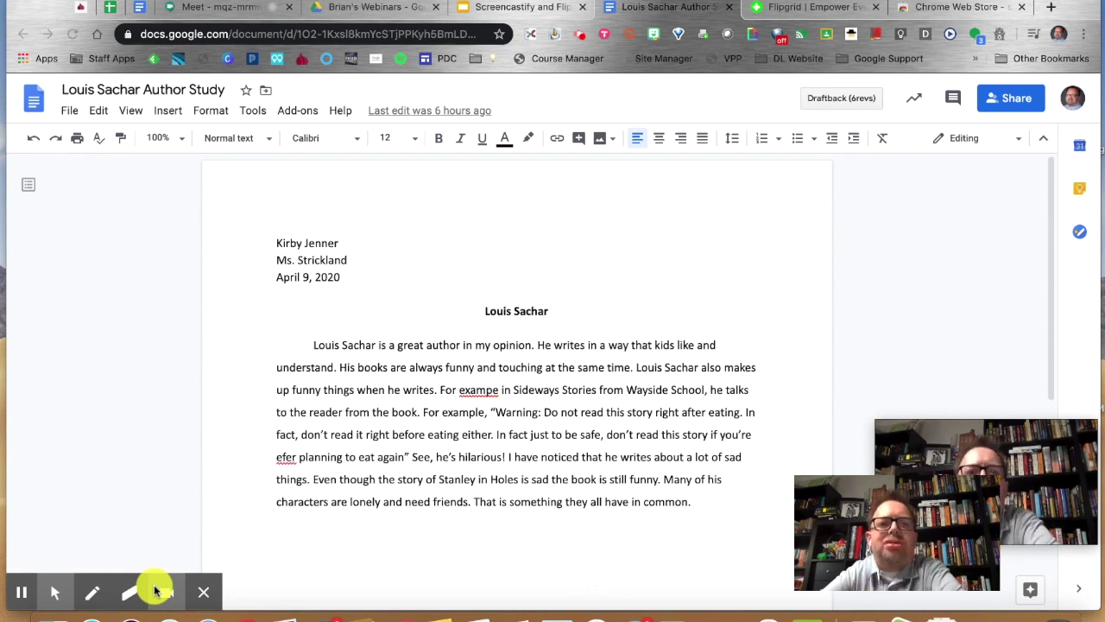
With the pen, bracket the first sentence and circle the misspellings 'exampe' and 'efer' plus the quoted word
click(98, 596)
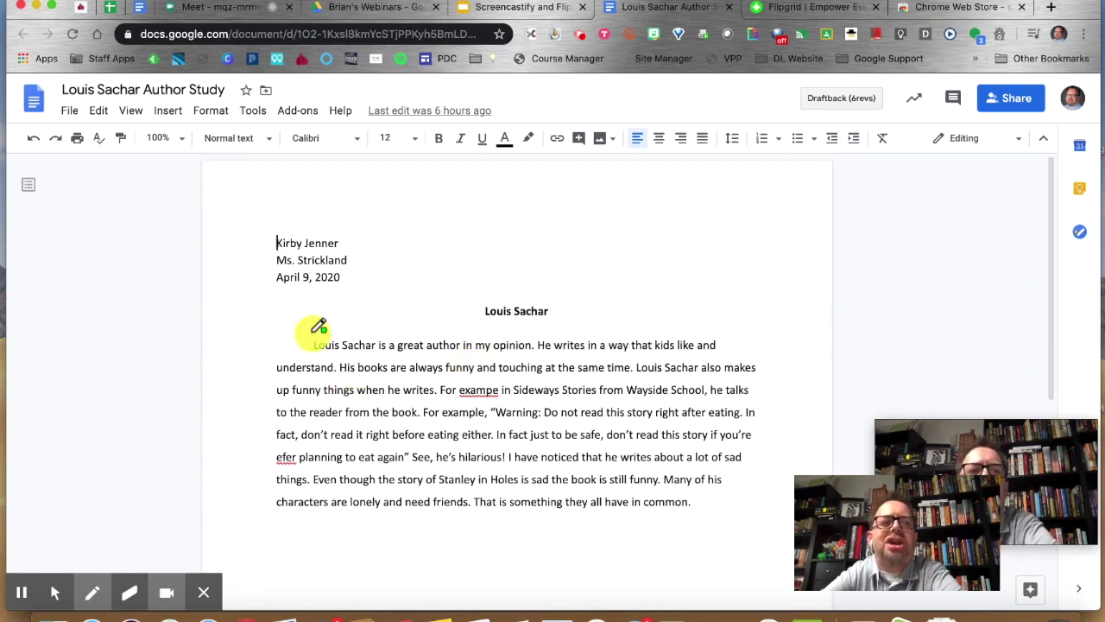
drag(314, 335, 310, 355)
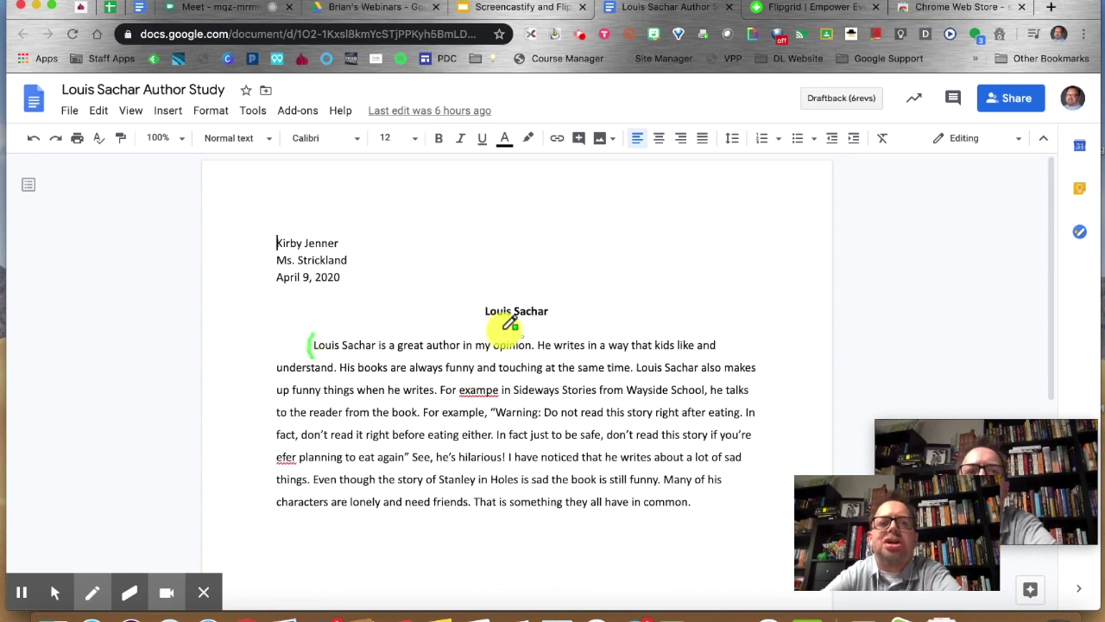
drag(533, 335, 539, 352)
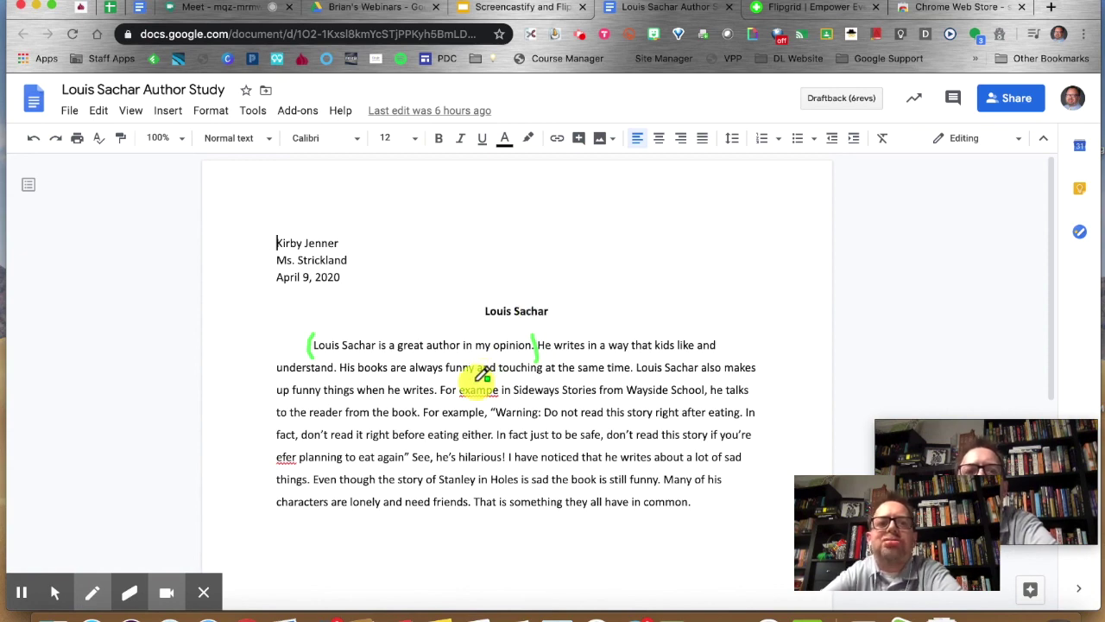
mouse_move(481, 373)
mouse_down()
mouse_move(467, 403)
mouse_move(495, 408)
mouse_move(479, 374)
mouse_up()
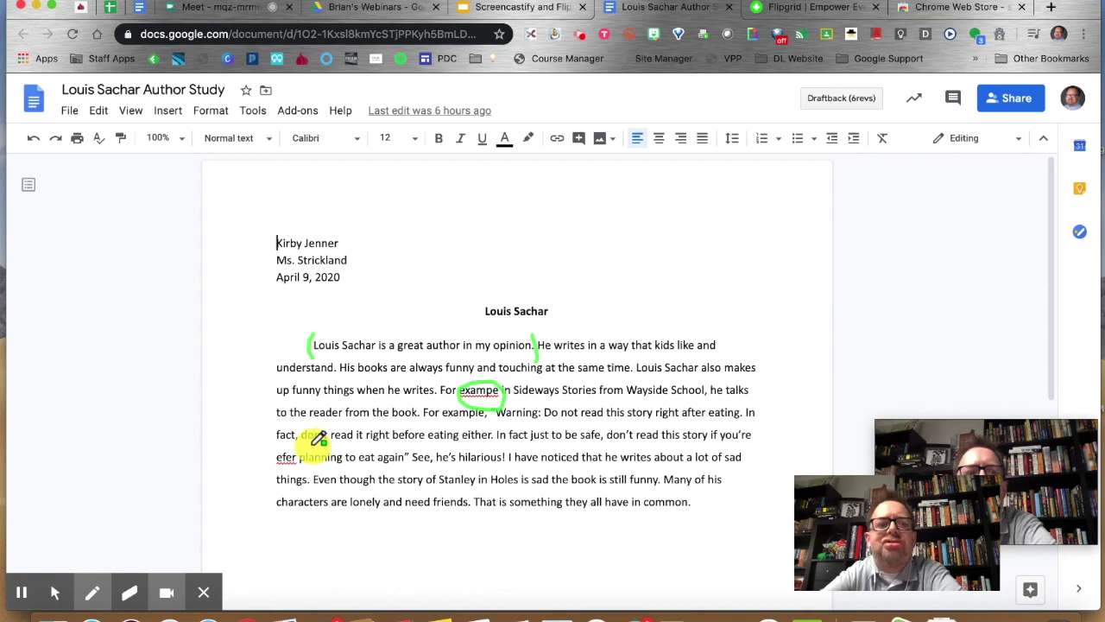
mouse_move(277, 451)
mouse_down()
mouse_move(298, 472)
mouse_move(302, 455)
mouse_move(278, 449)
mouse_up()
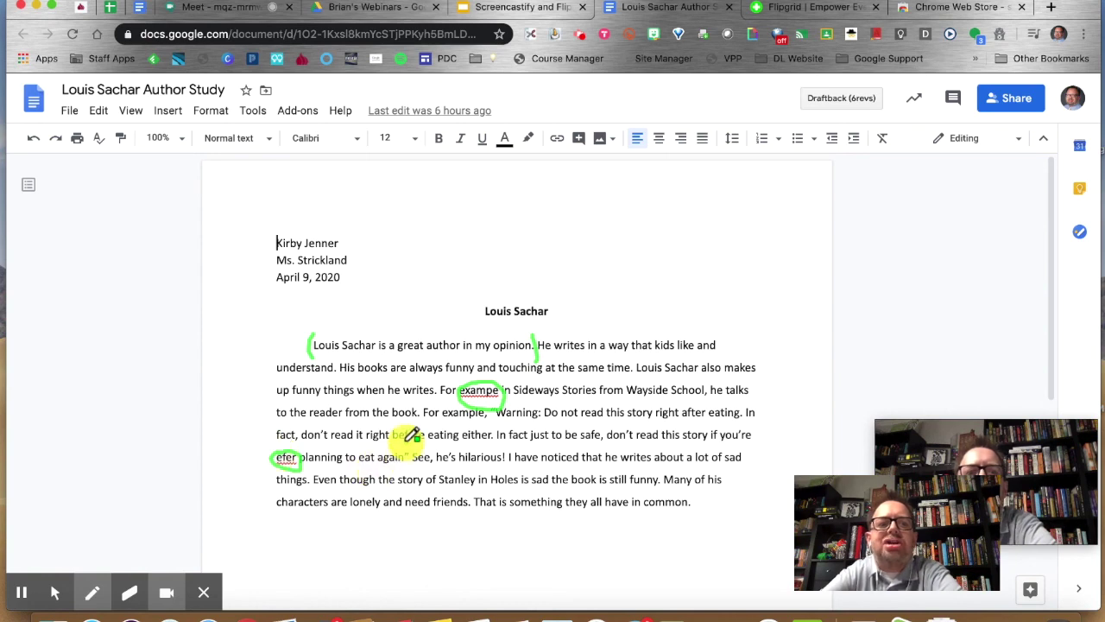
mouse_move(395, 479)
mouse_down()
mouse_move(414, 474)
mouse_move(411, 453)
mouse_up()
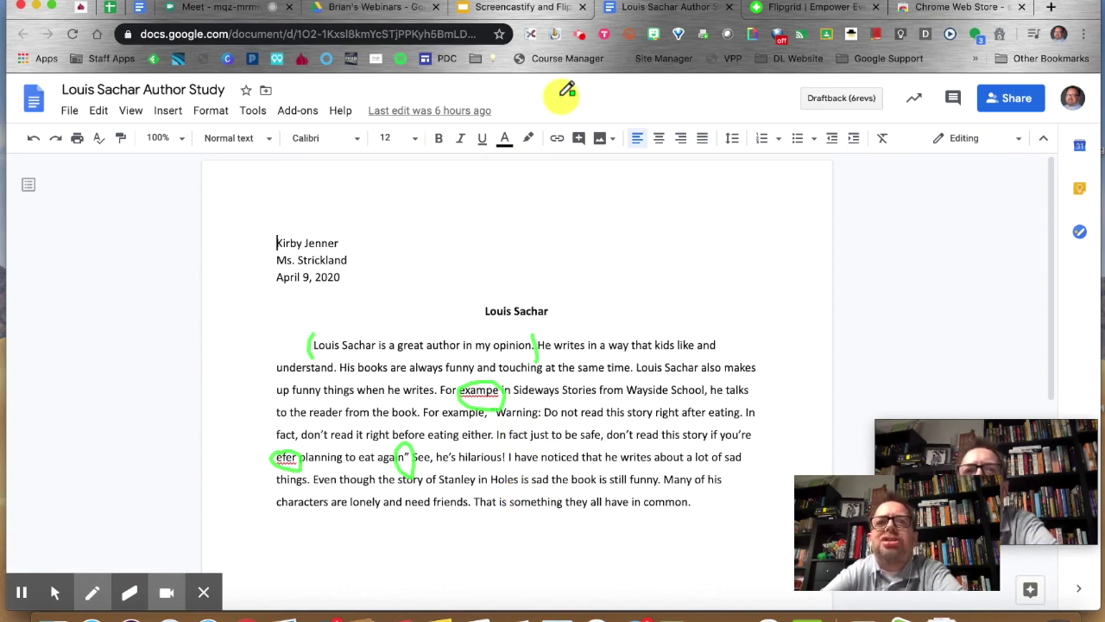
Stop the recording from Screencastify's recording controls
click(584, 36)
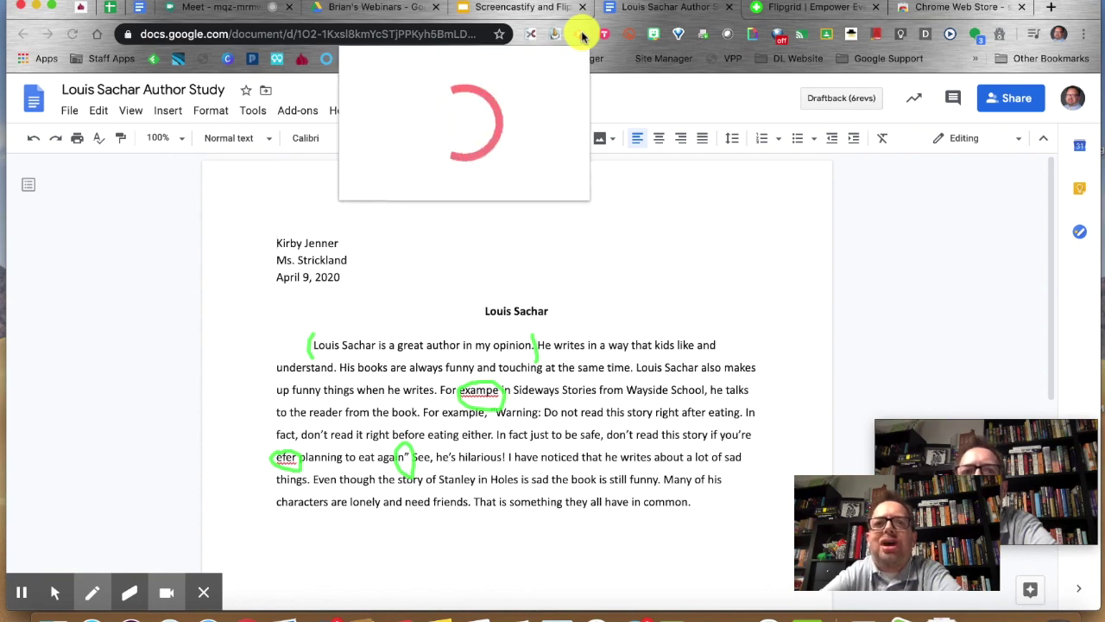
click(563, 195)
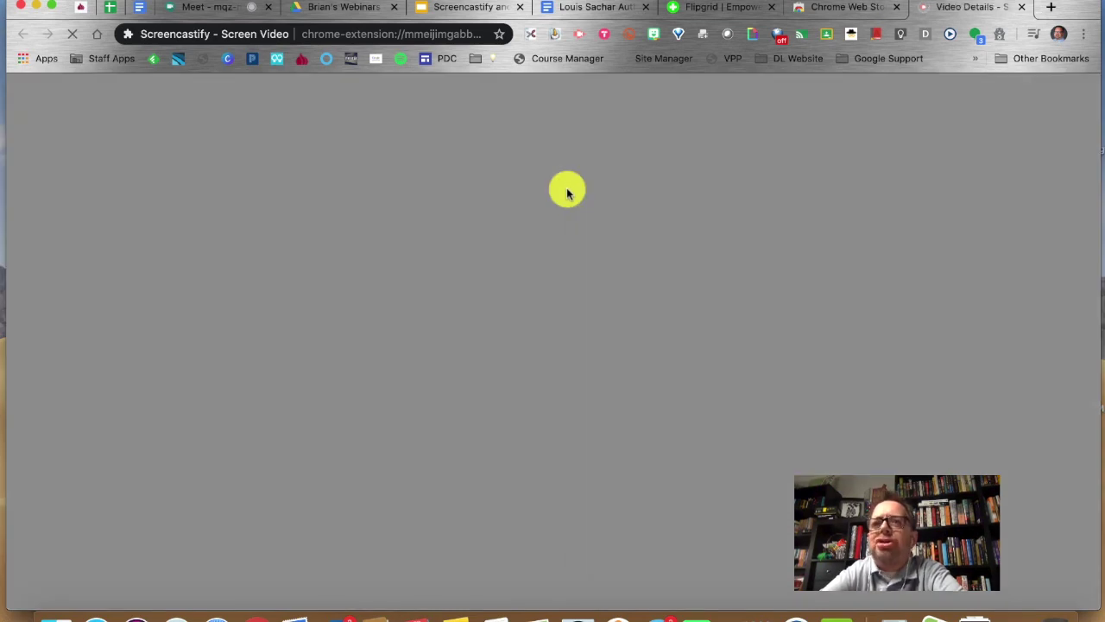
click(898, 7)
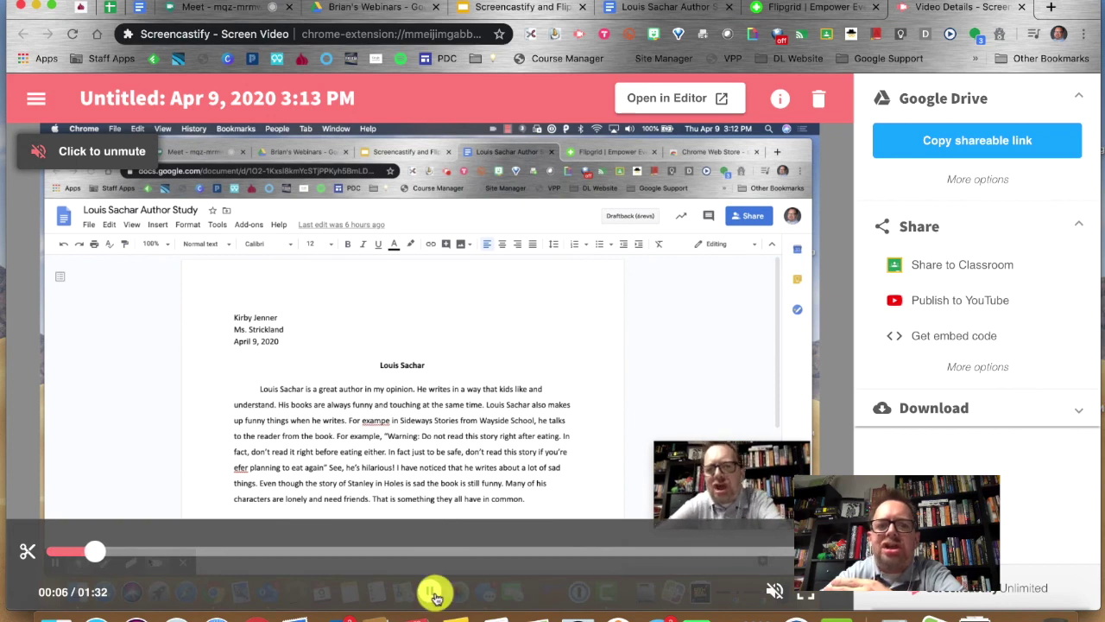
Replace 'Untitled' in the video title with the student's first name plus 'Feedback:'
click(437, 596)
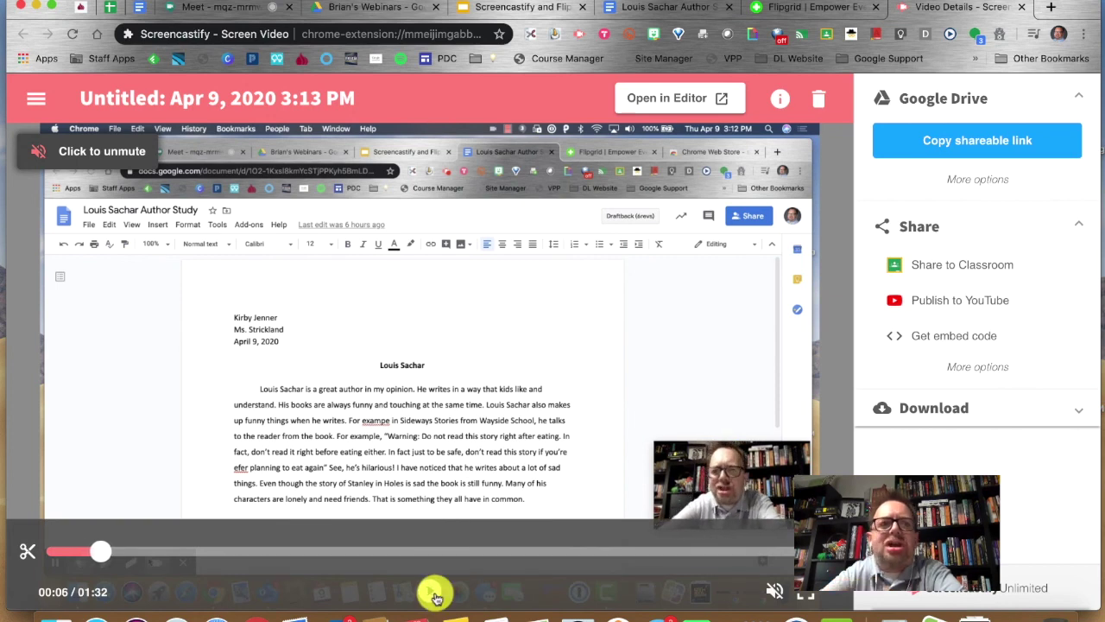
click(114, 99)
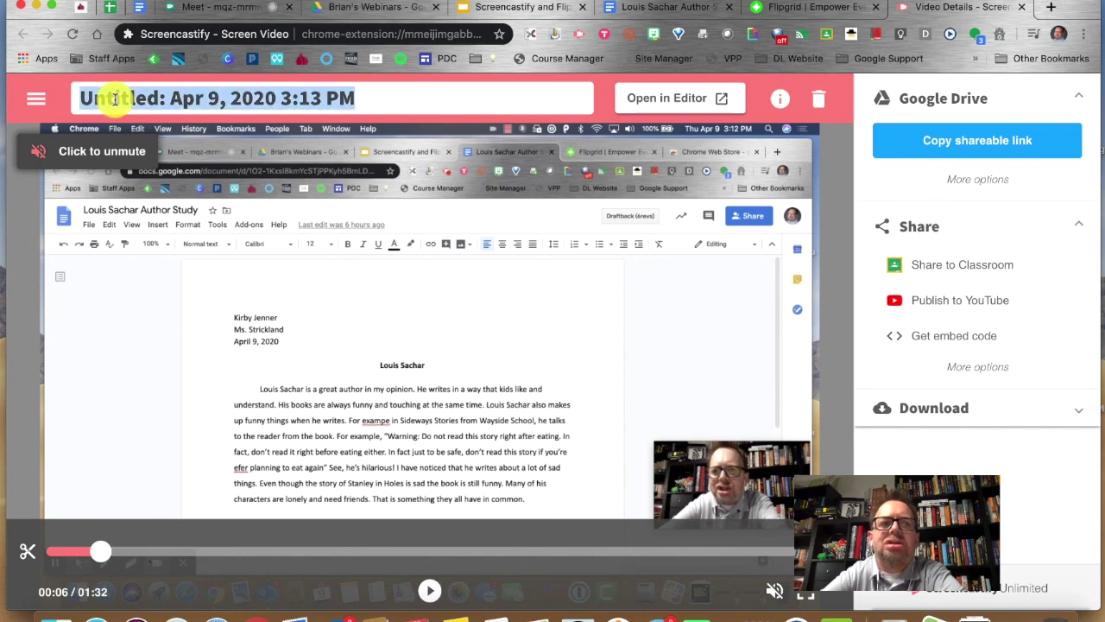
double_click(115, 98)
text(Kirby Feedb)
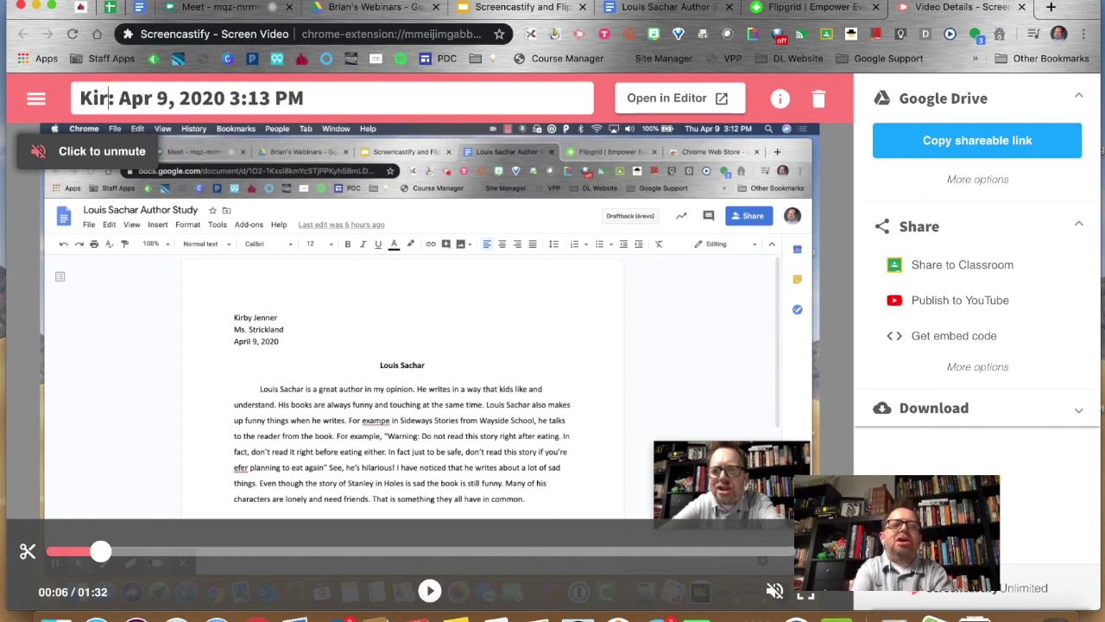
text(ack:)
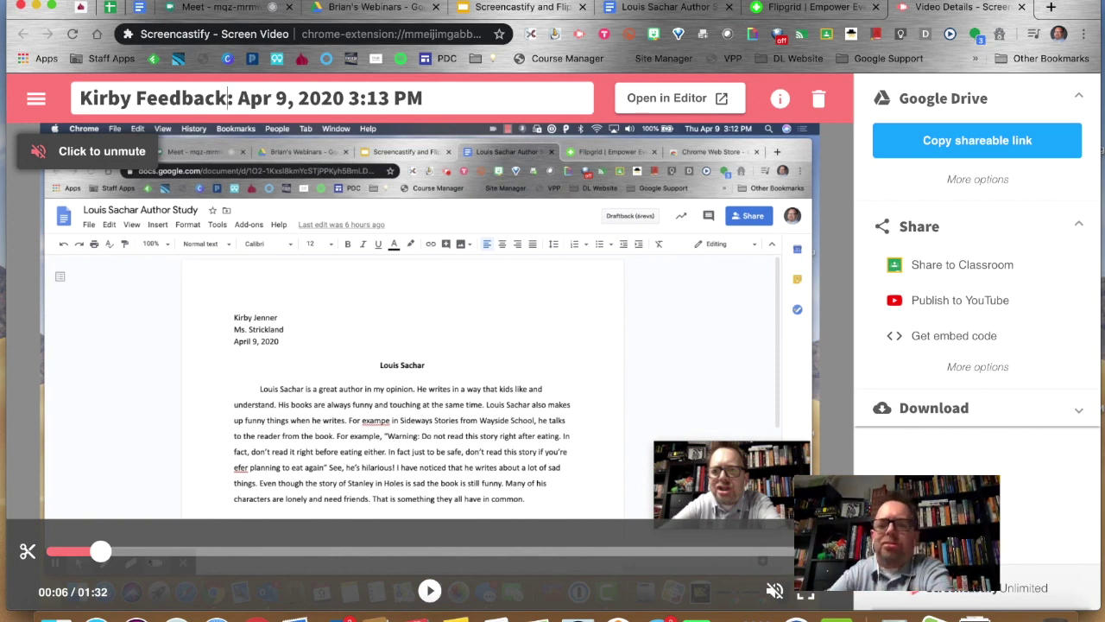
key(Return)
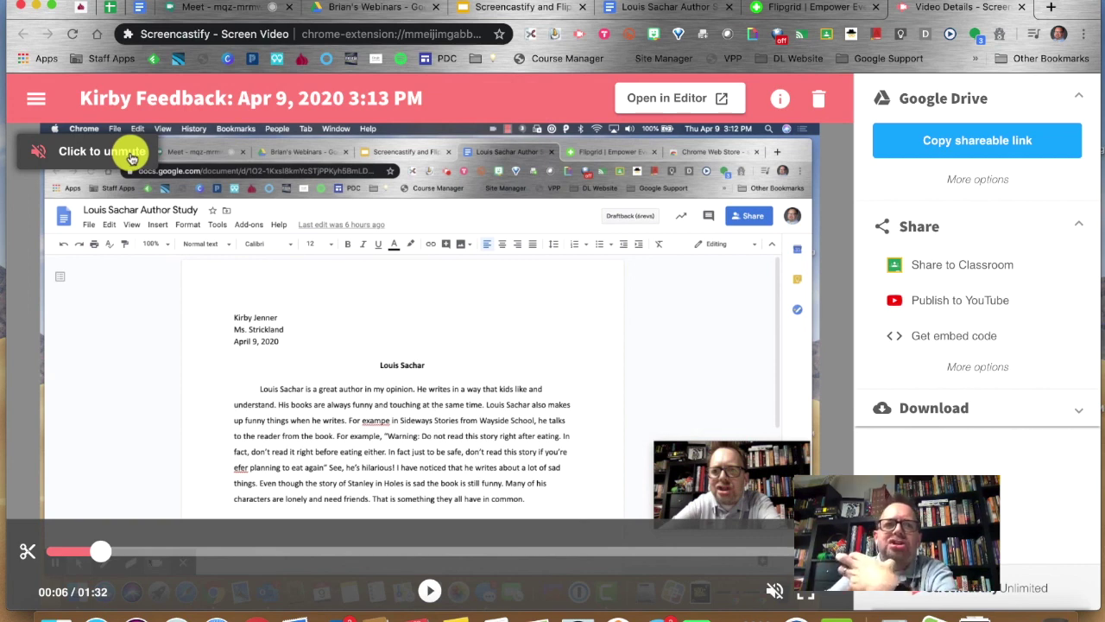
Play and pause the video, rewind it to the start, and enter trim mode
click(129, 154)
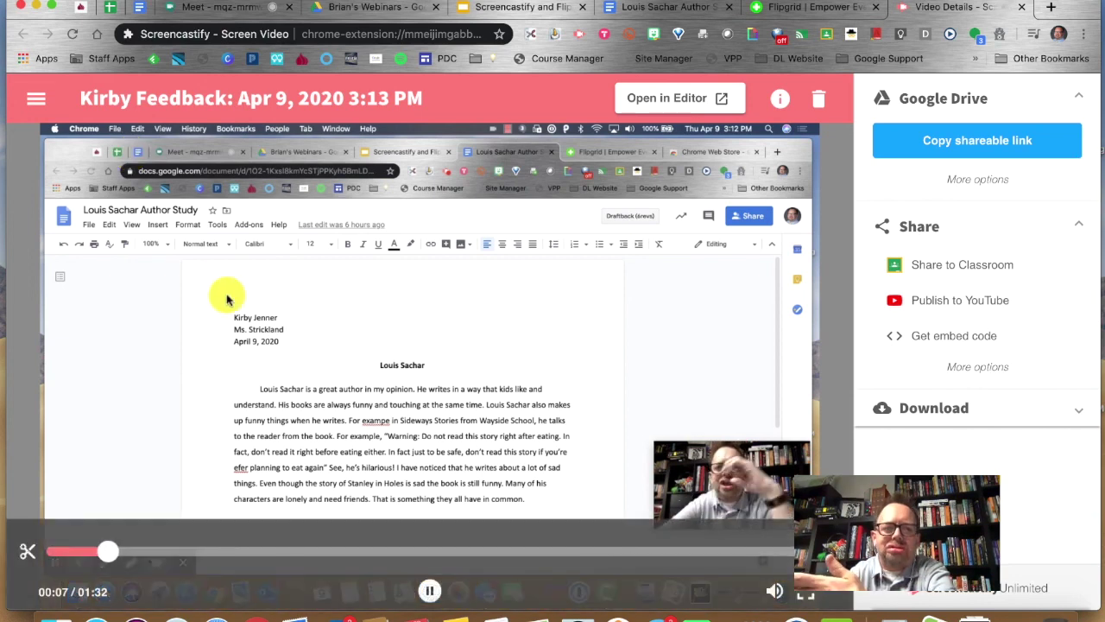
click(432, 591)
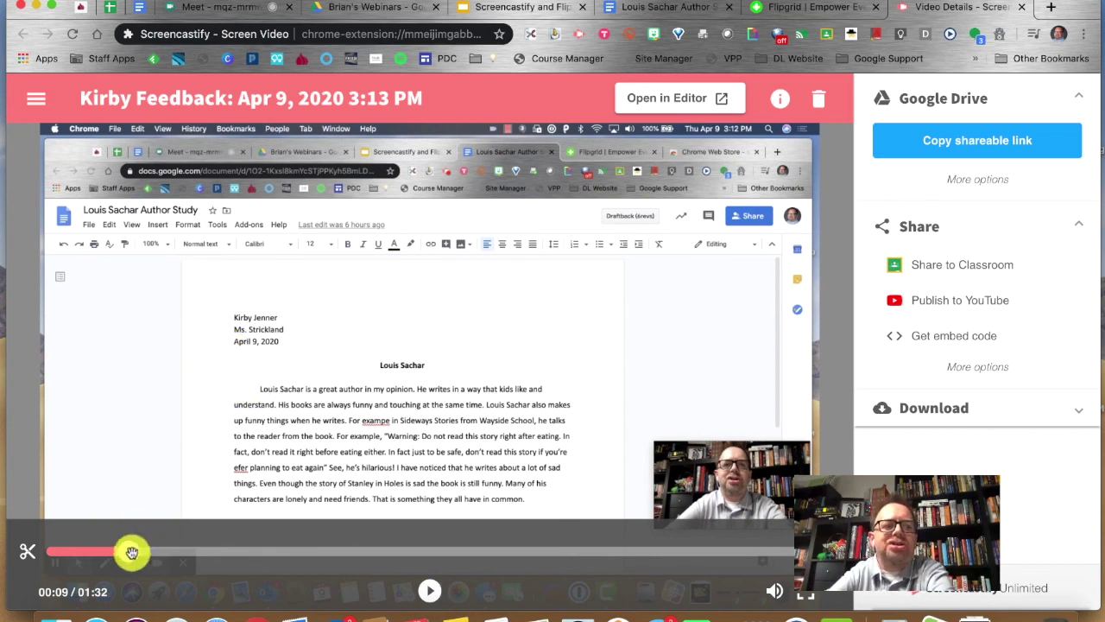
drag(131, 552, 45, 570)
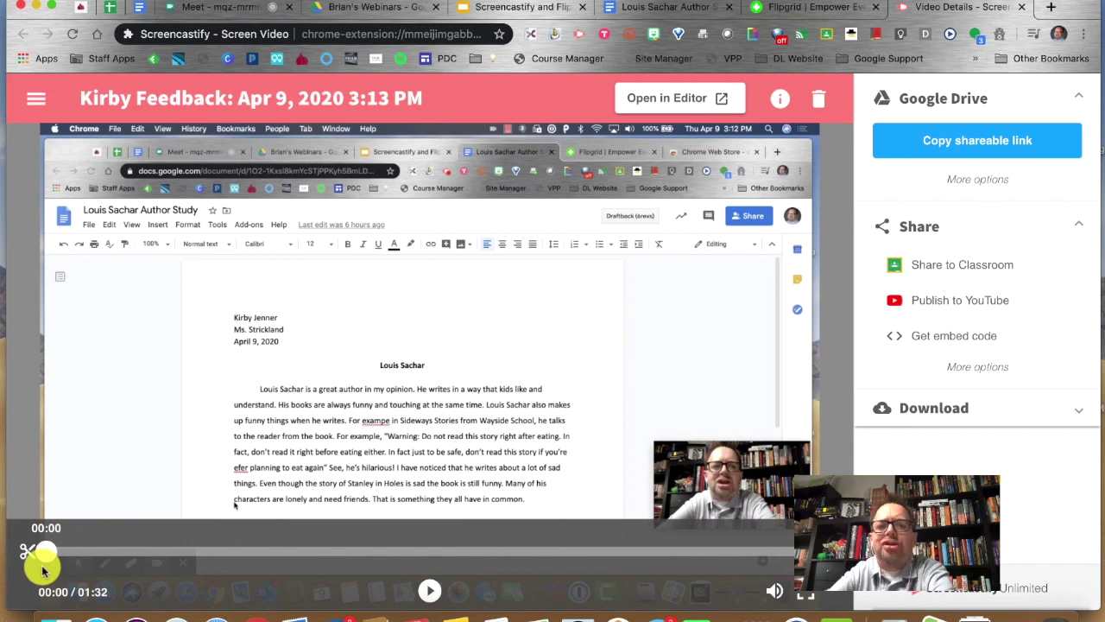
click(26, 553)
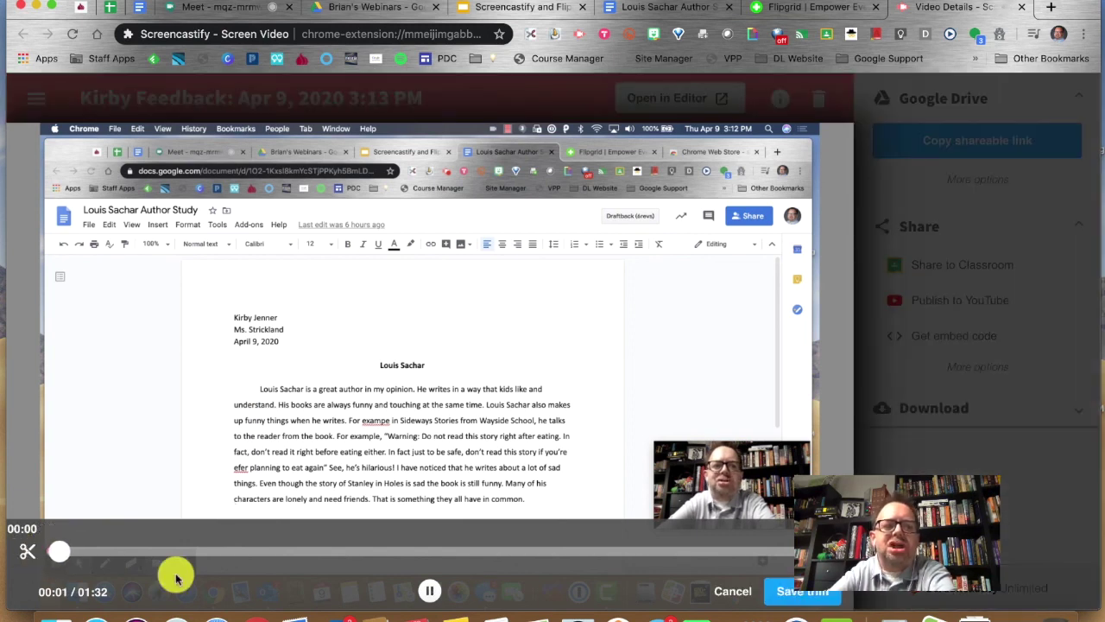
Move the trim start to about 00:05 and save the trim
click(436, 594)
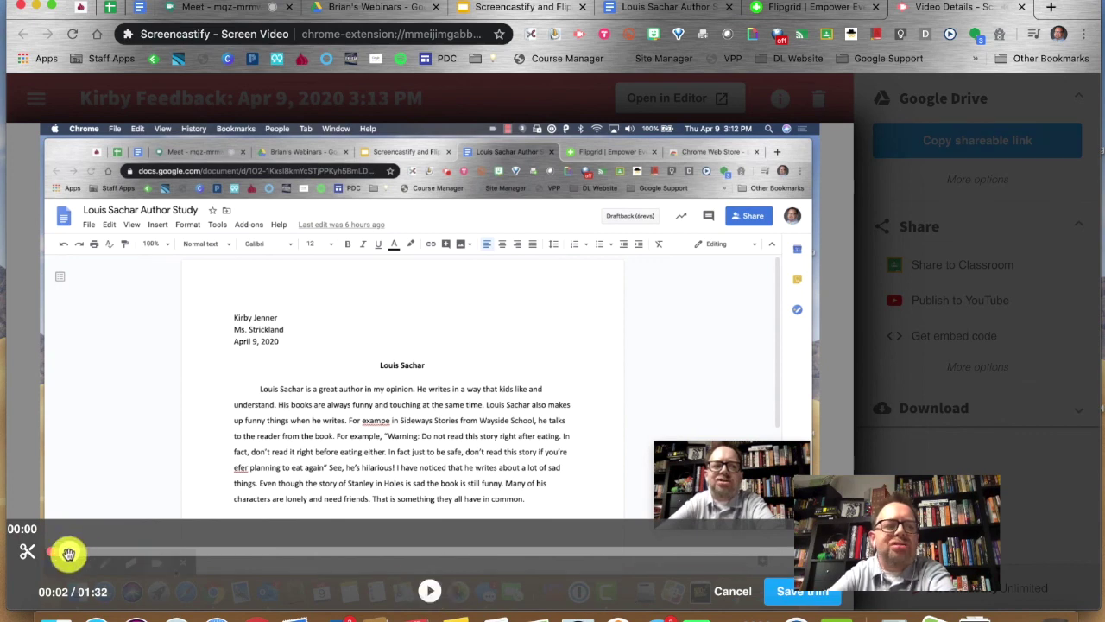
drag(70, 553, 89, 553)
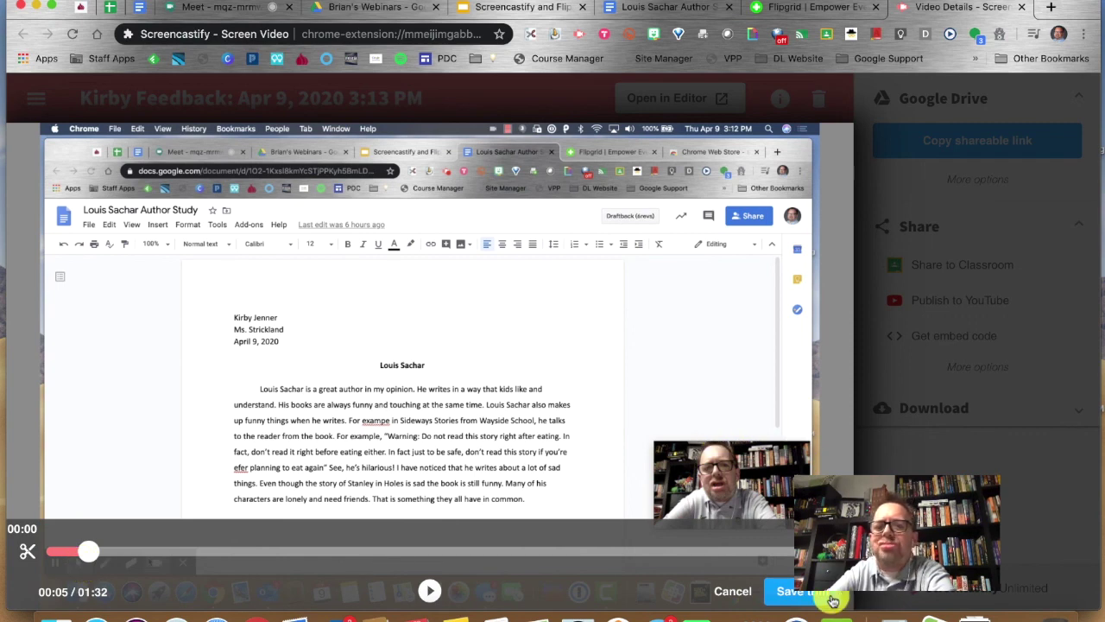
click(786, 593)
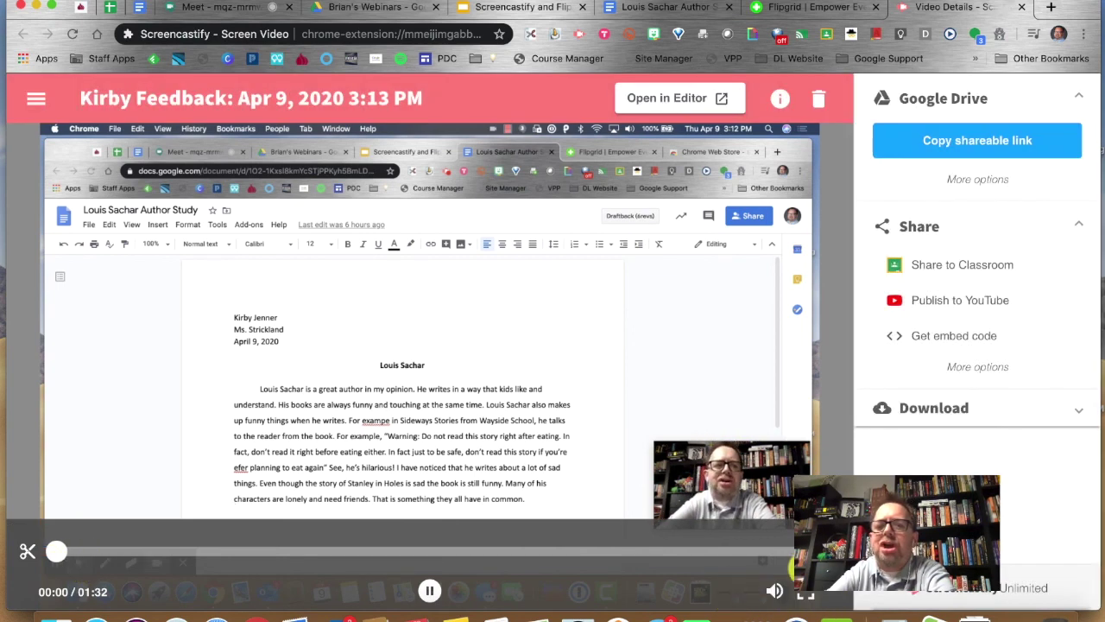
Drag the end trim handle to 01:28, then cancel so the video stays at 1:32
click(430, 591)
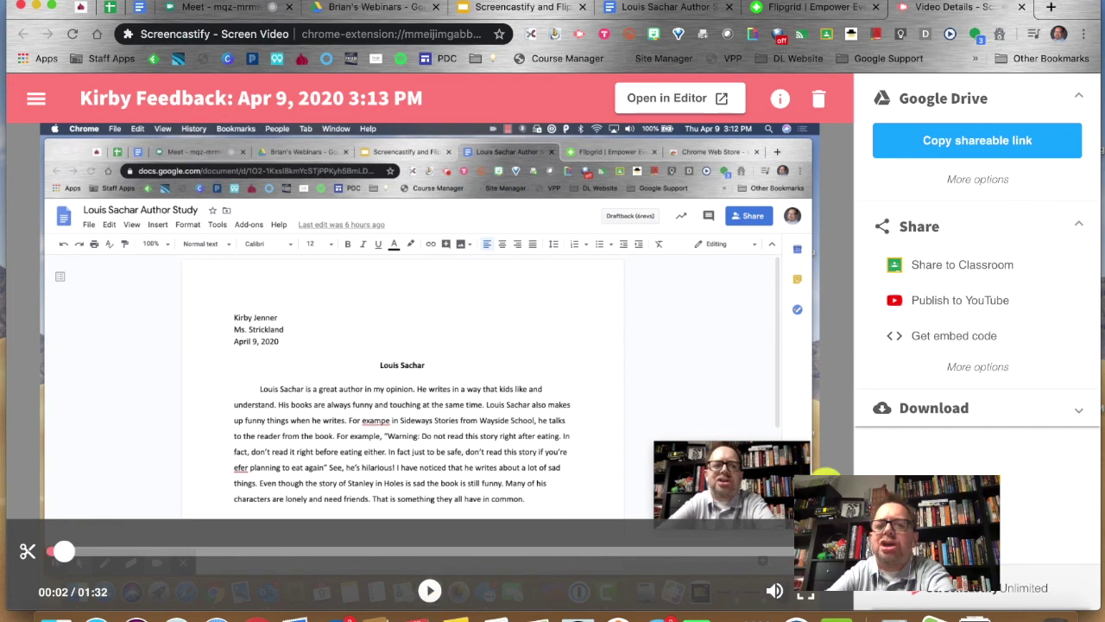
click(28, 551)
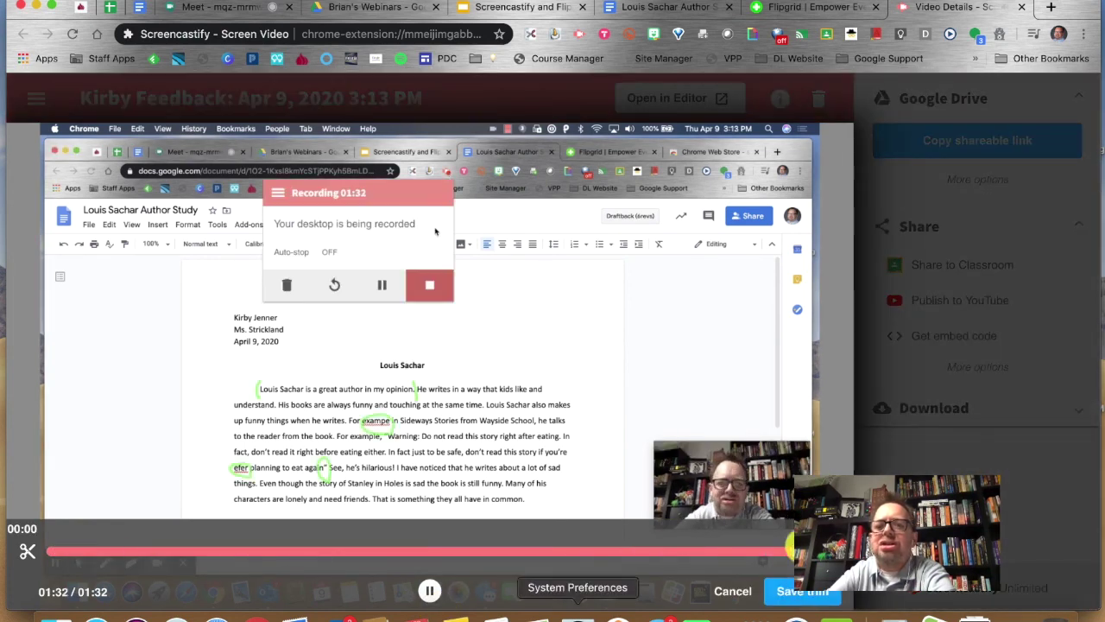
drag(793, 551, 782, 550)
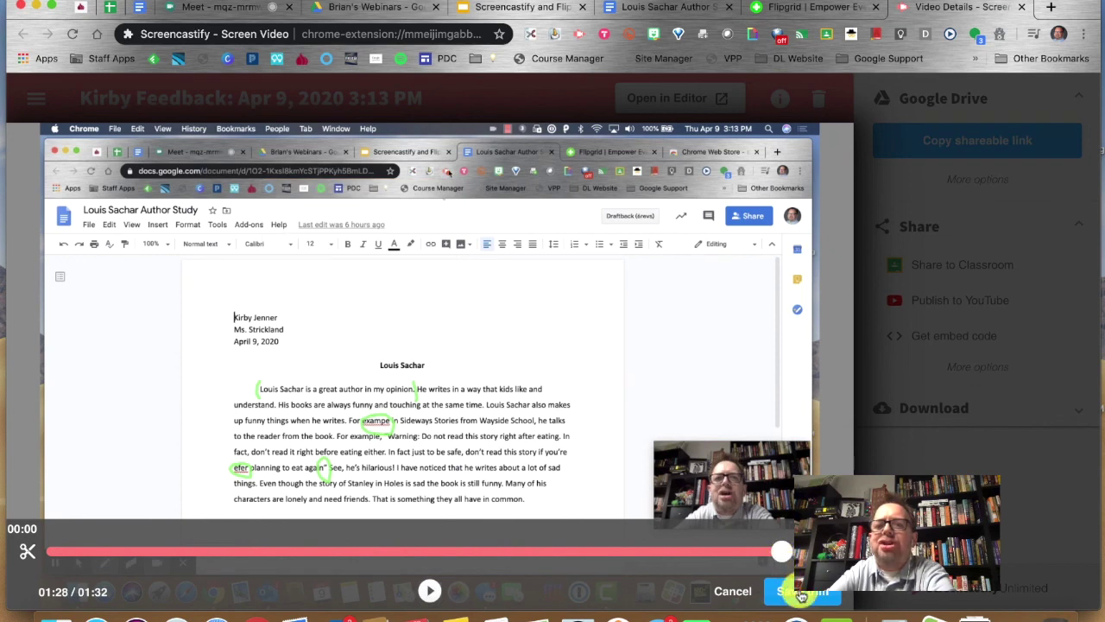
click(740, 594)
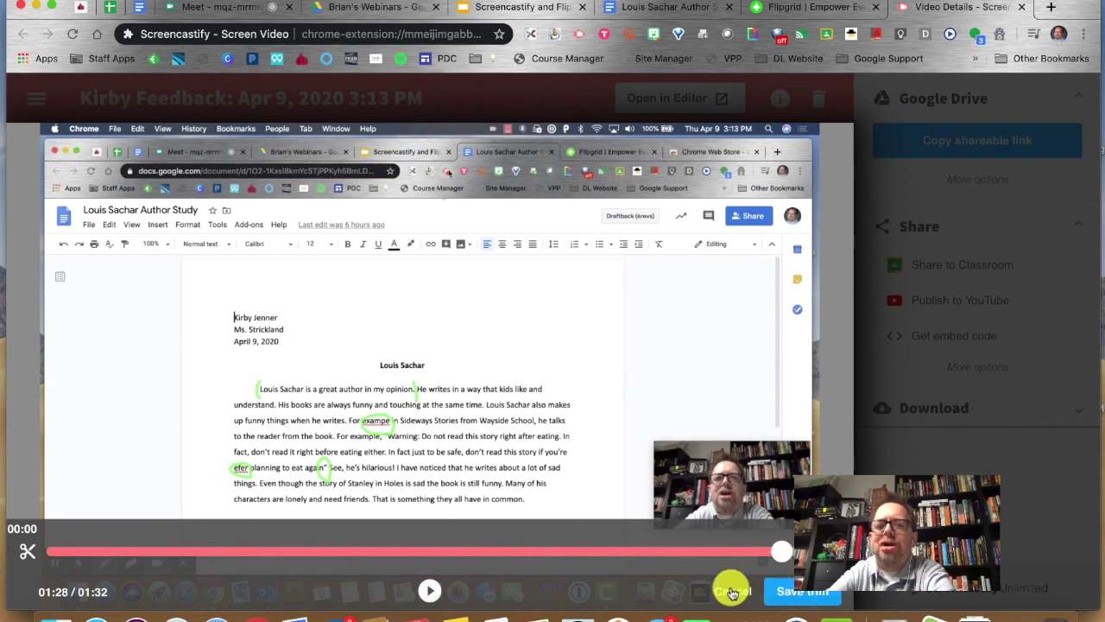
click(732, 593)
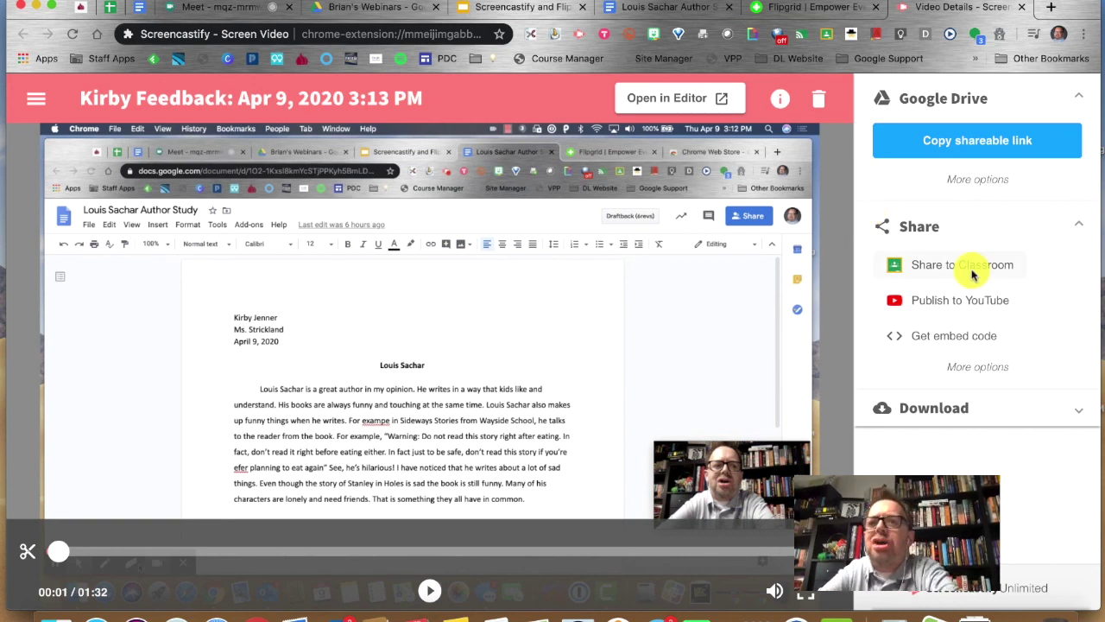
Choose Test Class in the Google Classroom share popup, then close it without posting
click(971, 272)
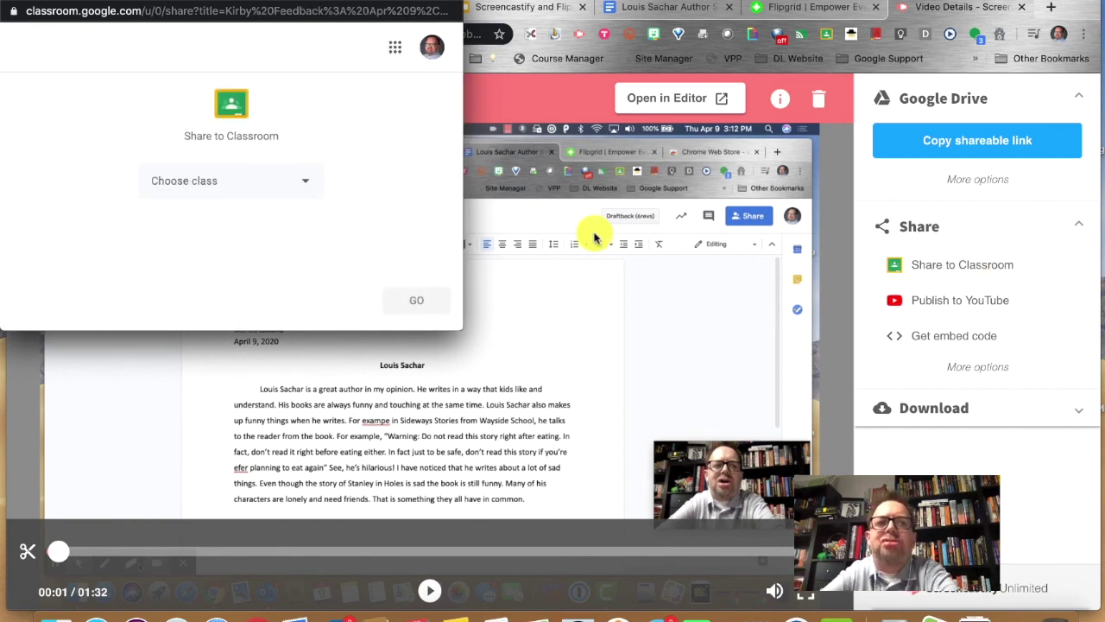
click(289, 181)
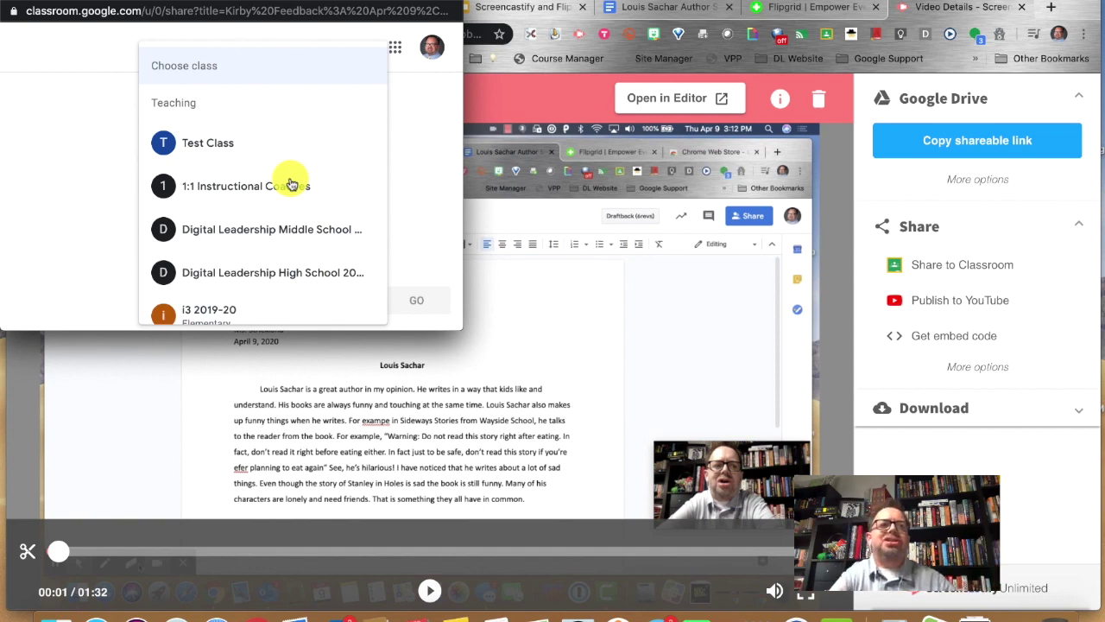
click(239, 141)
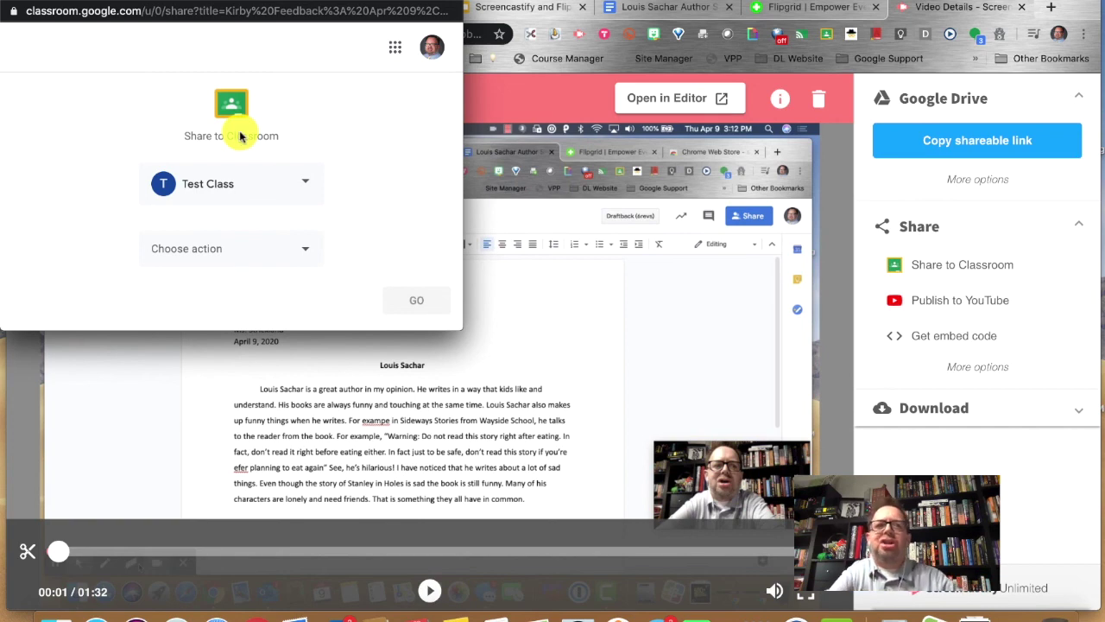
click(317, 256)
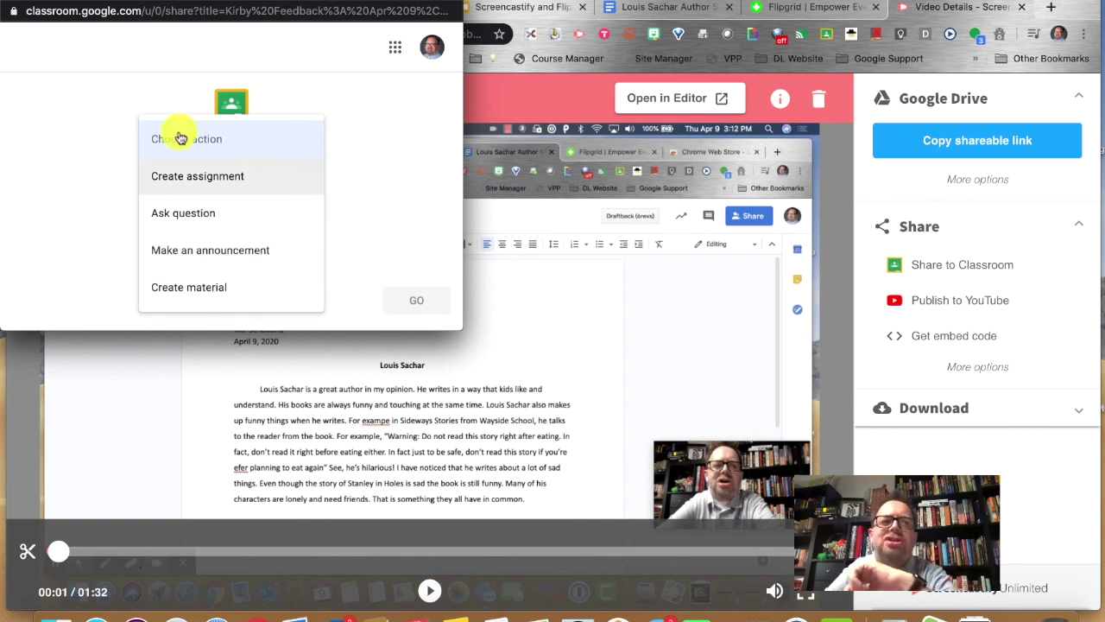
click(10, 12)
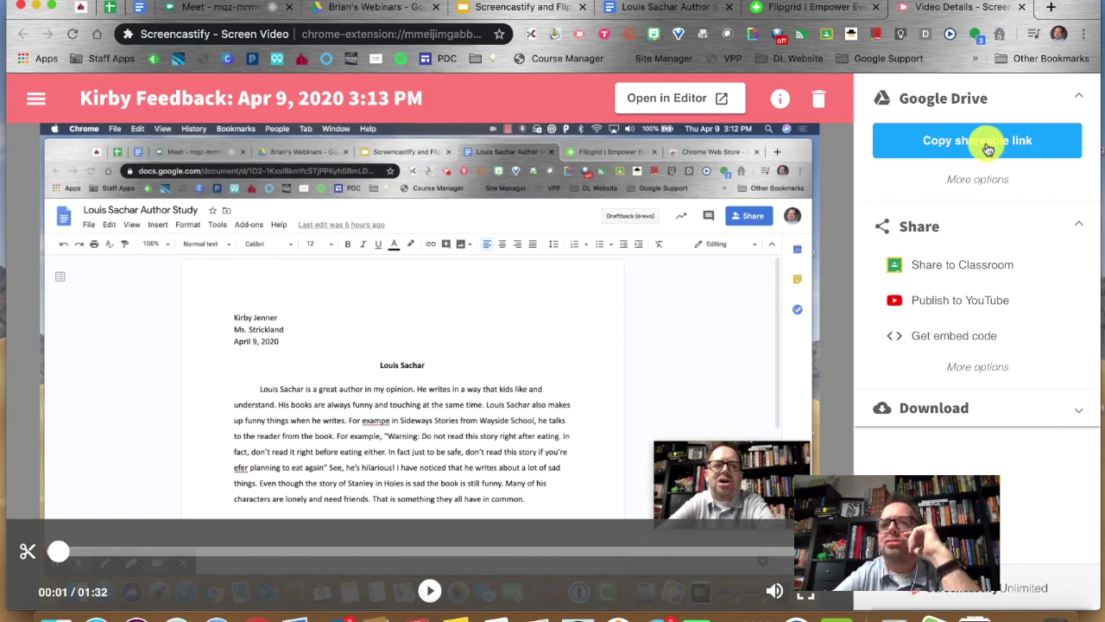
Copy the video's shareable link and select the student's name in the essay
click(988, 147)
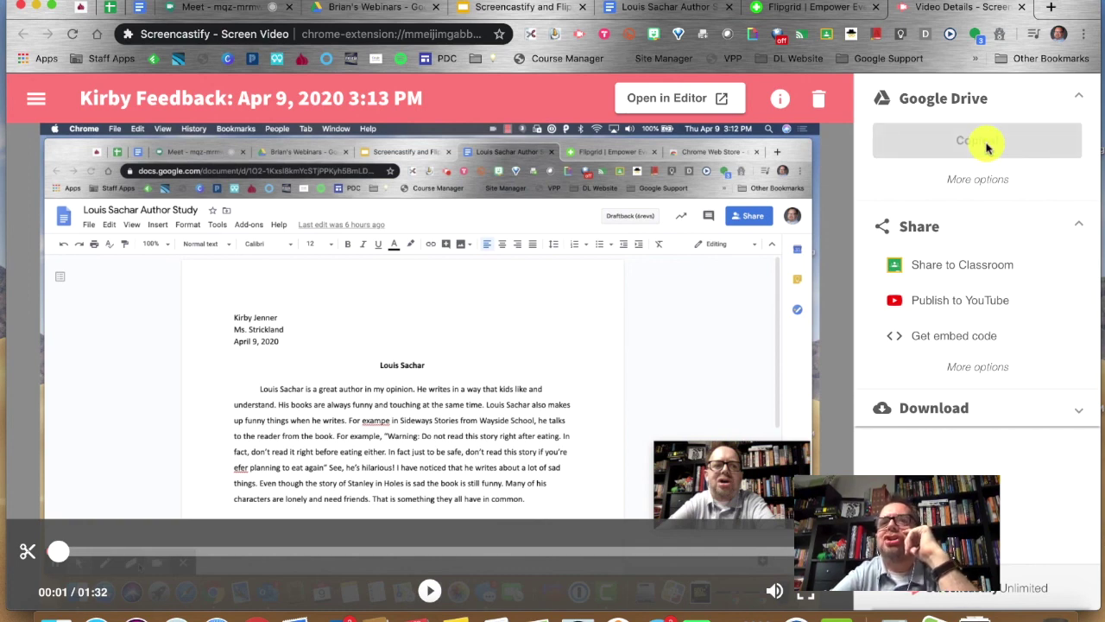
click(681, 7)
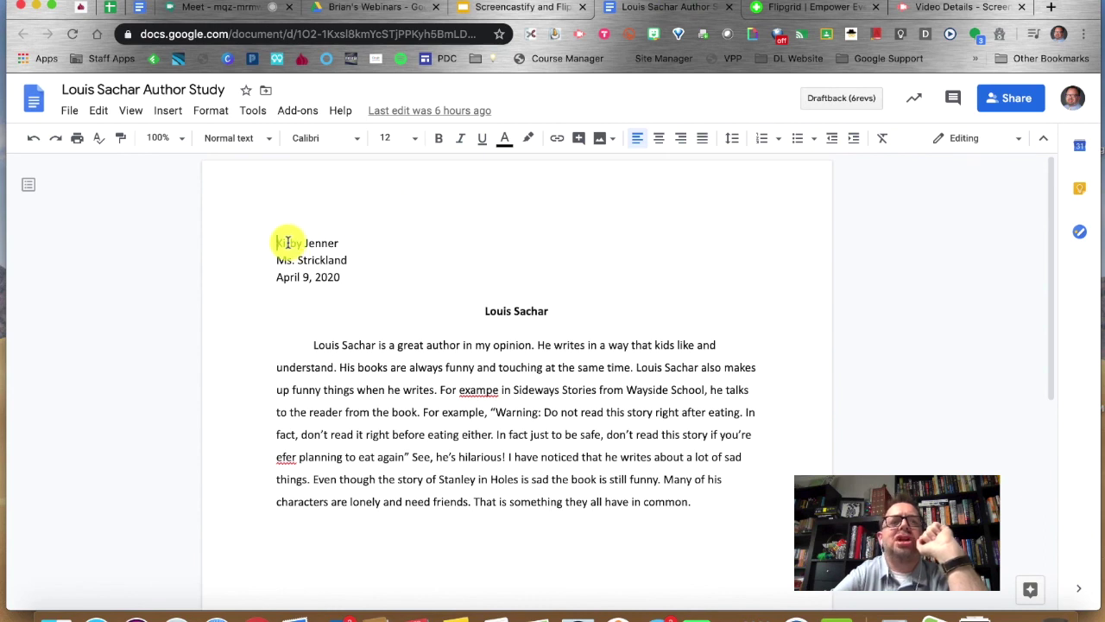
drag(278, 243, 355, 244)
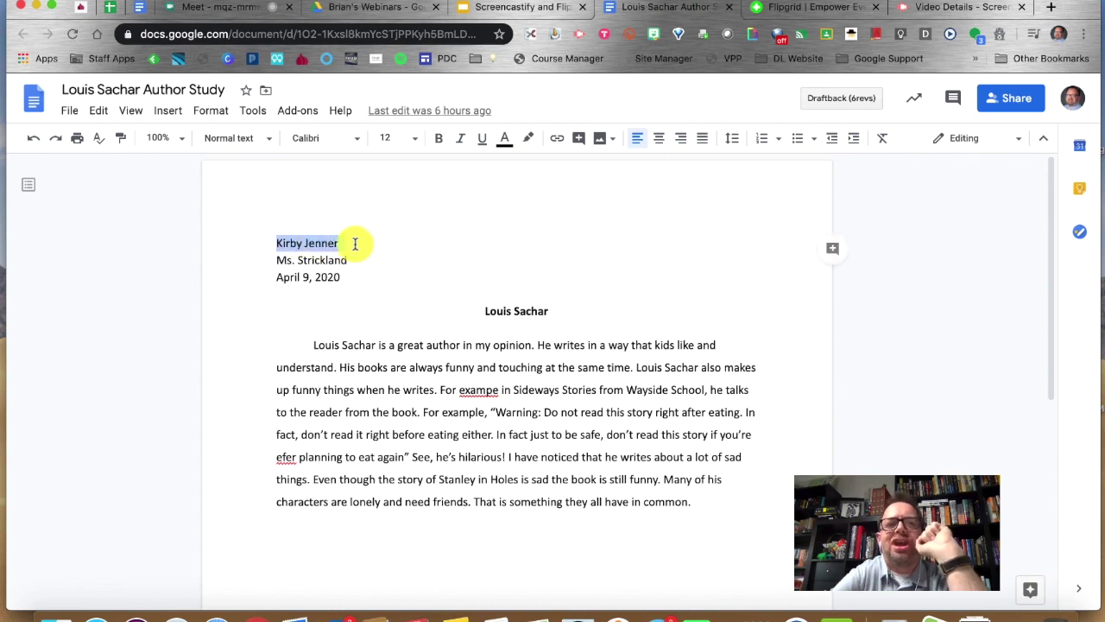
Post a comment asking the student to 'please watch my video feedback:' with the pasted Drive link, then open it
click(833, 248)
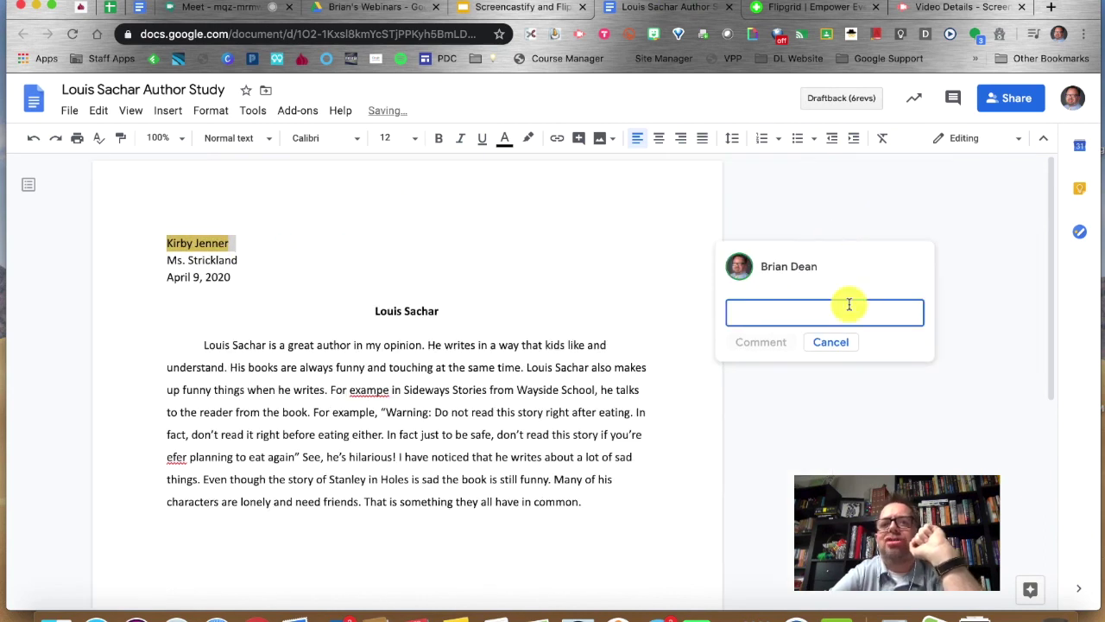
text(Kirby, please watch my video feedback:)
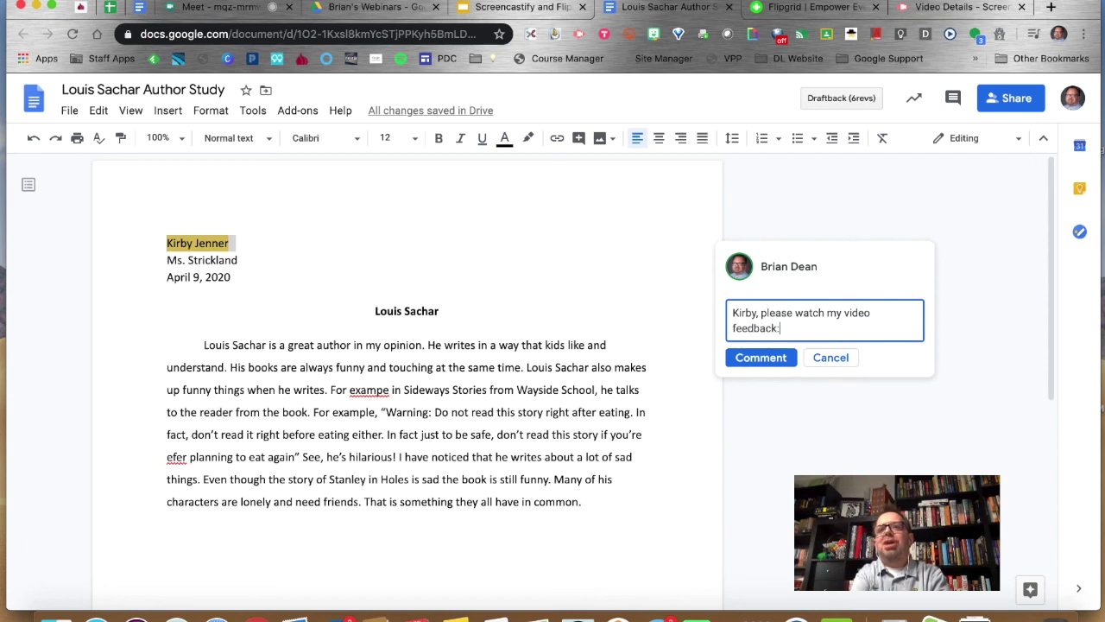
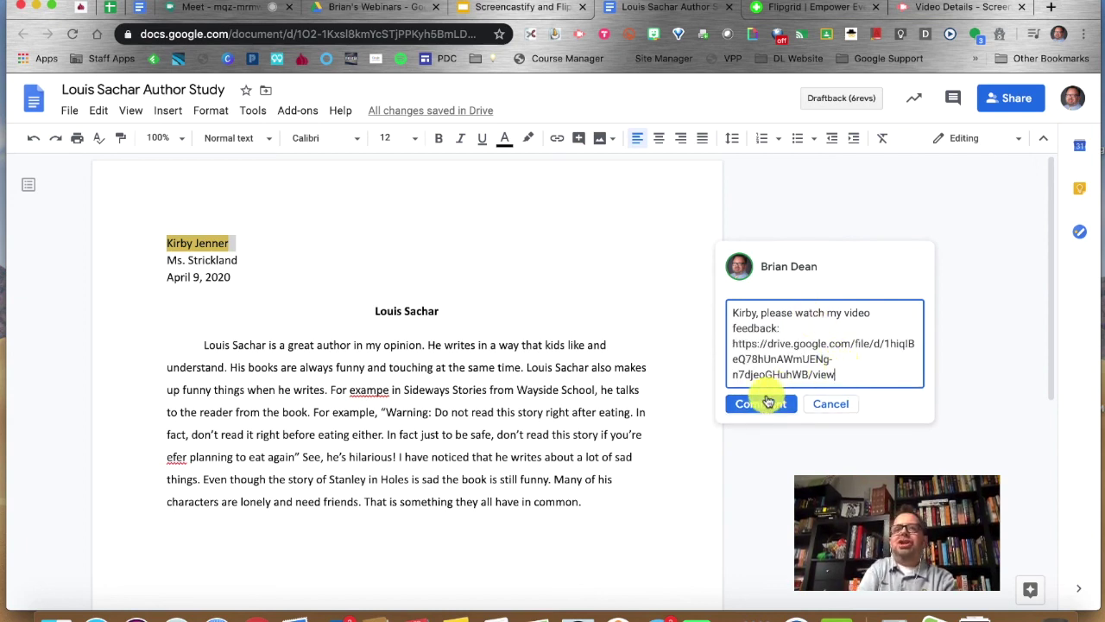
click(766, 399)
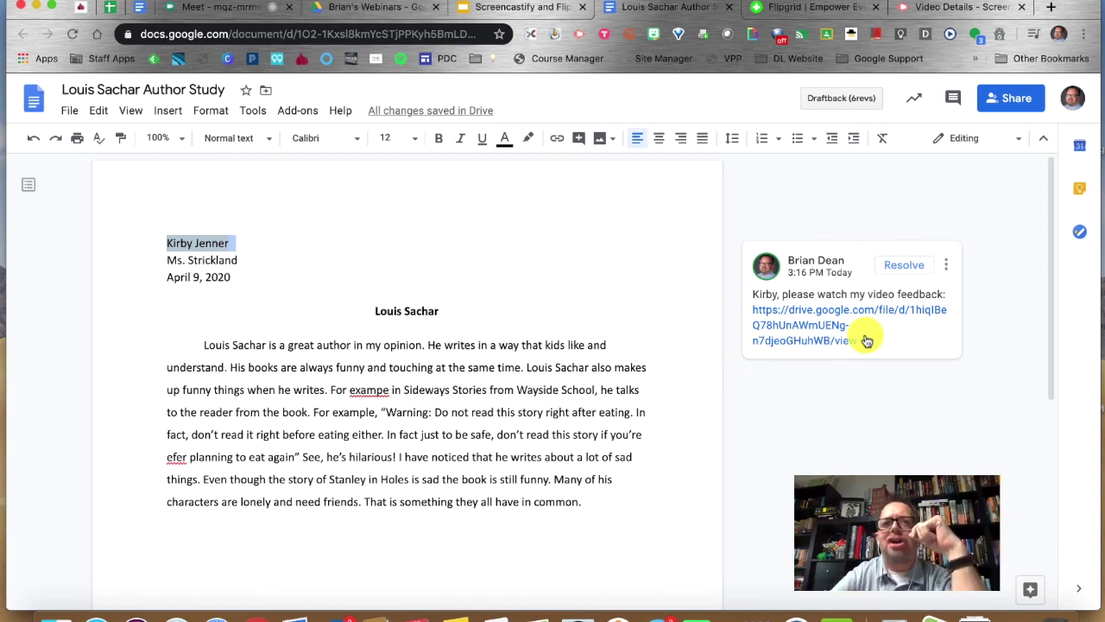
click(867, 340)
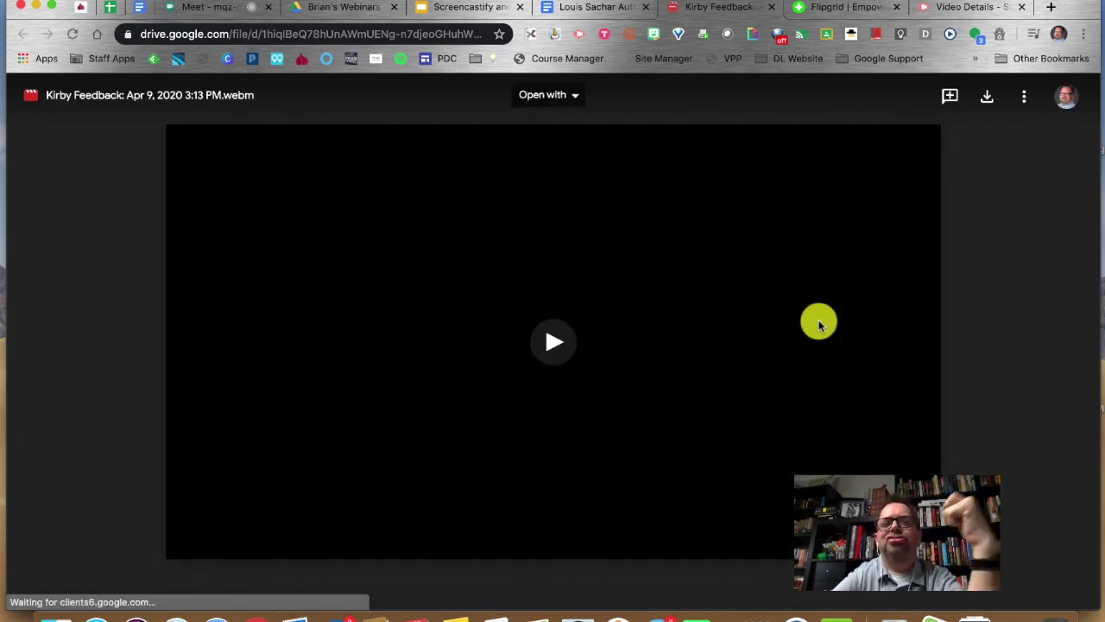
Briefly play and pause the feedback video in Drive, then close its preview and the essay doc
click(556, 339)
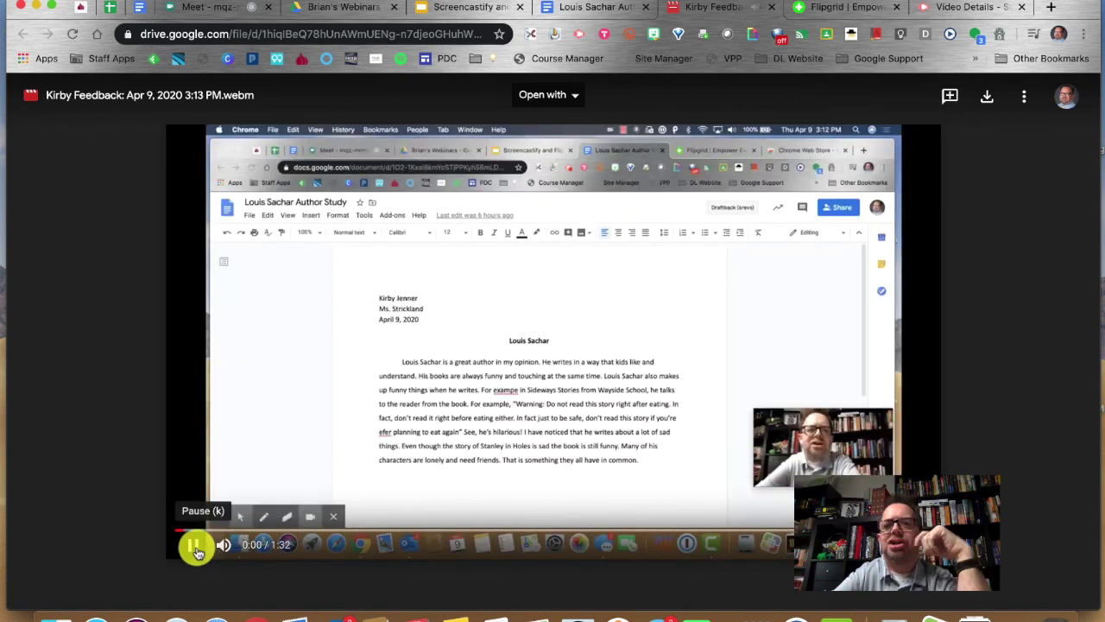
click(196, 548)
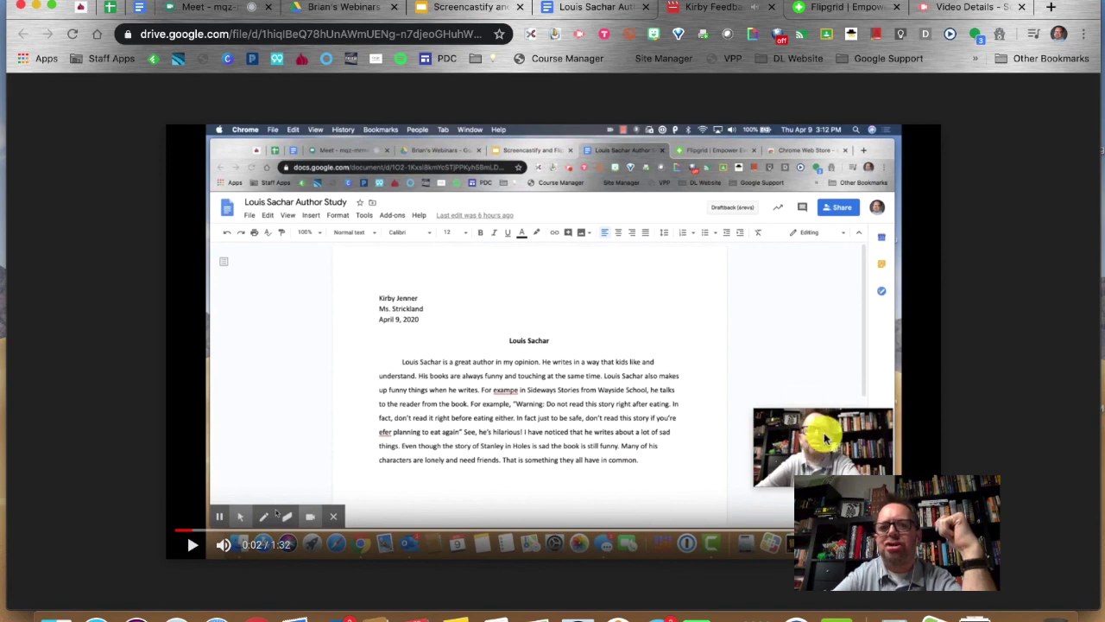
click(771, 7)
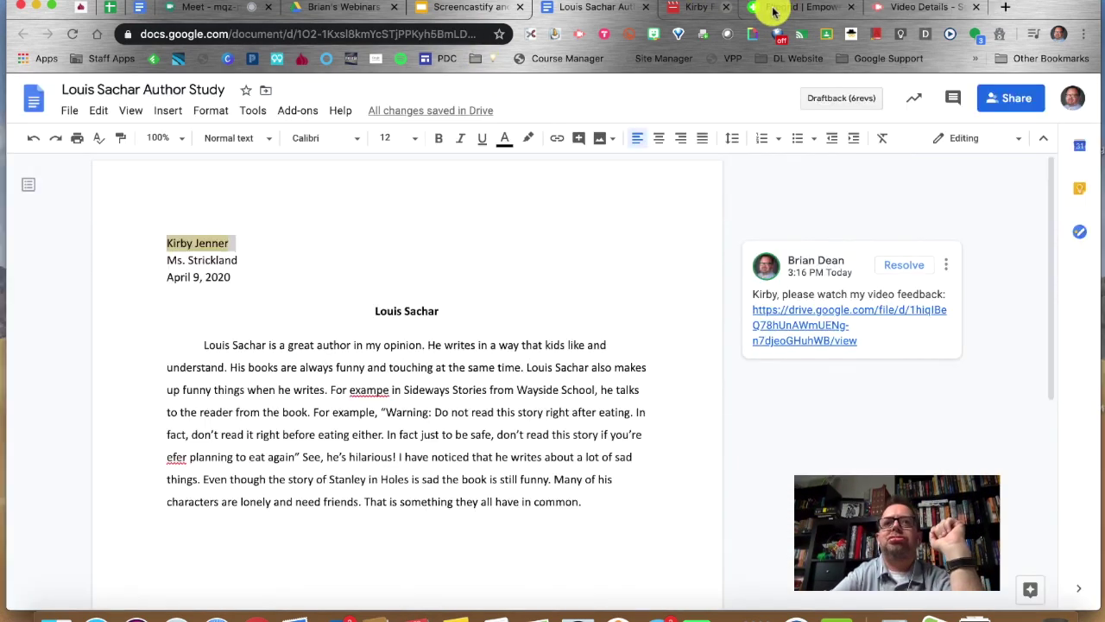
click(644, 9)
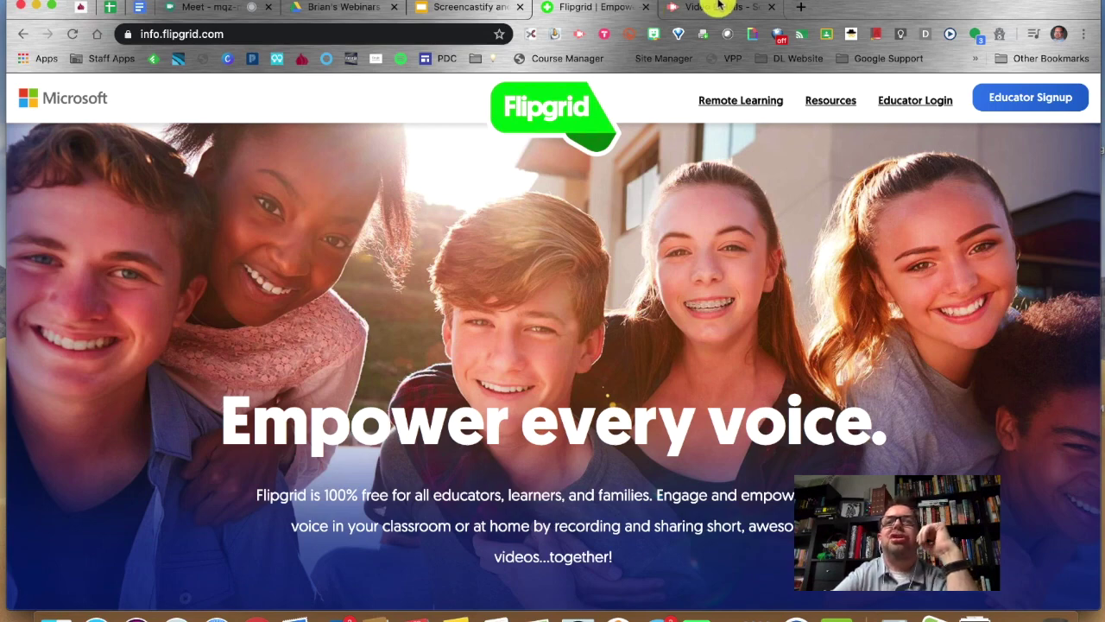
Return to the Screencastify video details page, toggle its Google Drive sharing options, and start a new tab
click(708, 7)
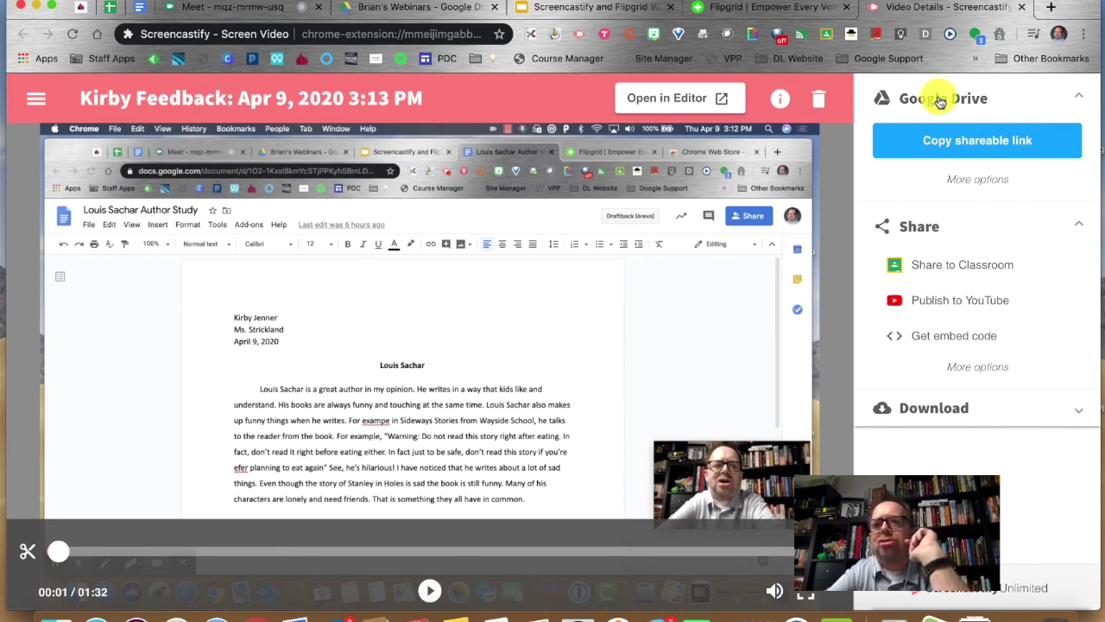
click(940, 100)
click(941, 100)
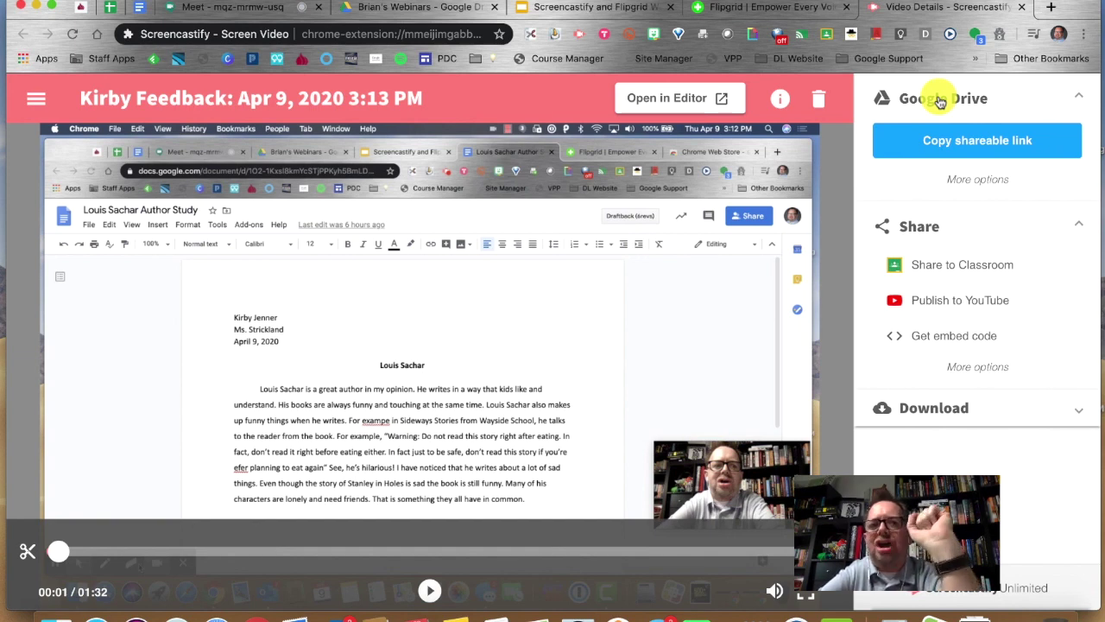
click(1052, 8)
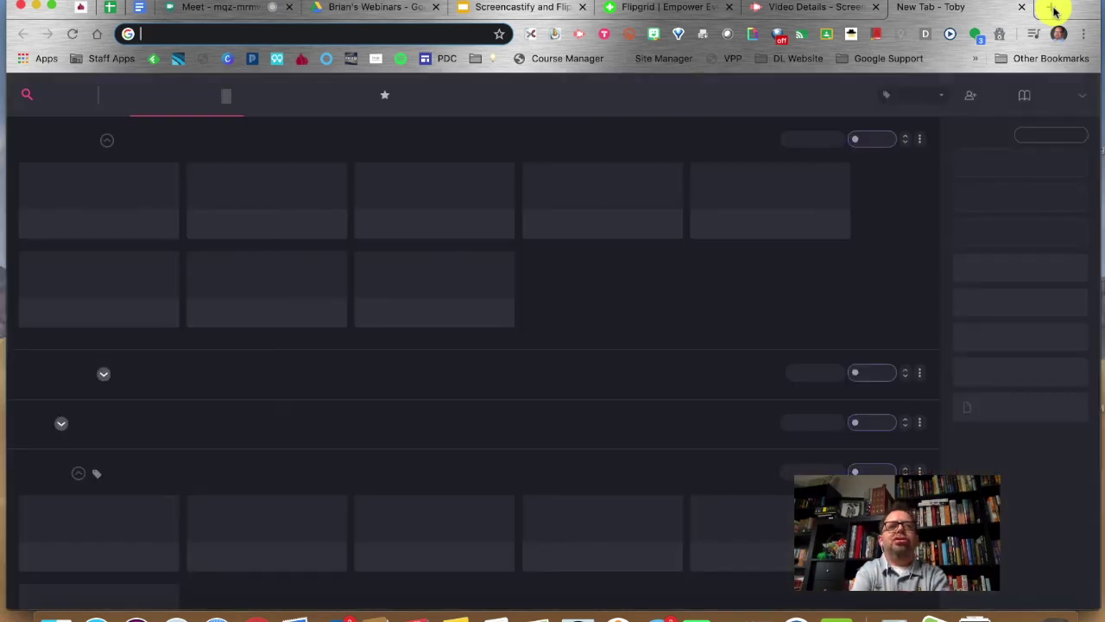
Load Google Drive via 'drive', scroll through My Drive's folders, then return to the webinar slides
text(drive)
key(Return)
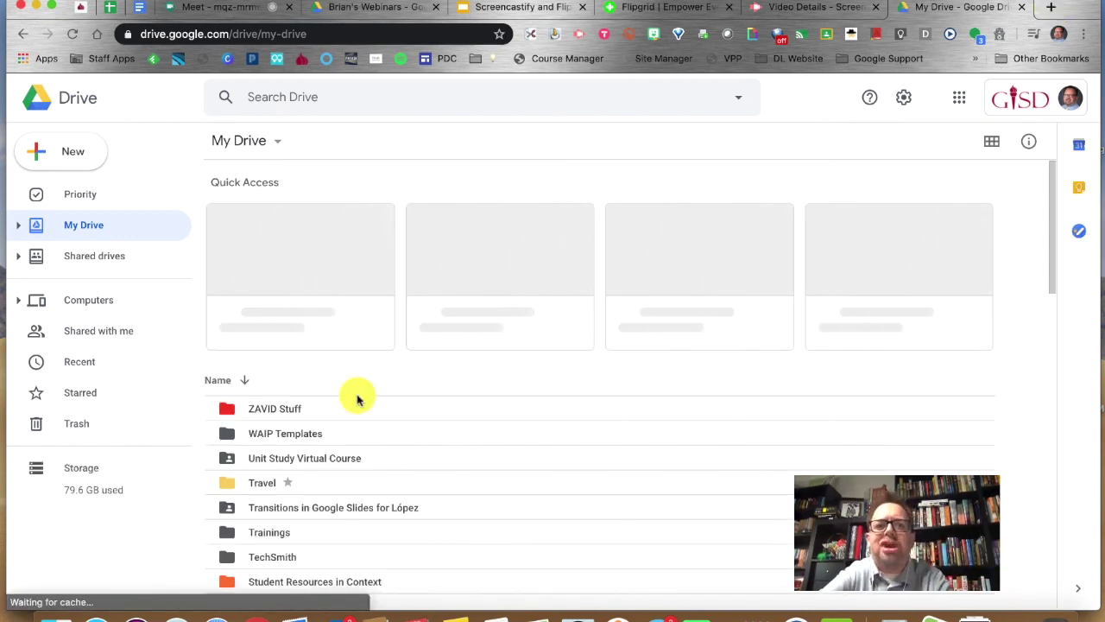
scroll(358, 399, down, 5)
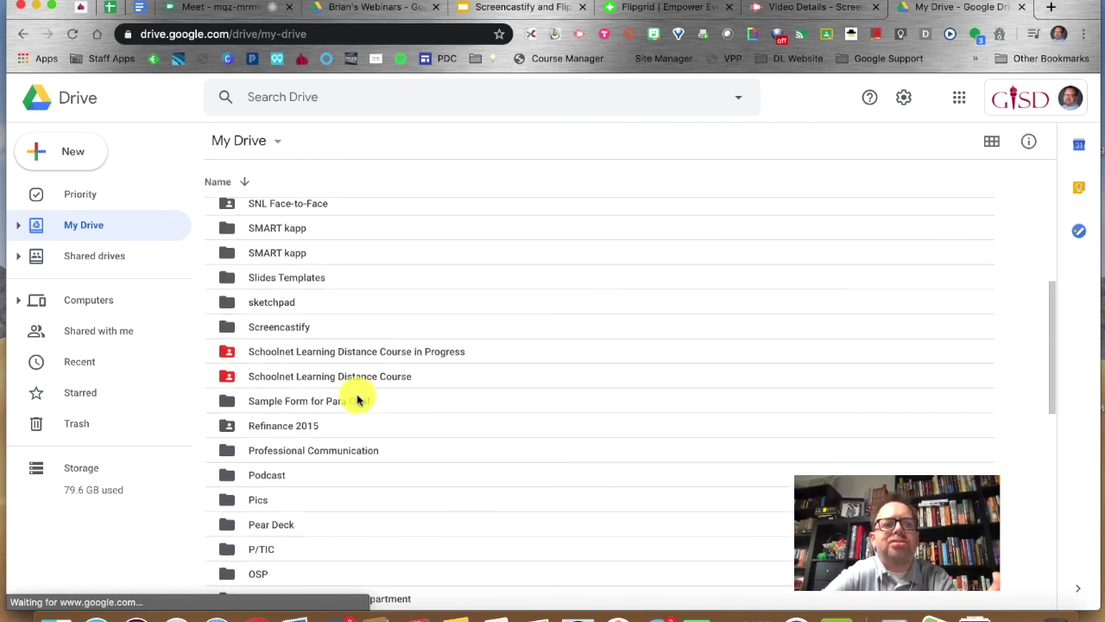
scroll(358, 399, down, 4)
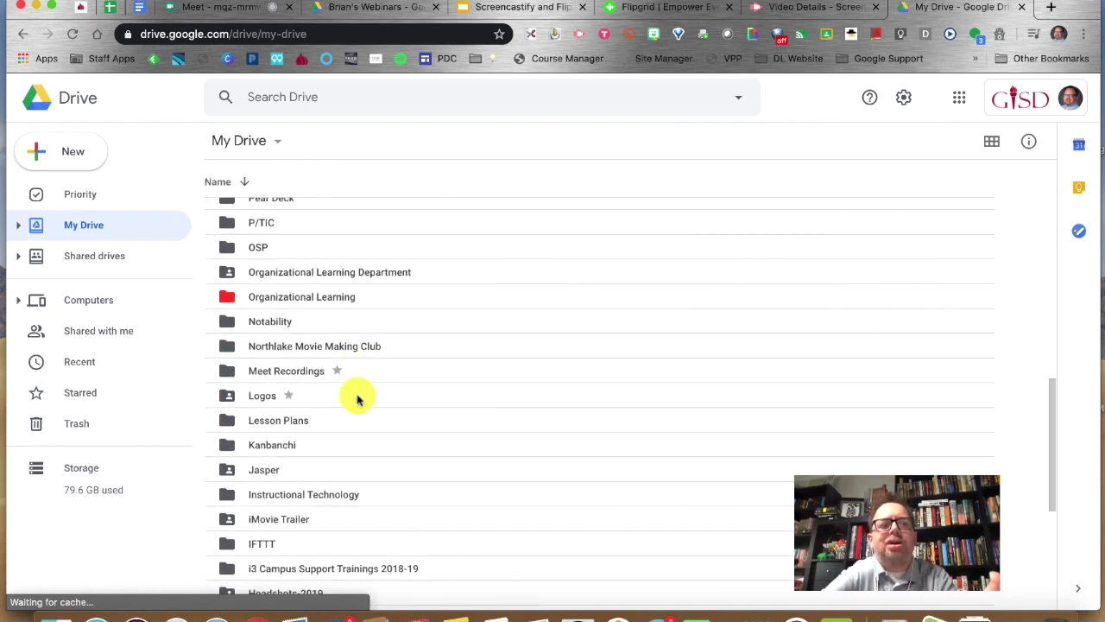
scroll(359, 399, down, 4)
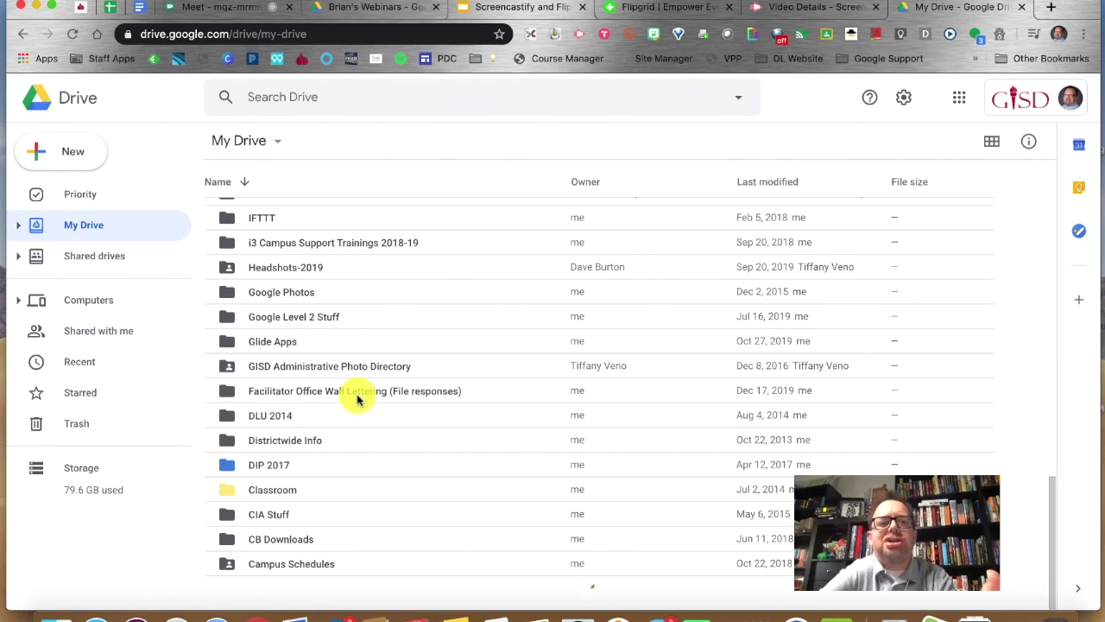
click(522, 8)
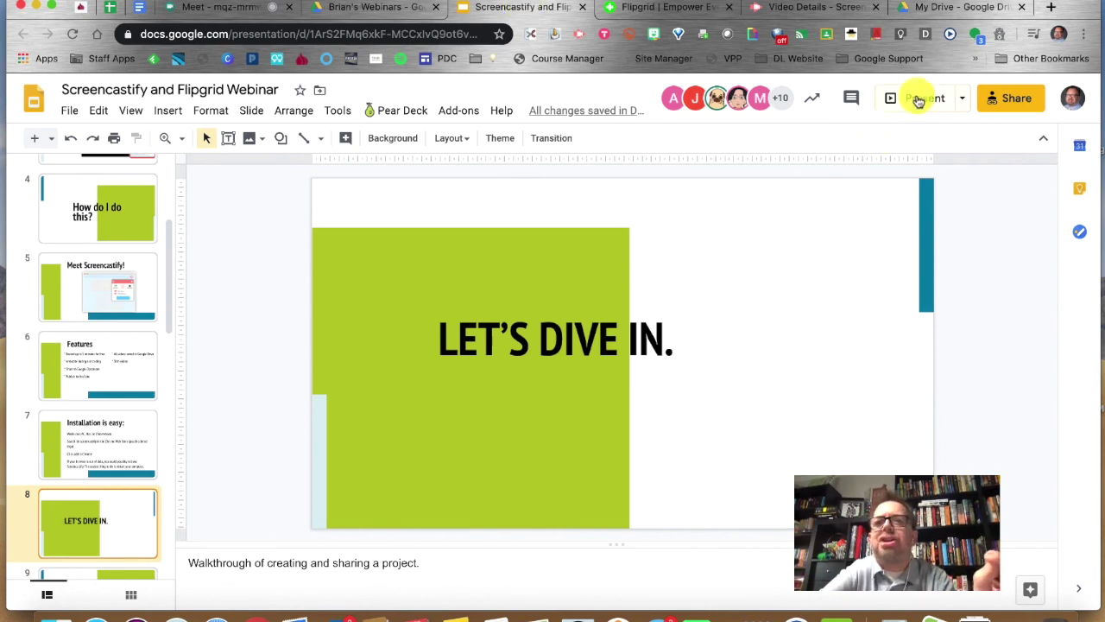
Close the Video Details tab and present the 'Screencastify and Flipgrid Webinar' deck full screen
click(876, 8)
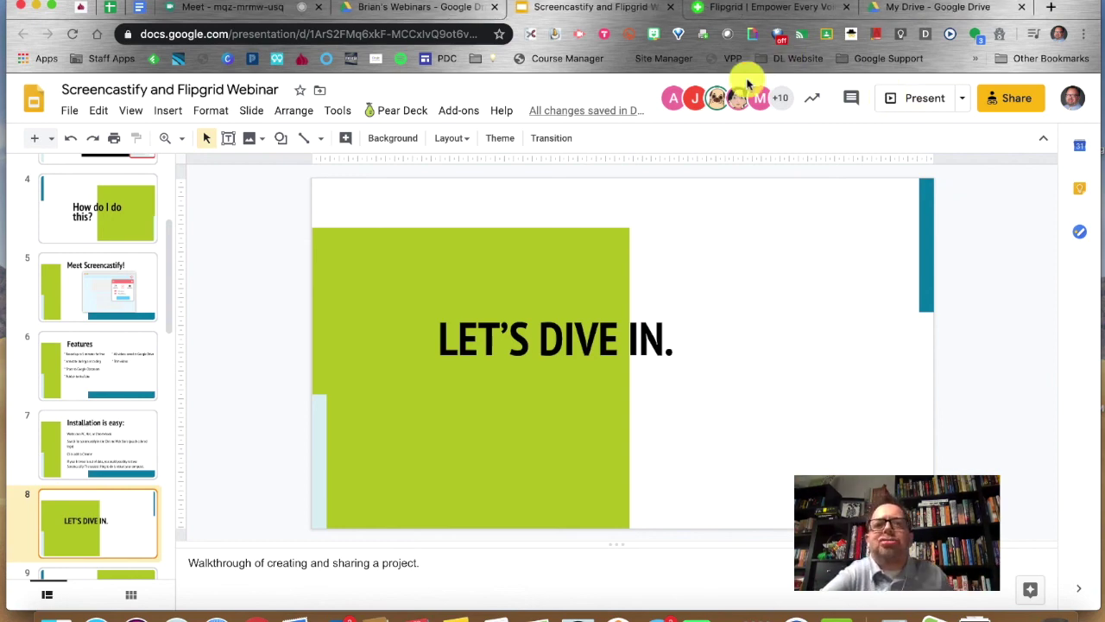
click(914, 97)
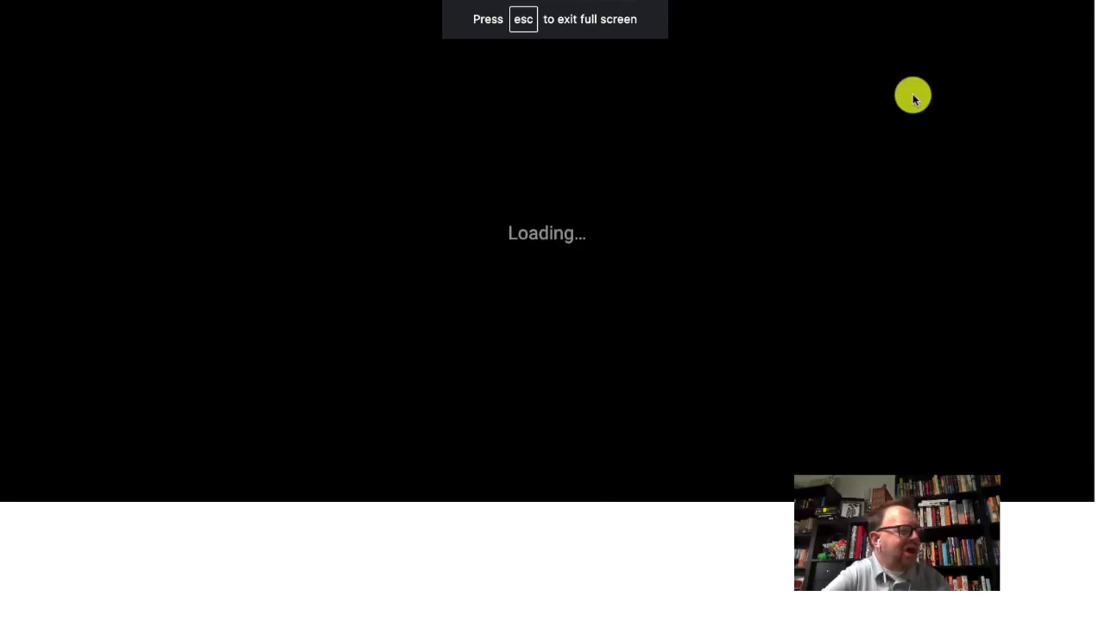
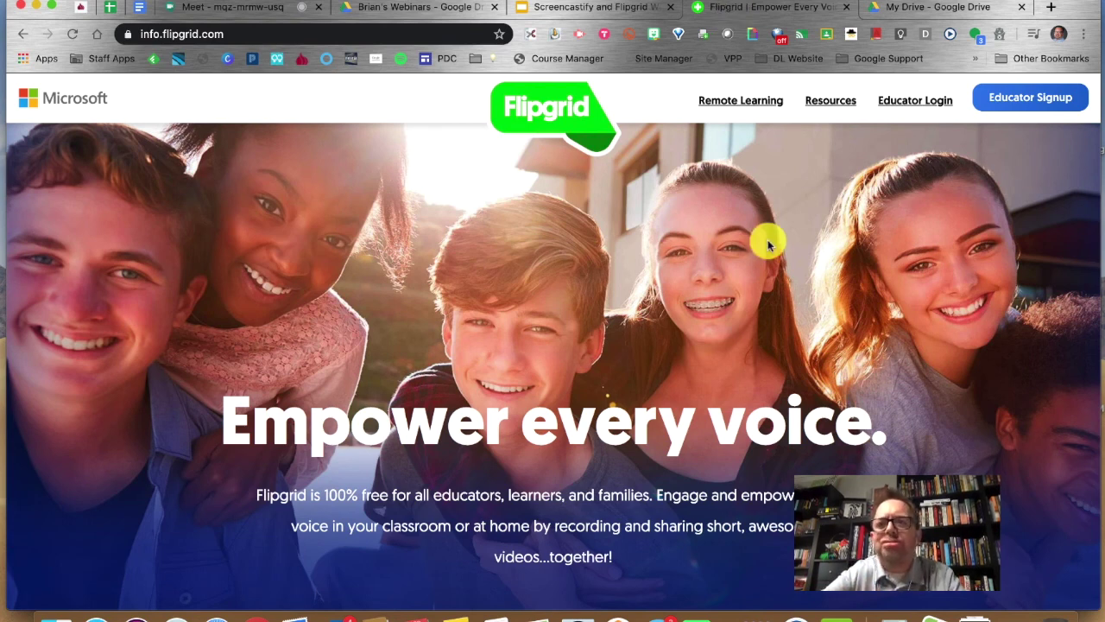
Sign in as an educator and start a new grid from the My Grids dashboard
click(911, 106)
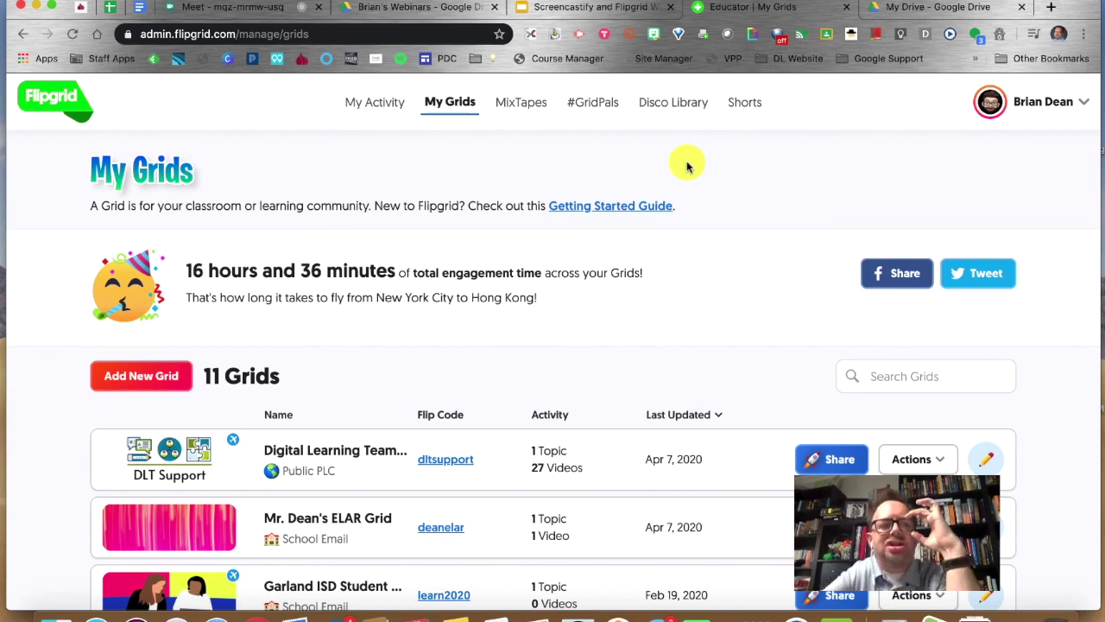
scroll(688, 167, up, 1)
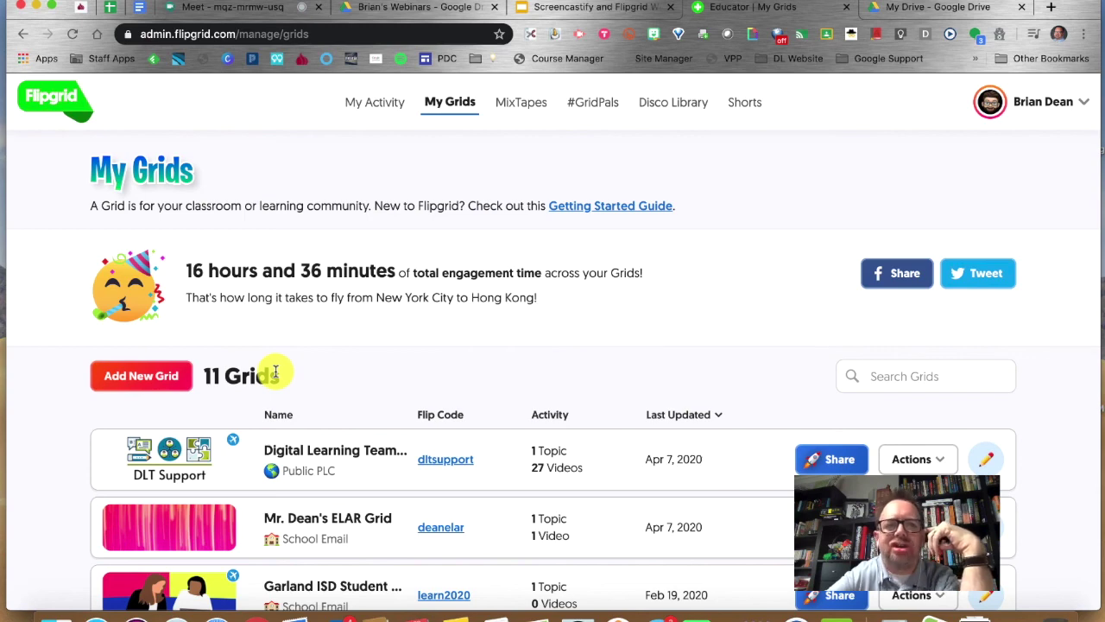
click(143, 377)
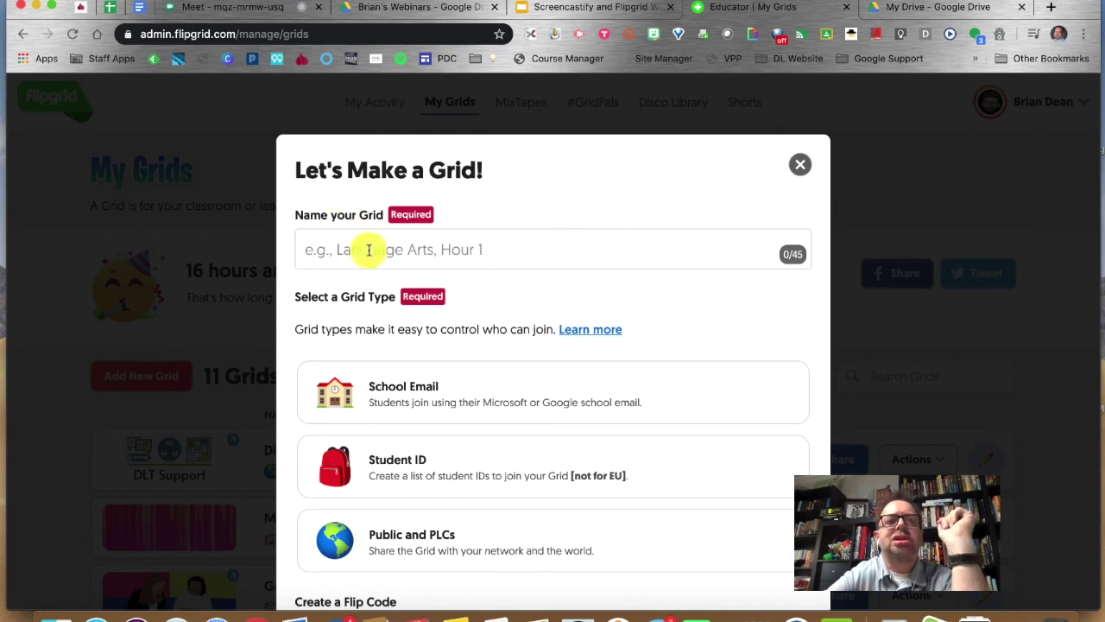
Name the new grid 'Mr. Dean's Class'
click(366, 251)
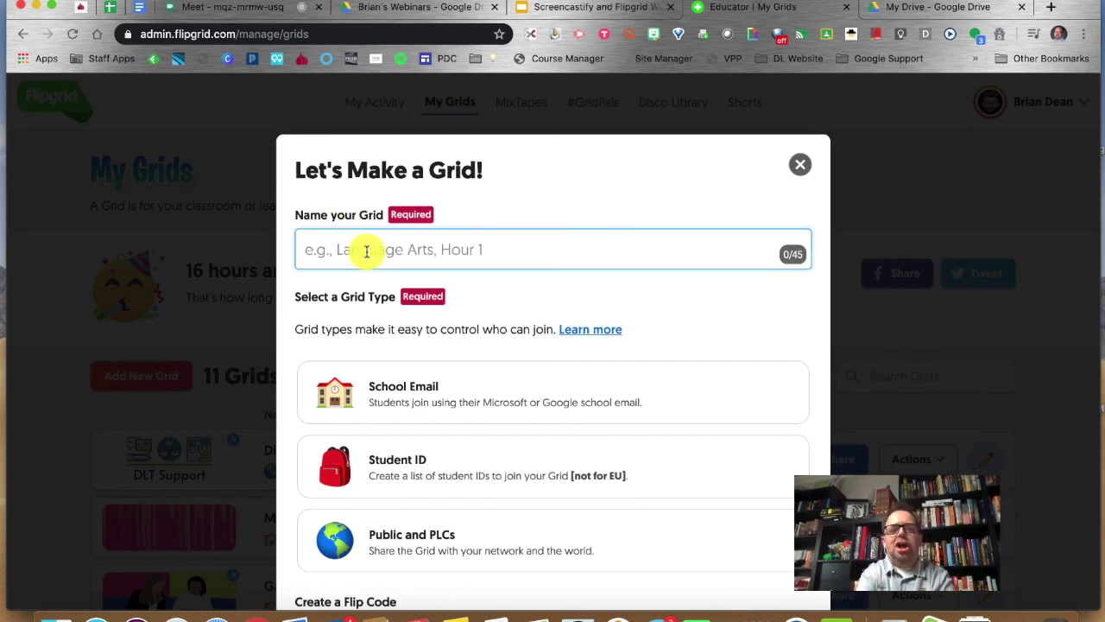
text(Mr. Dean's Class)
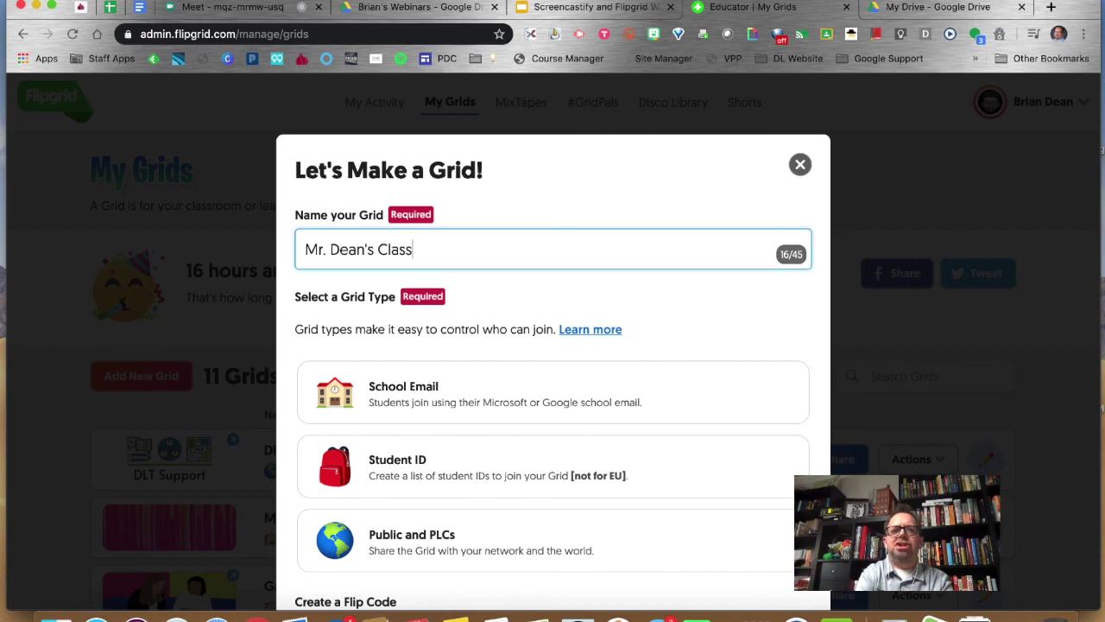
scroll(444, 240, down, 2)
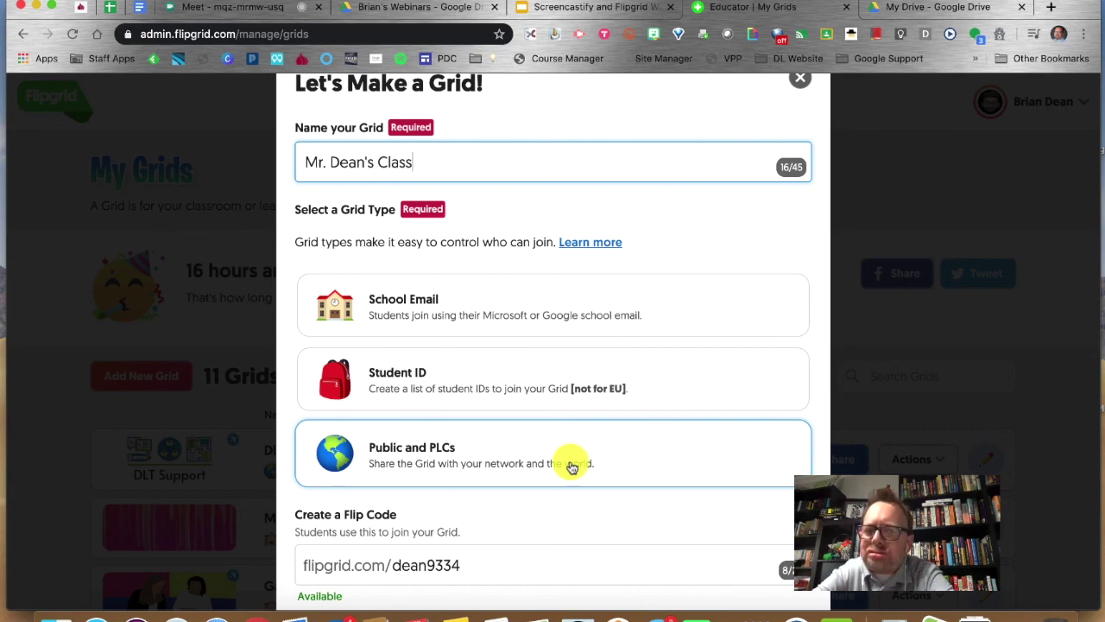
click(559, 309)
scroll(558, 309, down, 3)
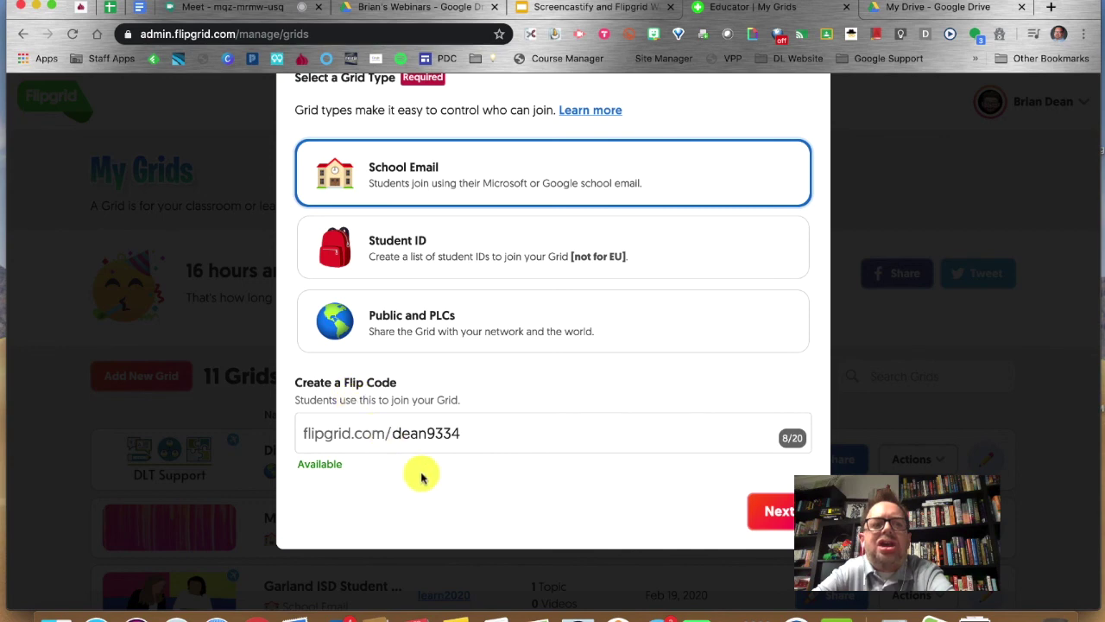
click(475, 433)
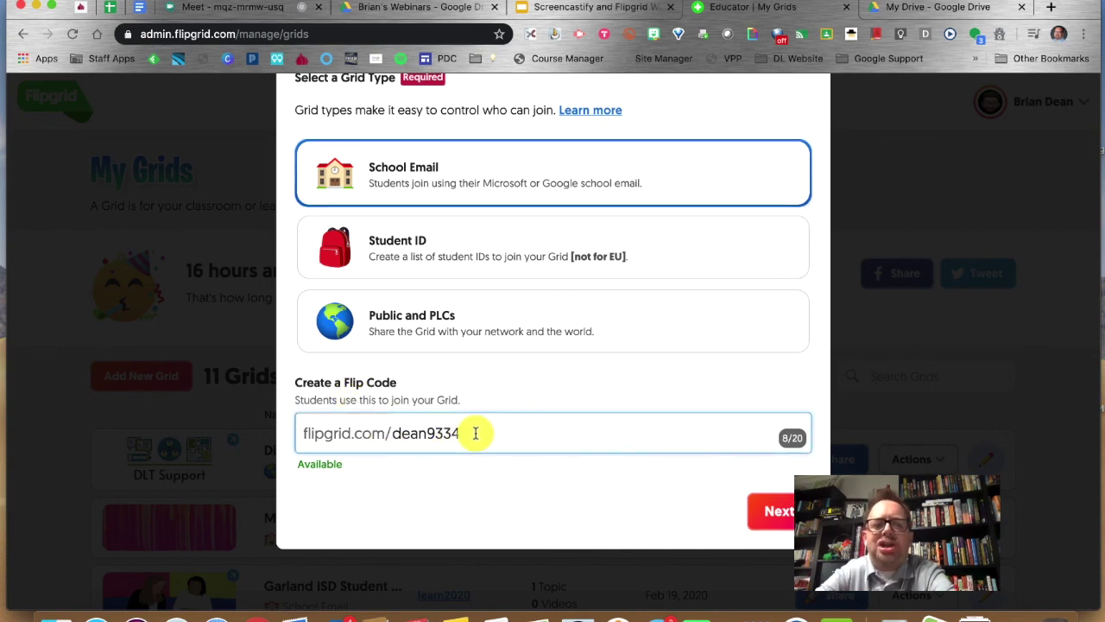
key(BackSpace)
key(BackSpace)
key(BackSpace)
key(BackSpace)
key(BackSpace)
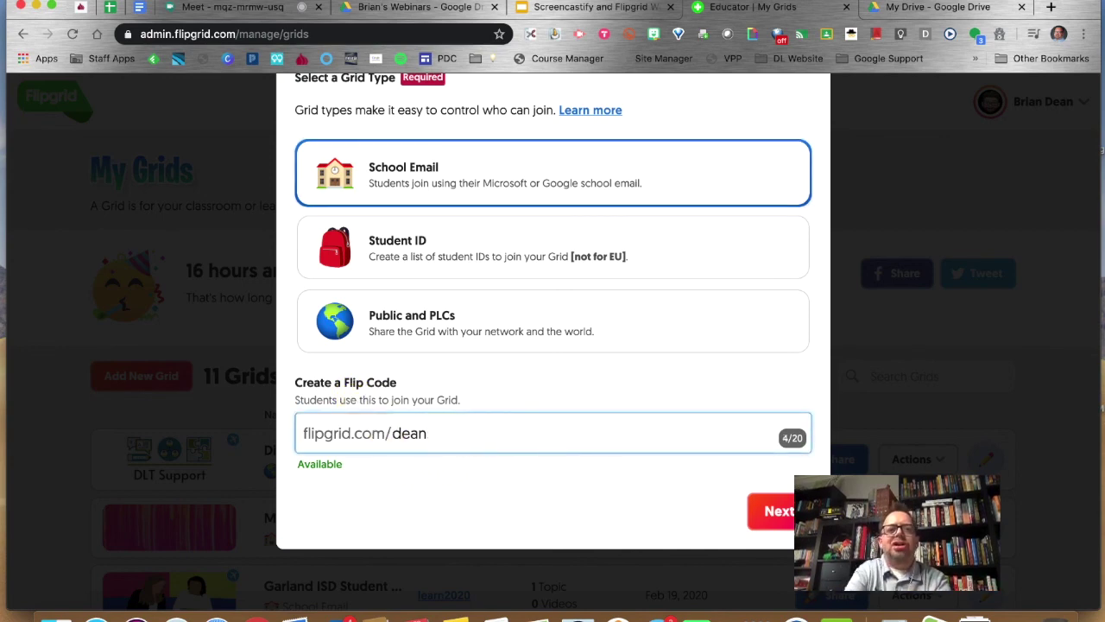
key(BackSpace)
key(BackSpace)
key(BackSpace)
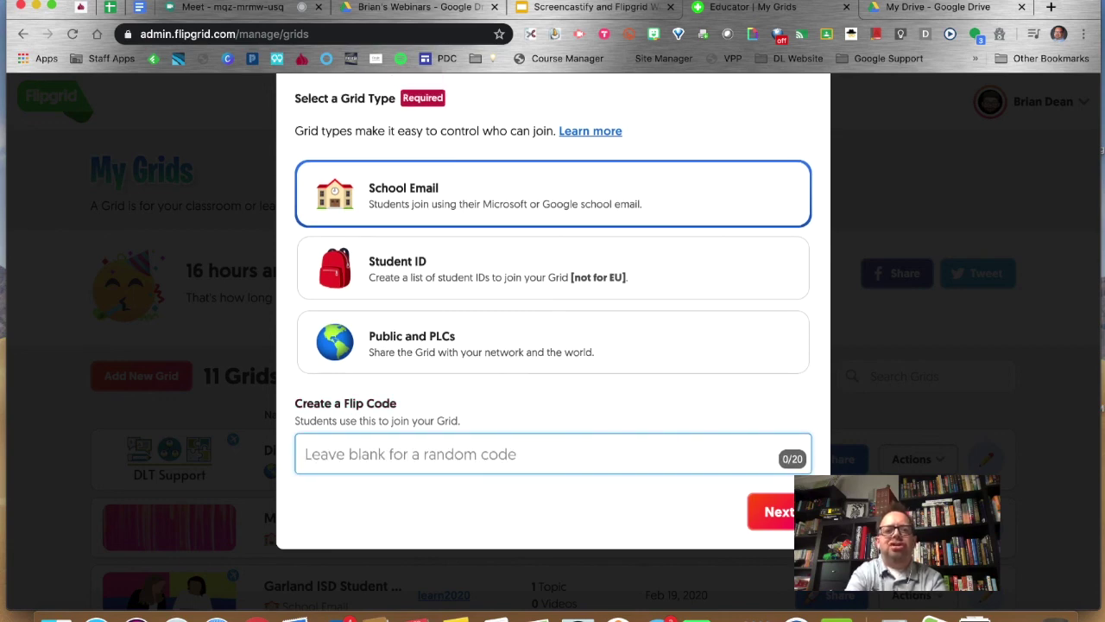
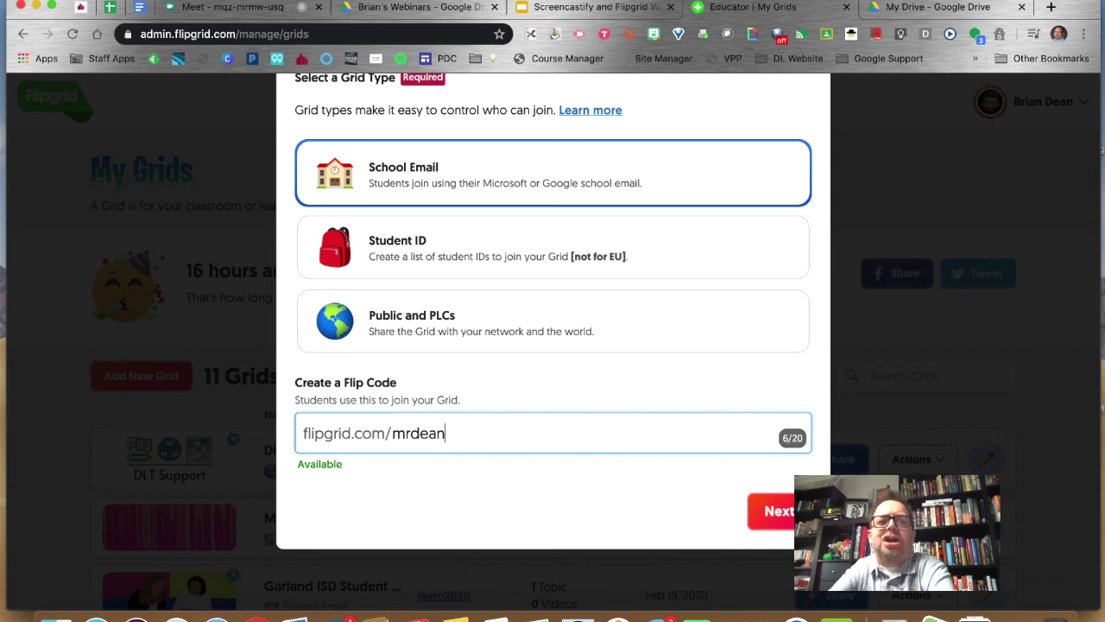
click(771, 509)
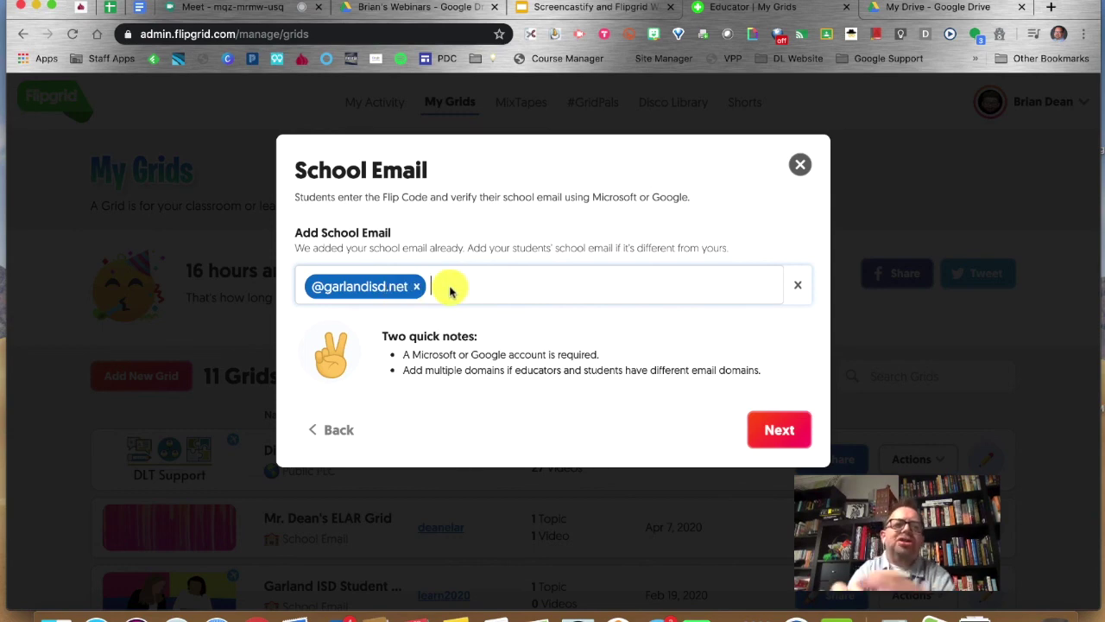
text(@students.garlandisd.net)
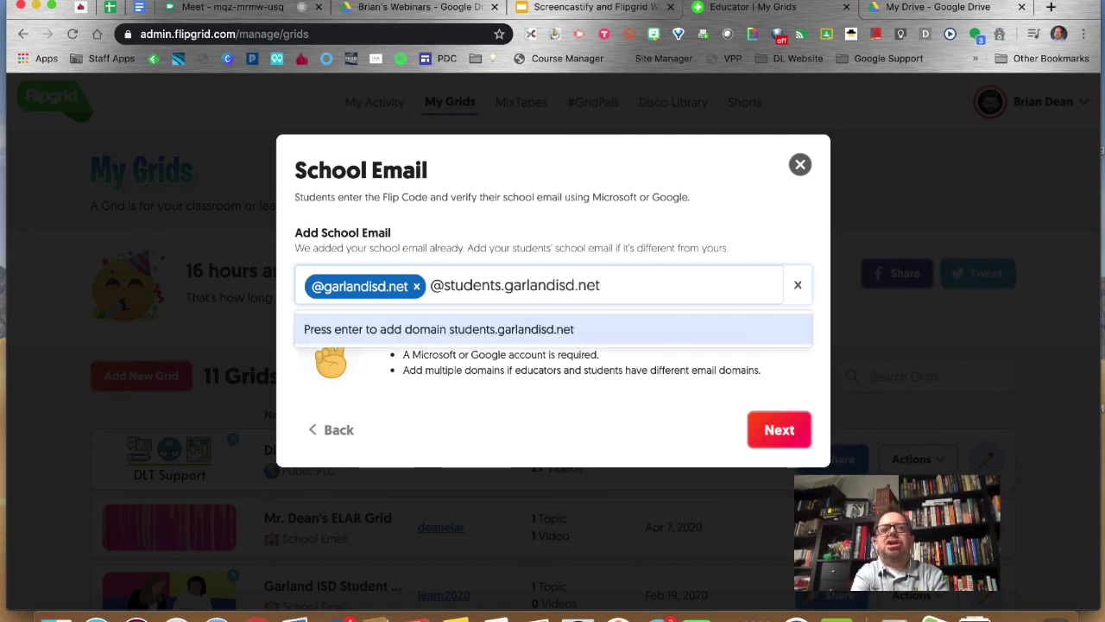
key(Return)
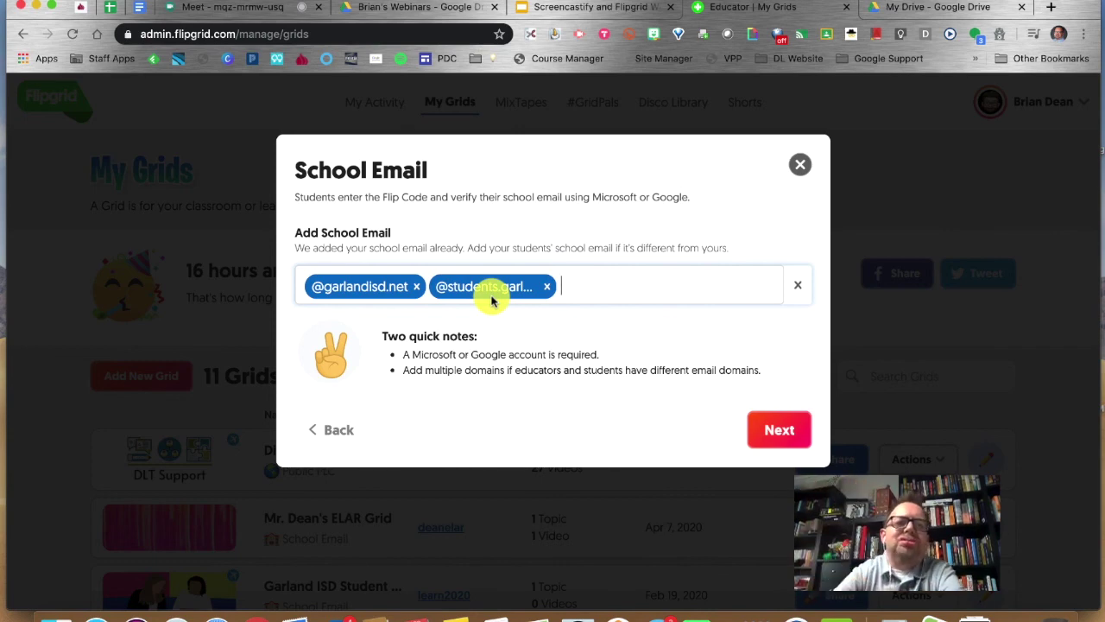
click(768, 423)
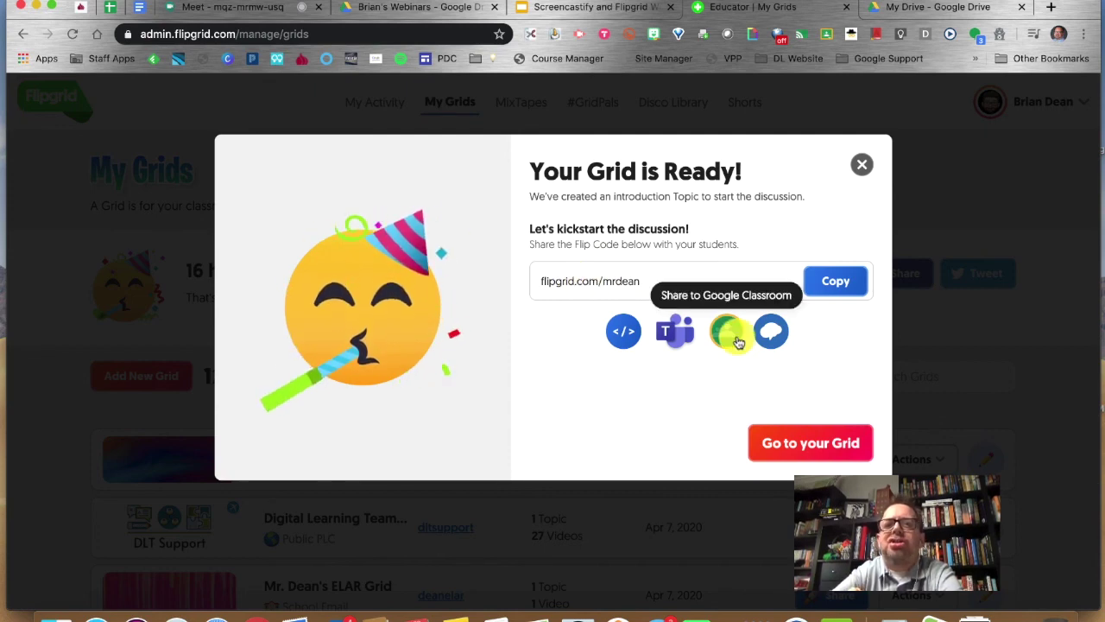
click(842, 278)
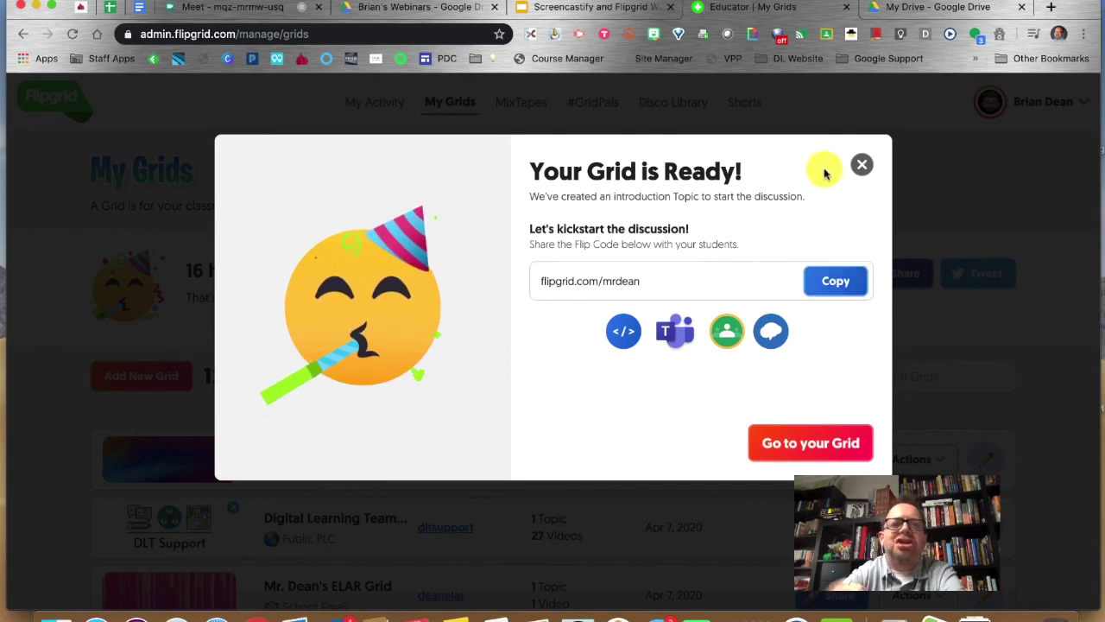
click(825, 458)
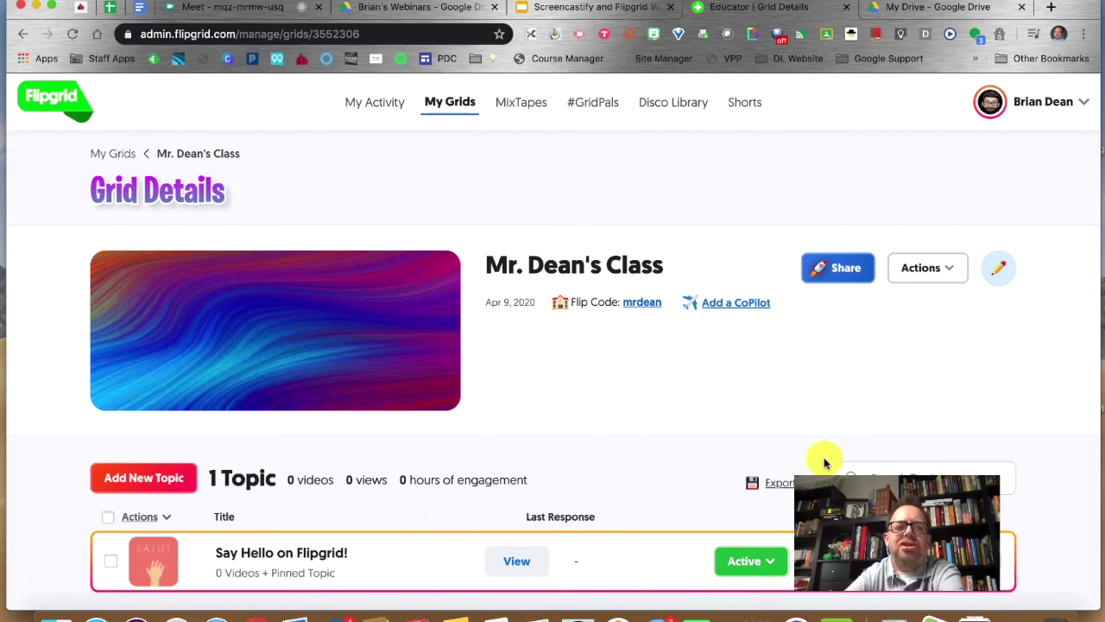
scroll(825, 464, down, 3)
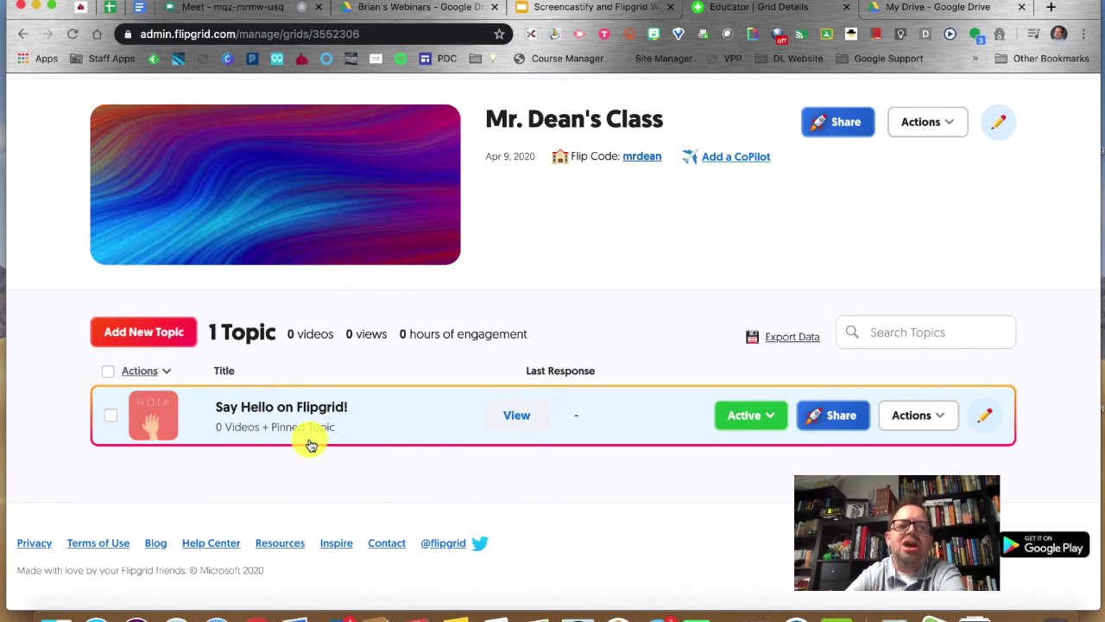
click(328, 420)
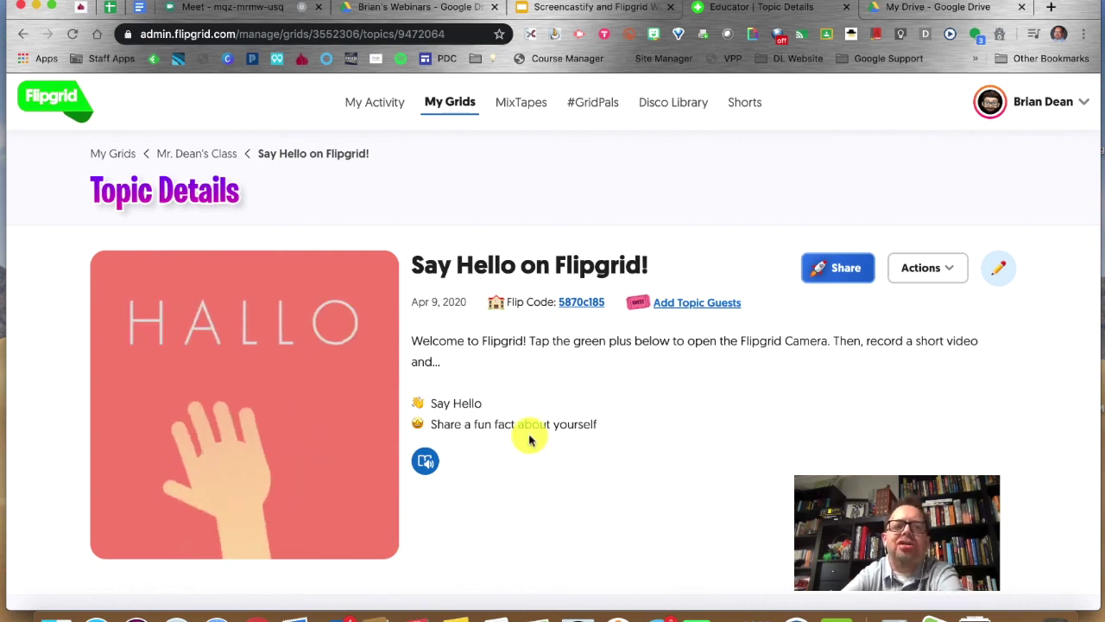
Look over the topic page, then return to the Mr. Dean's Class grid page
scroll(531, 438, down, 5)
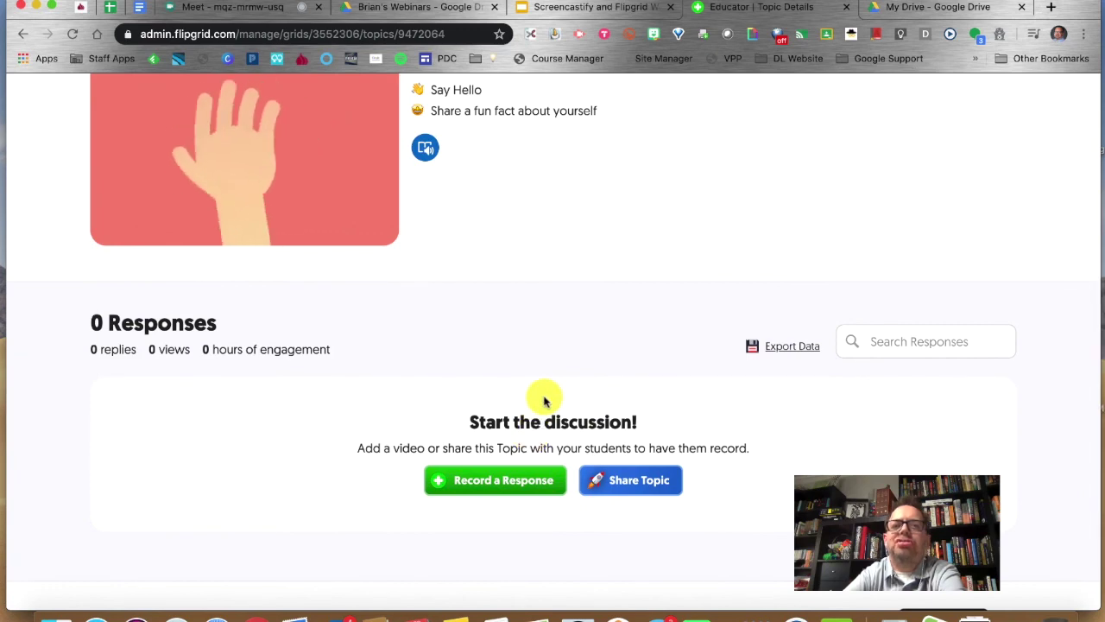
scroll(544, 397, up, 3)
scroll(544, 399, up, 2)
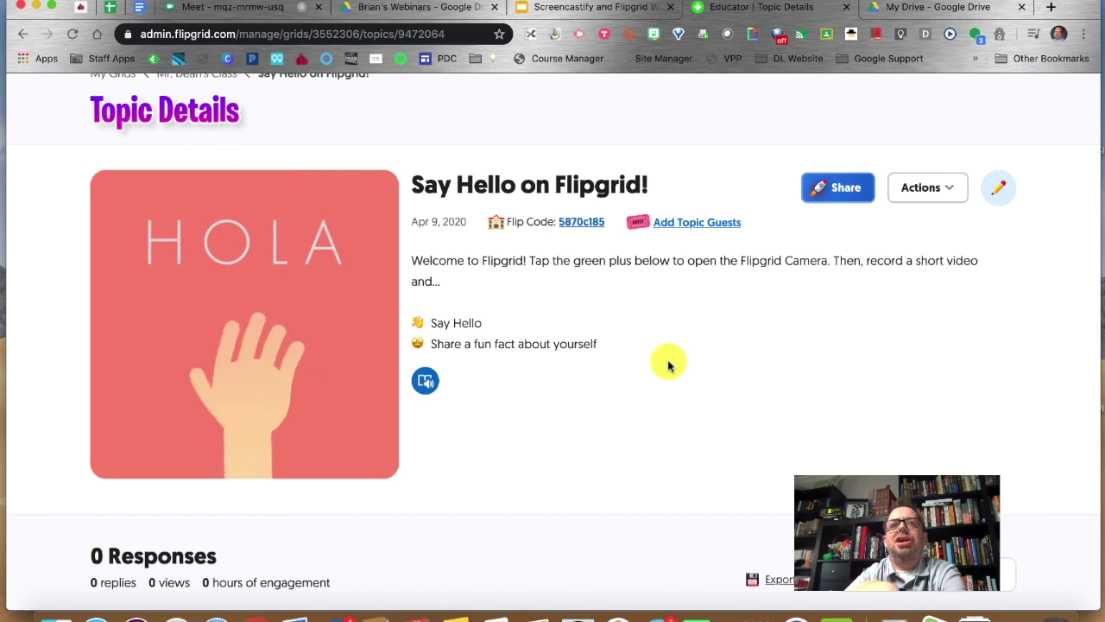
scroll(668, 365, up, 3)
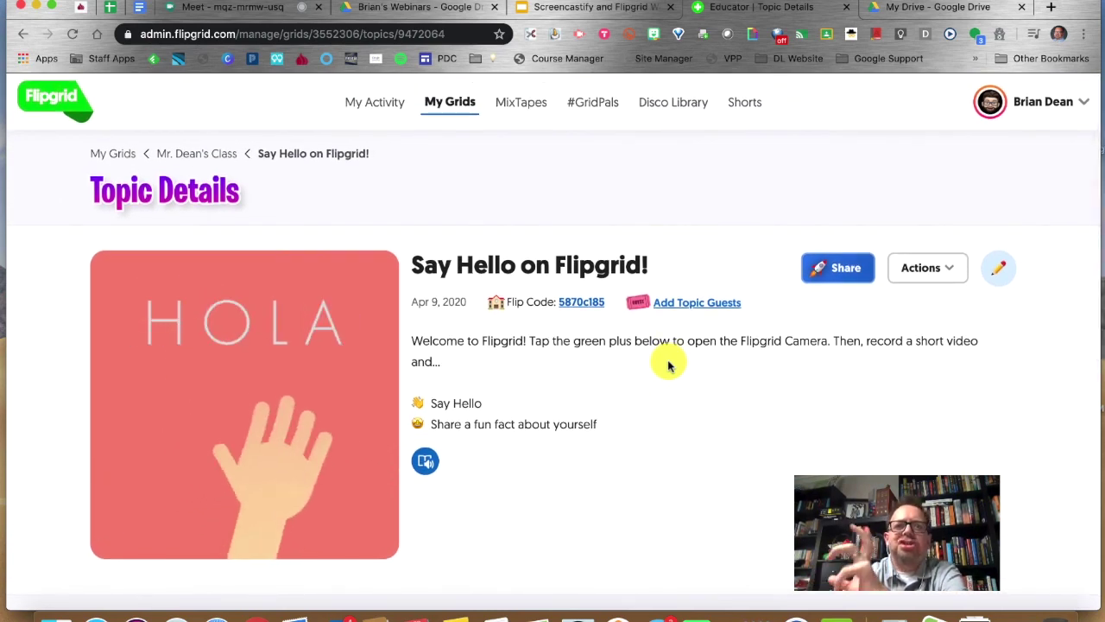
click(238, 153)
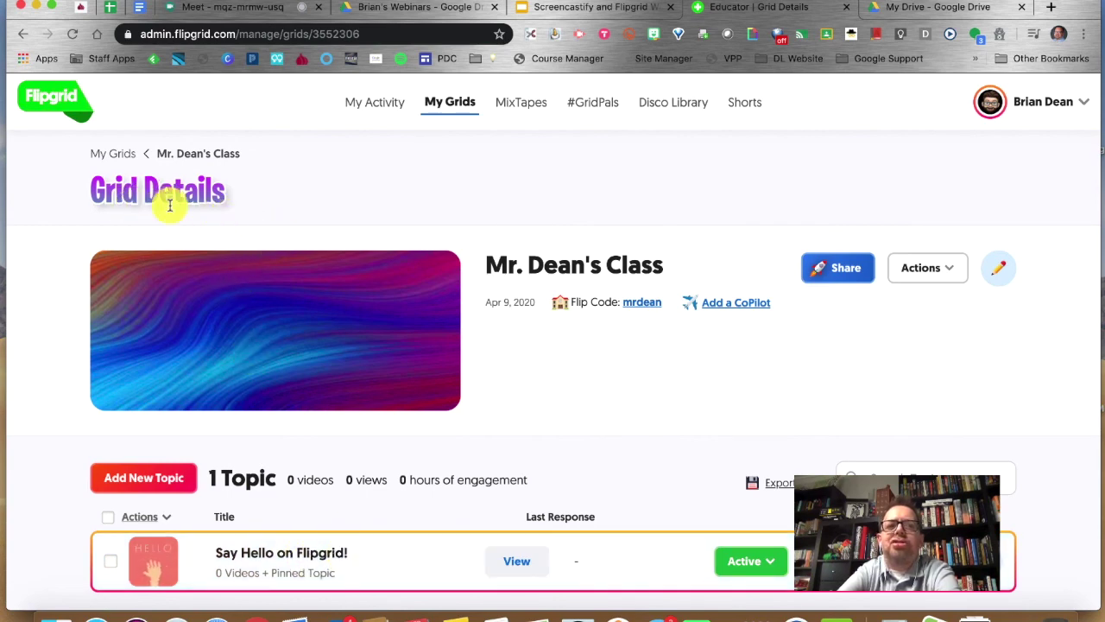
Open Mr. Dean's Class grid settings and scroll down to the Features options
click(1001, 266)
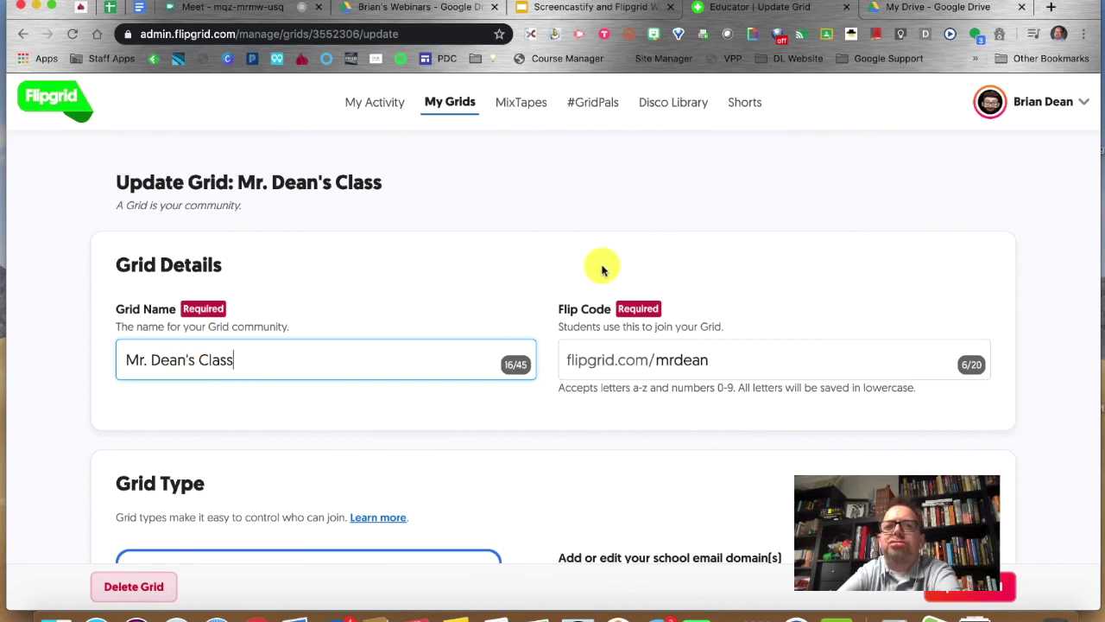
scroll(718, 266, down, 2)
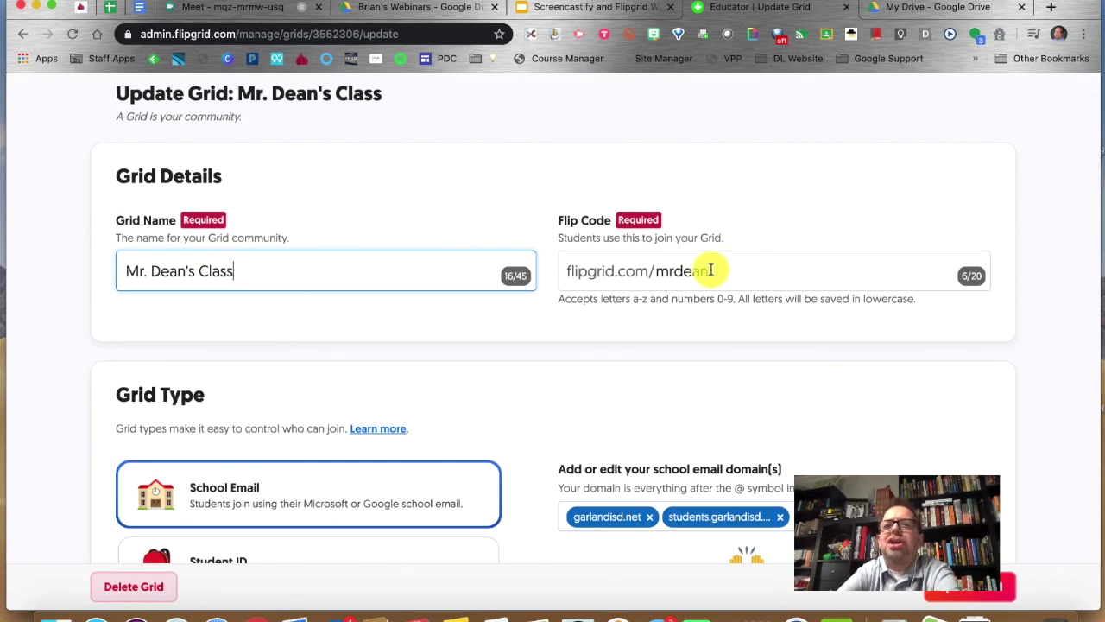
scroll(711, 271, down, 5)
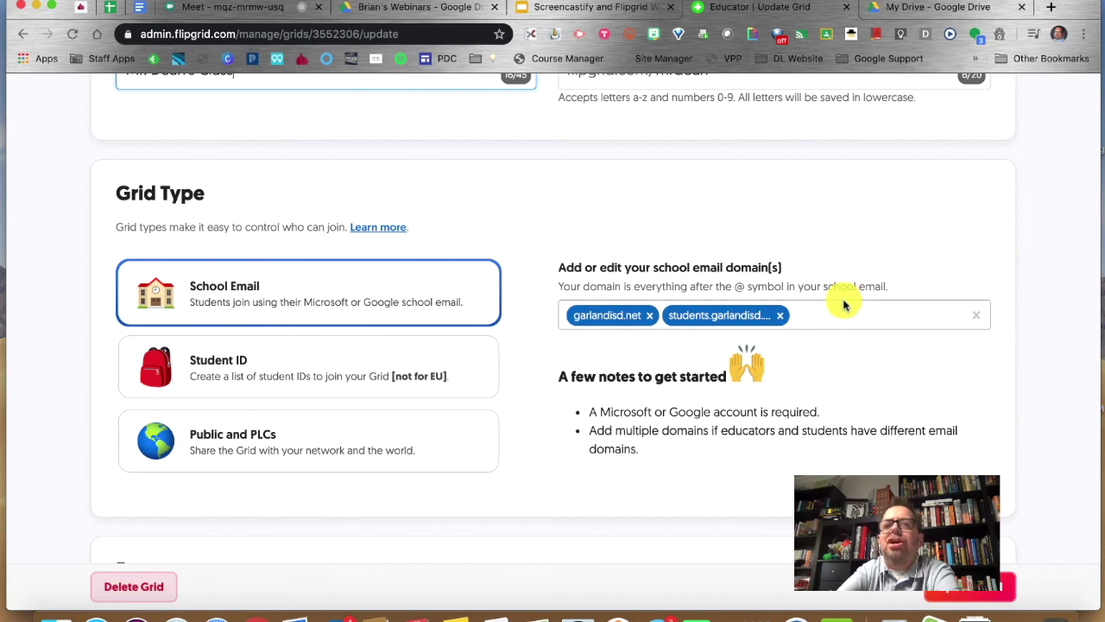
scroll(842, 300, down, 3)
scroll(845, 303, down, 5)
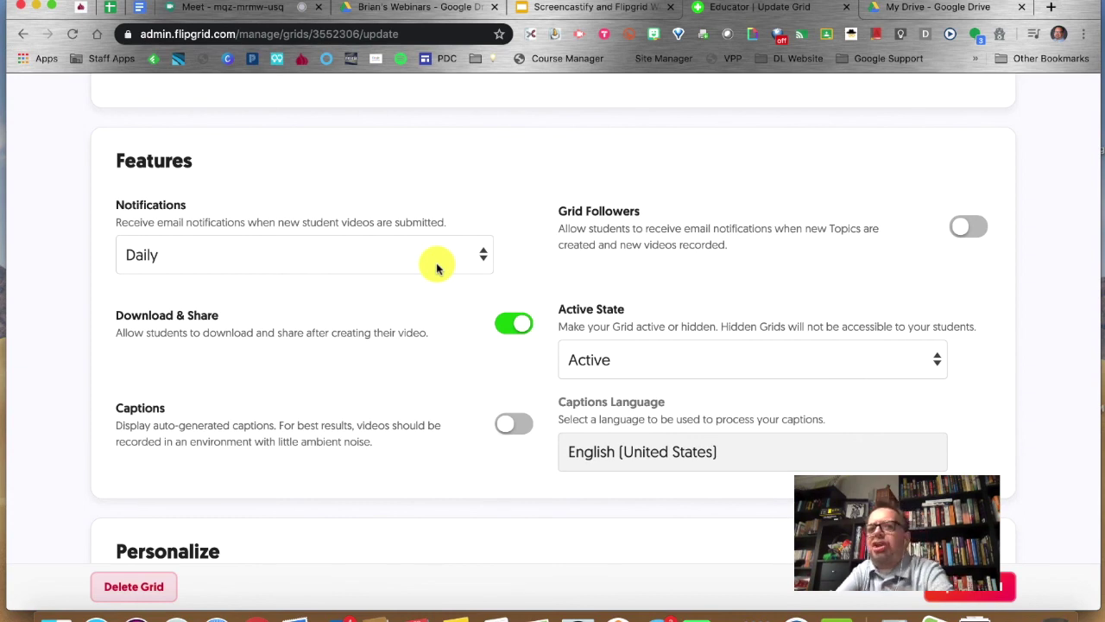
Keep notifications at Daily and make sure Download & Share is switched on
click(145, 257)
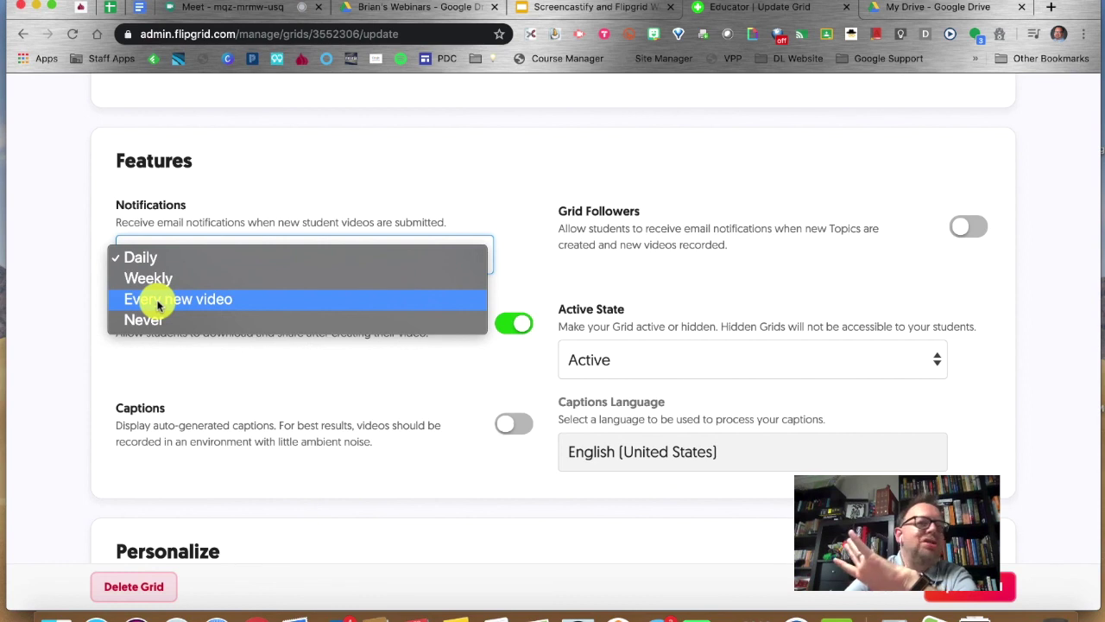
click(161, 257)
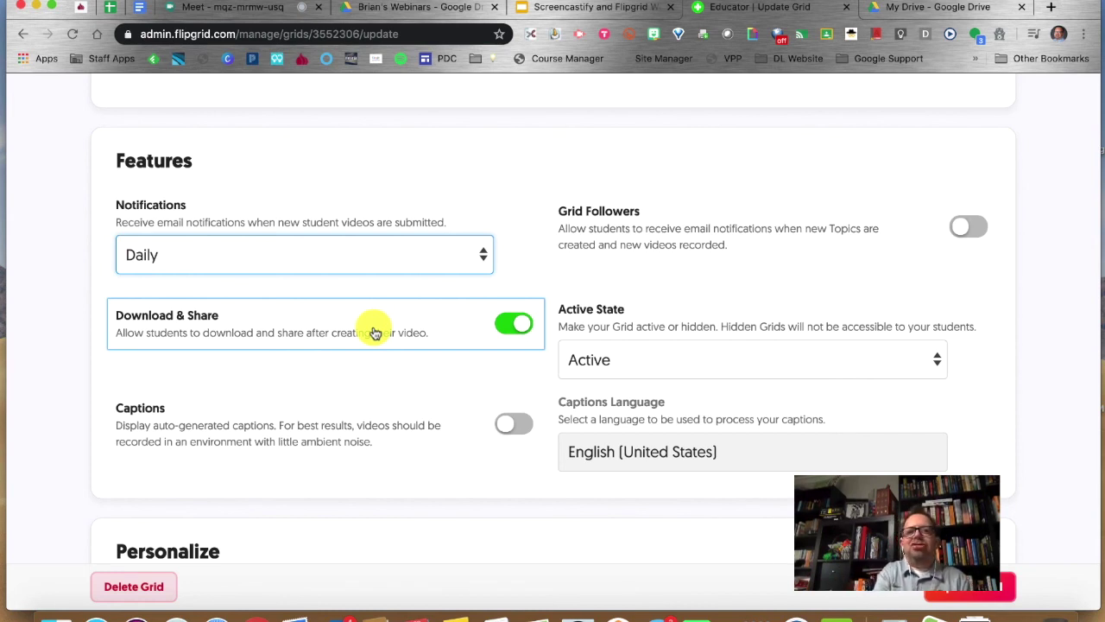
click(508, 330)
click(508, 331)
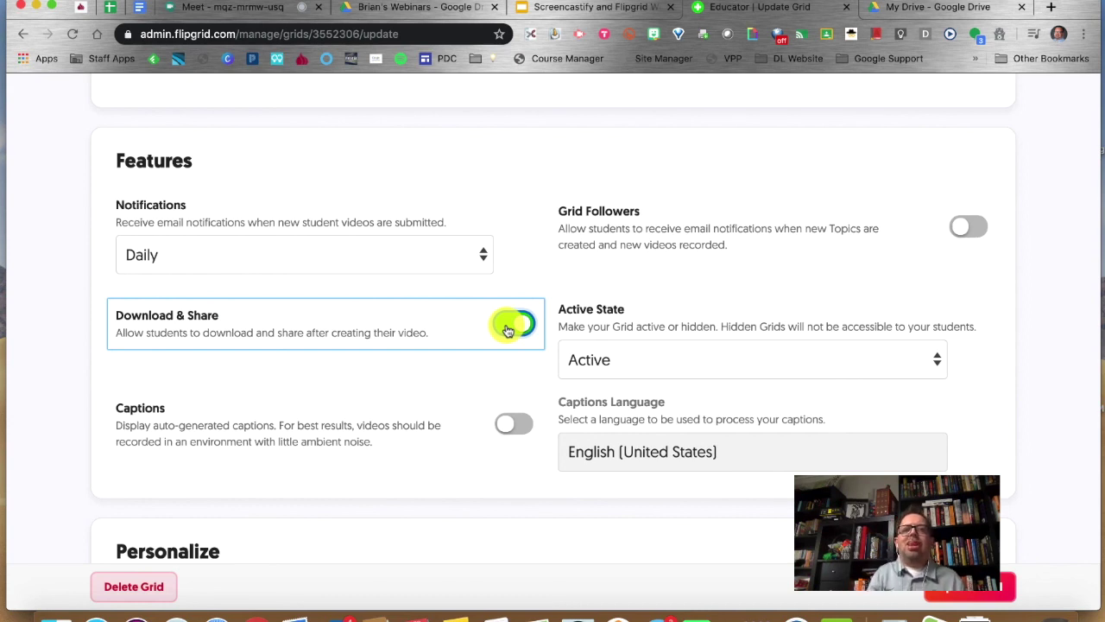
Keep the grid's state Active and switch on auto-generated captions
click(748, 363)
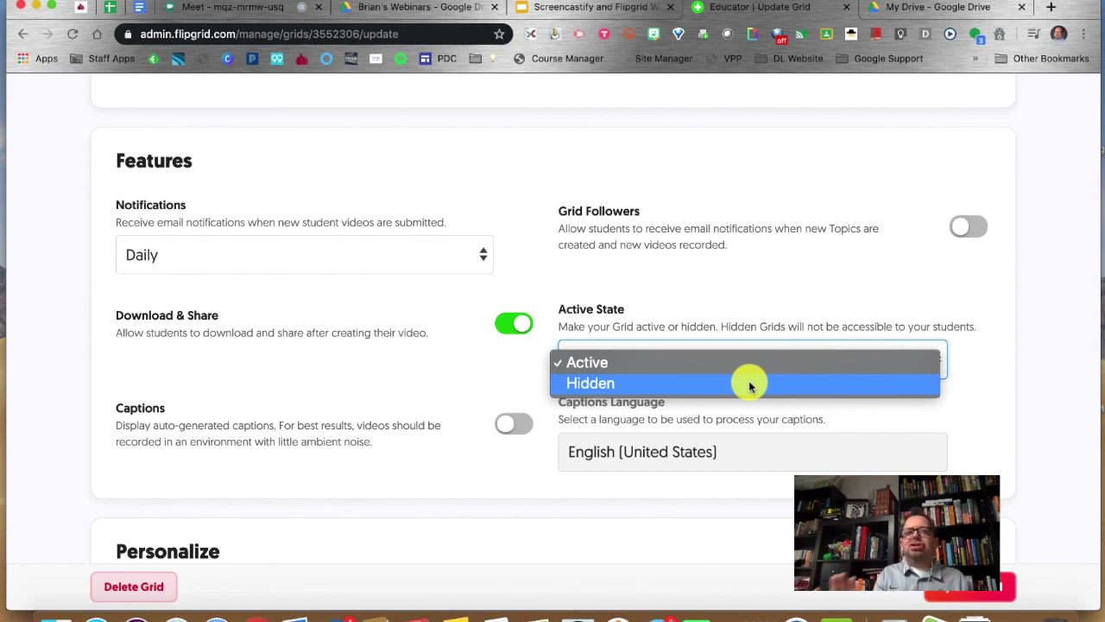
click(749, 363)
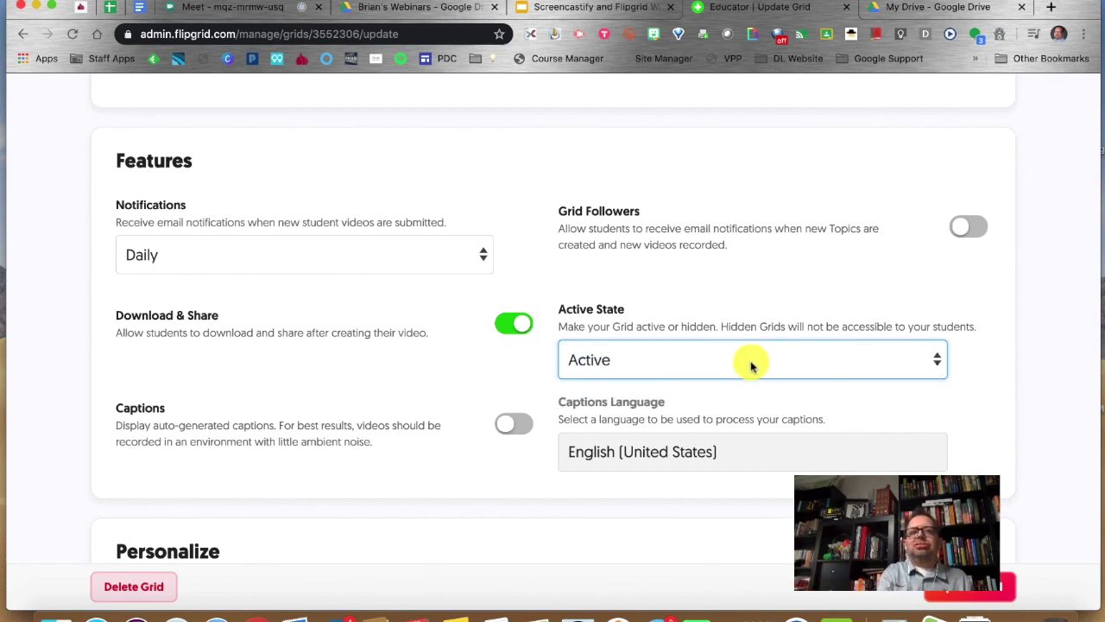
scroll(750, 365, down, 3)
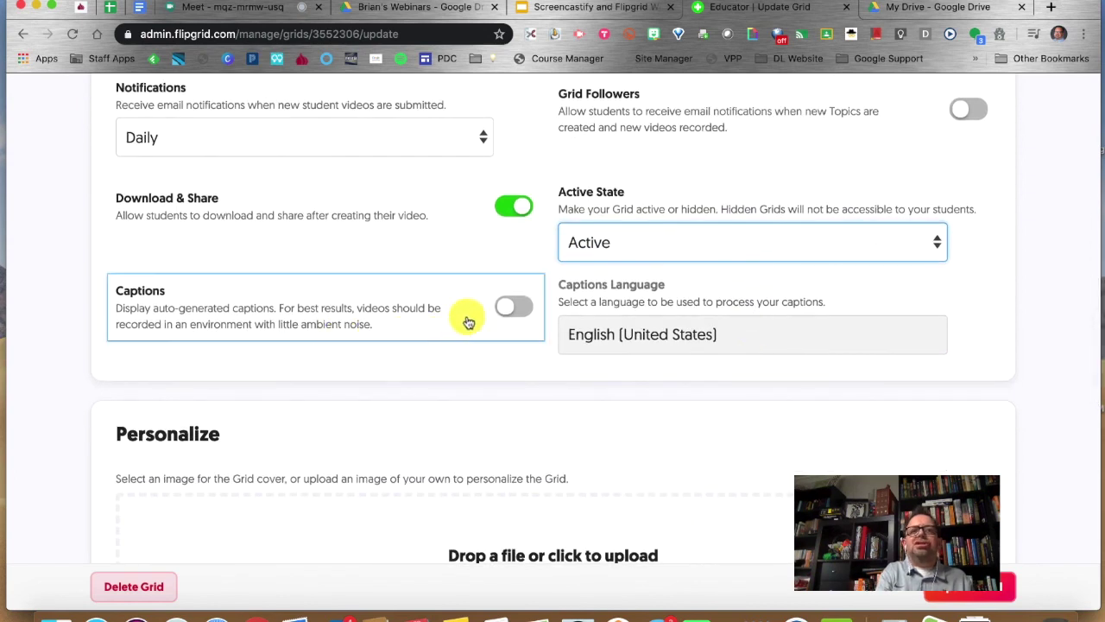
click(503, 309)
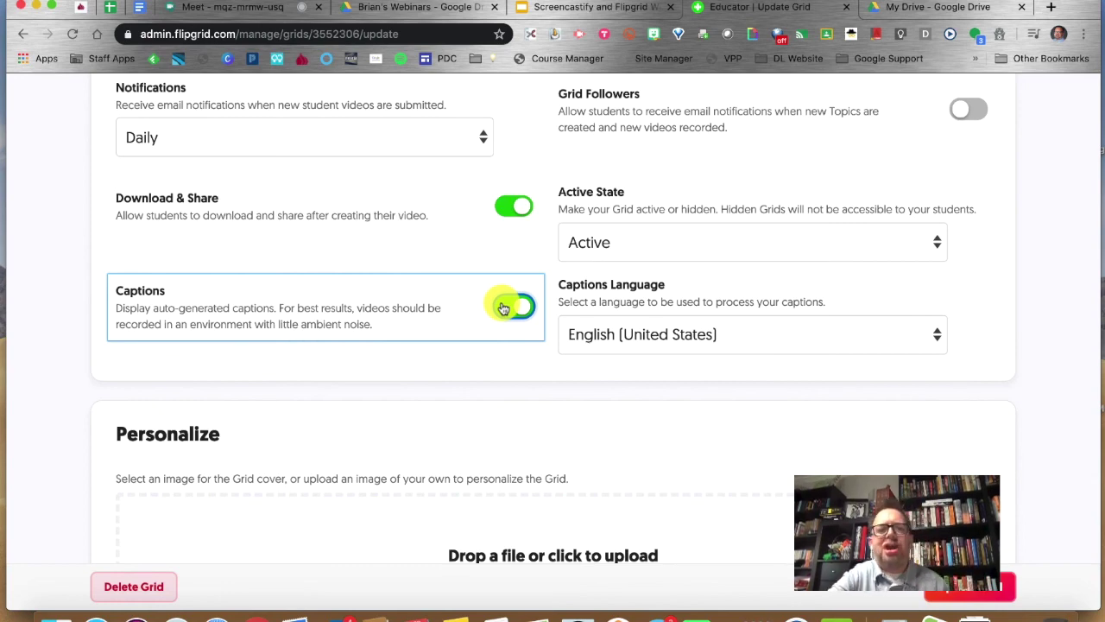
Browse the Personalize cover images, then save the updated grid settings
scroll(503, 308, down, 5)
scroll(503, 305, down, 4)
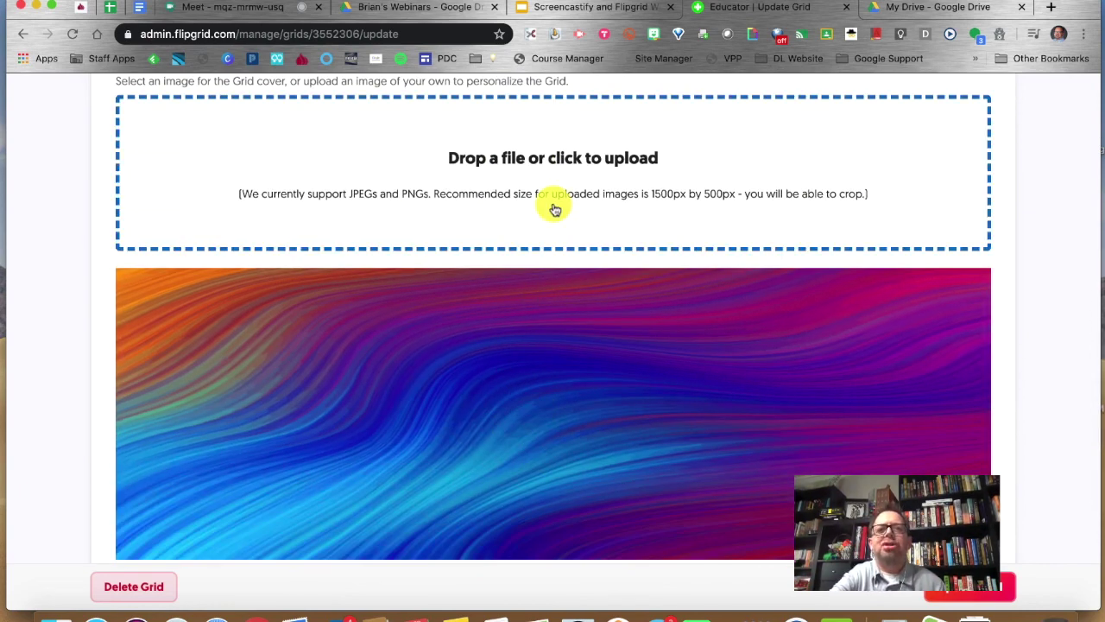
scroll(553, 207, down, 9)
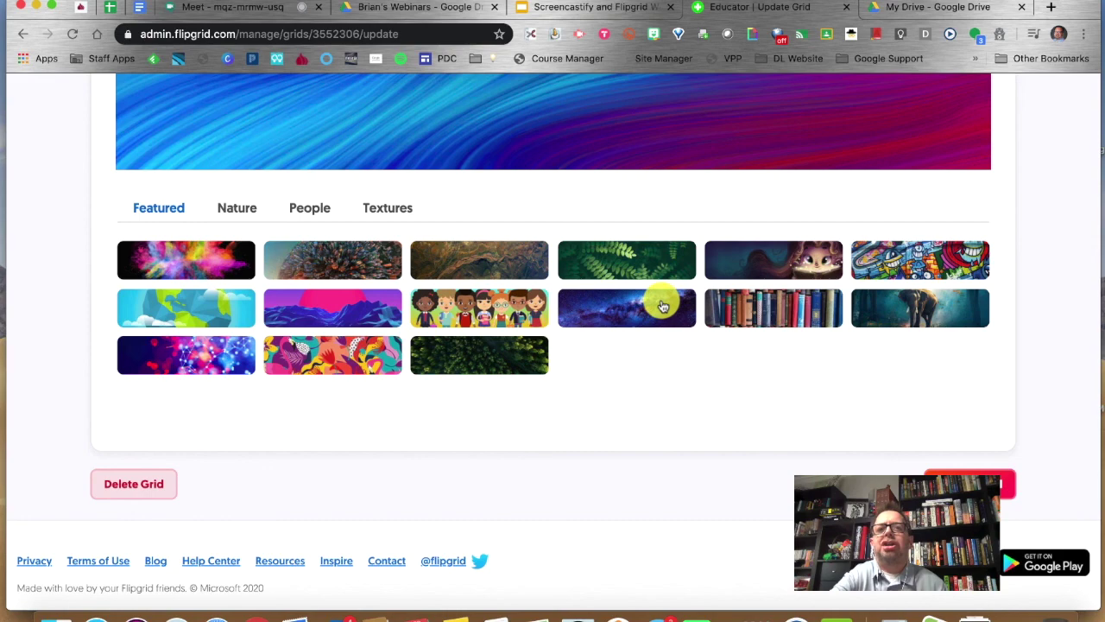
scroll(662, 307, up, 5)
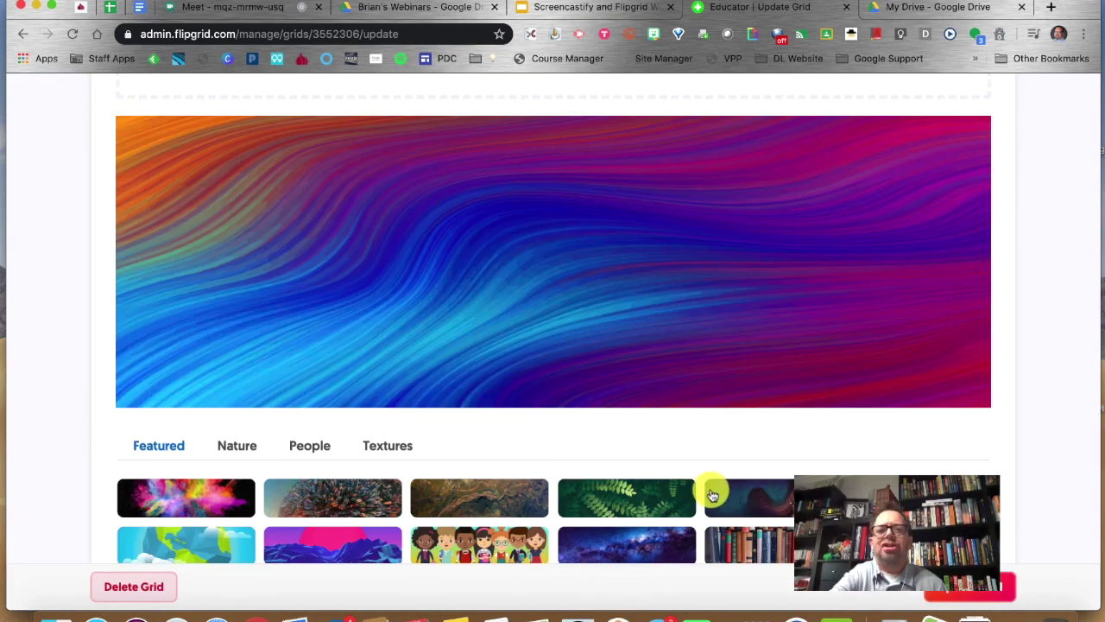
scroll(635, 529, down, 4)
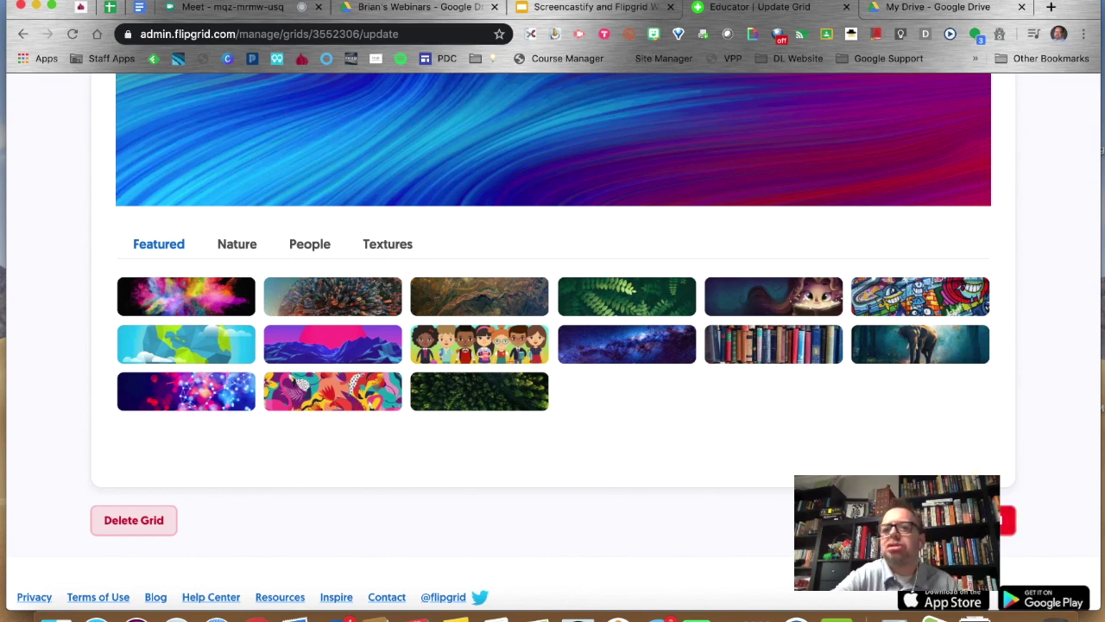
click(976, 520)
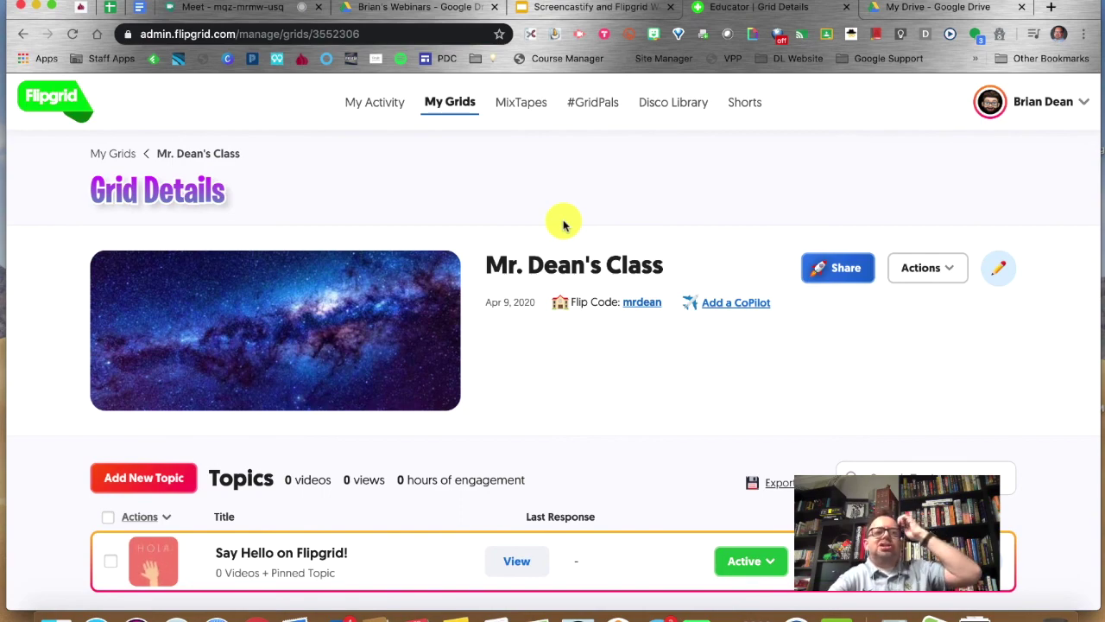
Open the Say Hello on Flipgrid! topic and start editing it
scroll(563, 225, down, 3)
click(284, 393)
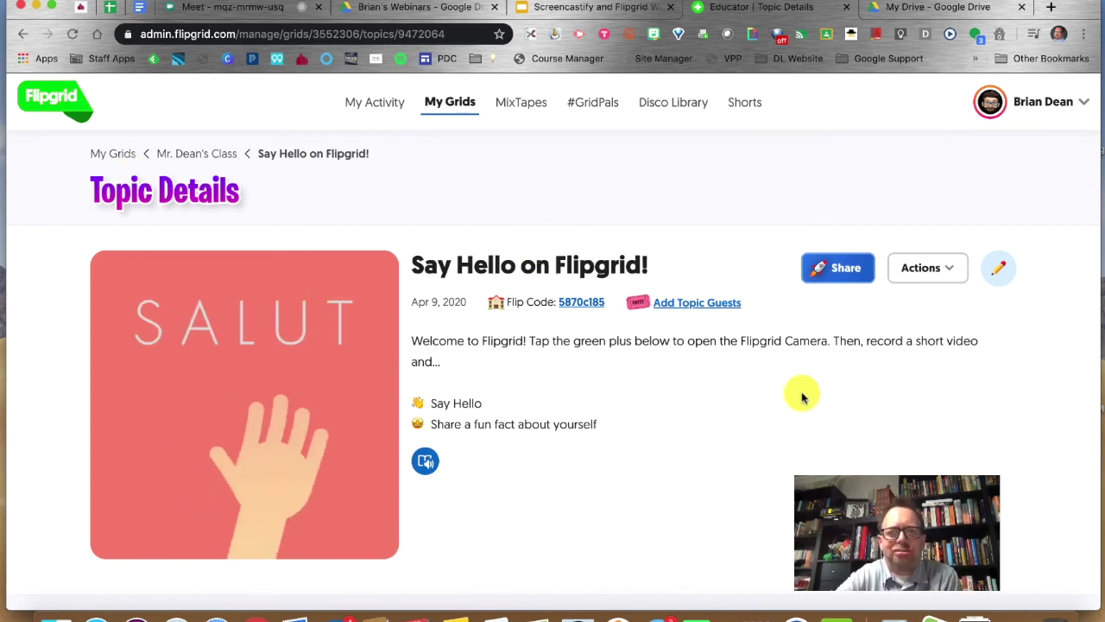
click(1002, 272)
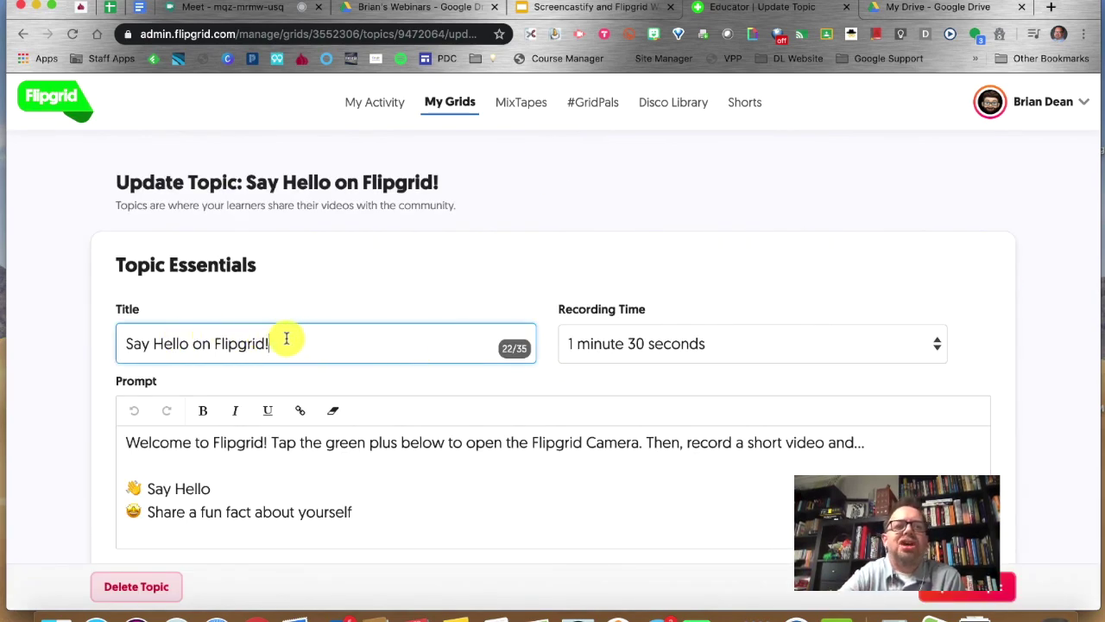
Retitle the topic 'Say Hi To Everyone!'
drag(285, 340, 43, 325)
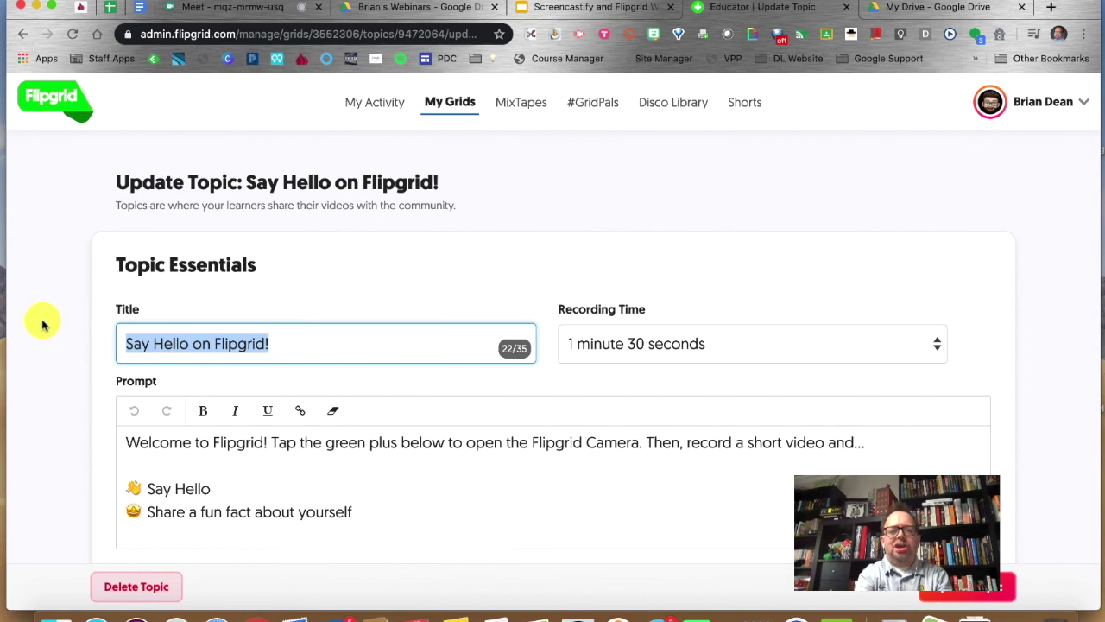
text(We)
key(BackSpace)
key(BackSpace)
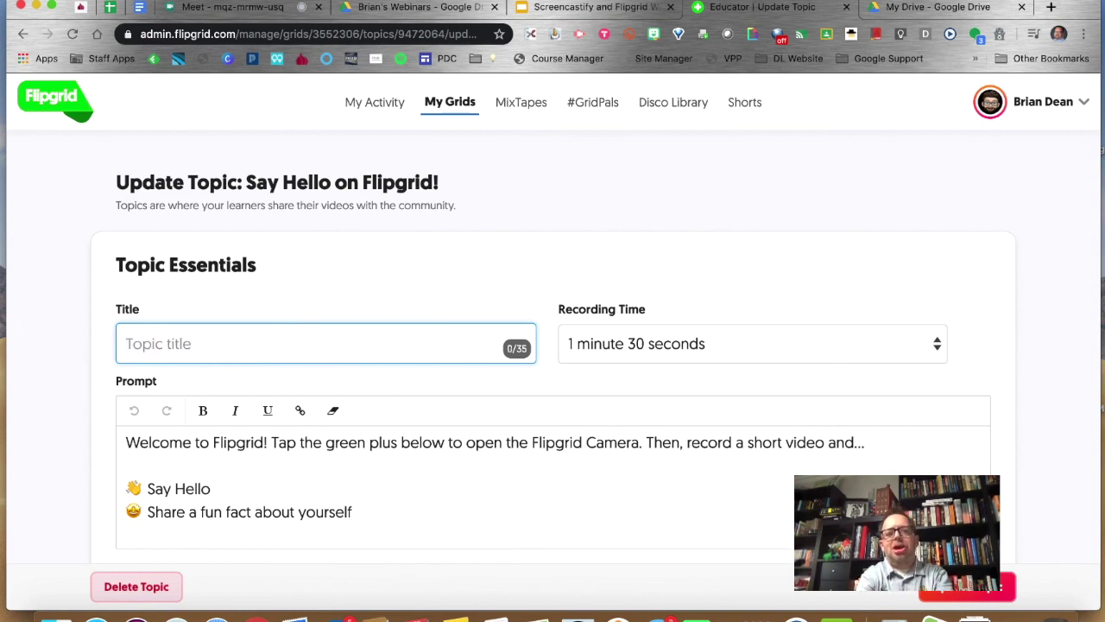
text(Sai)
key(BackSpace)
key(BackSpace)
text(ay Hi To)
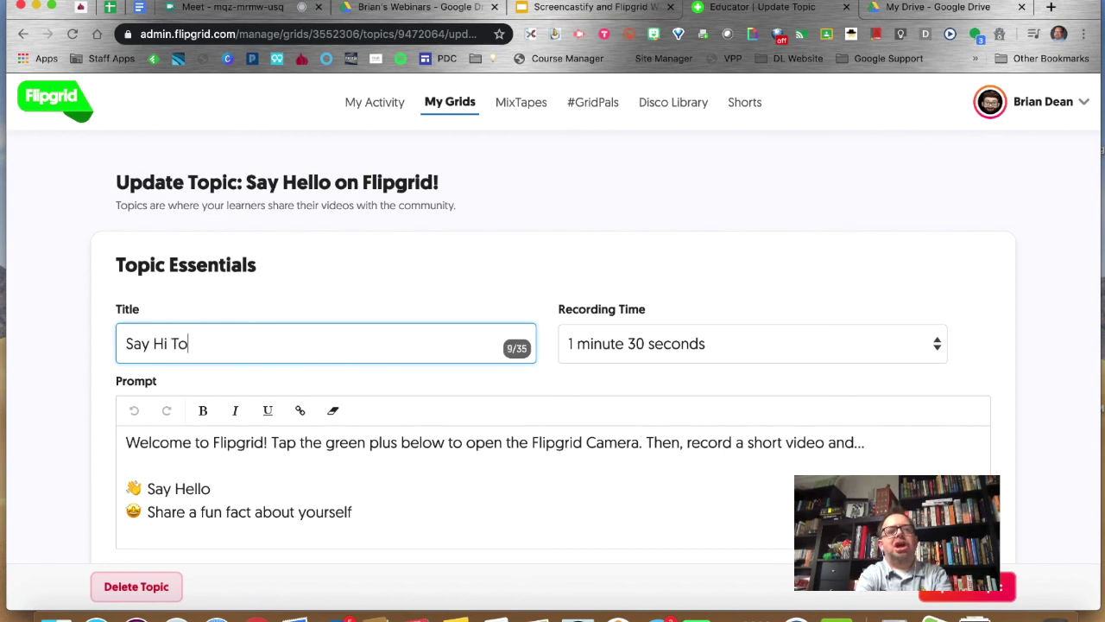
text( Everyone!)
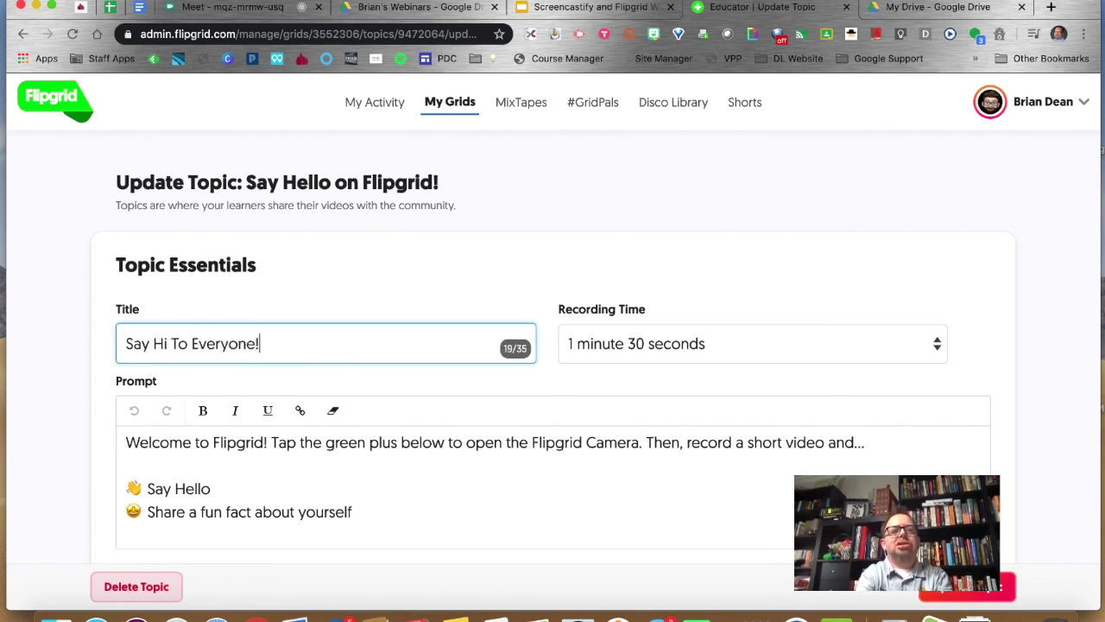
Keep the recording time at 1 minute 30 seconds
click(654, 360)
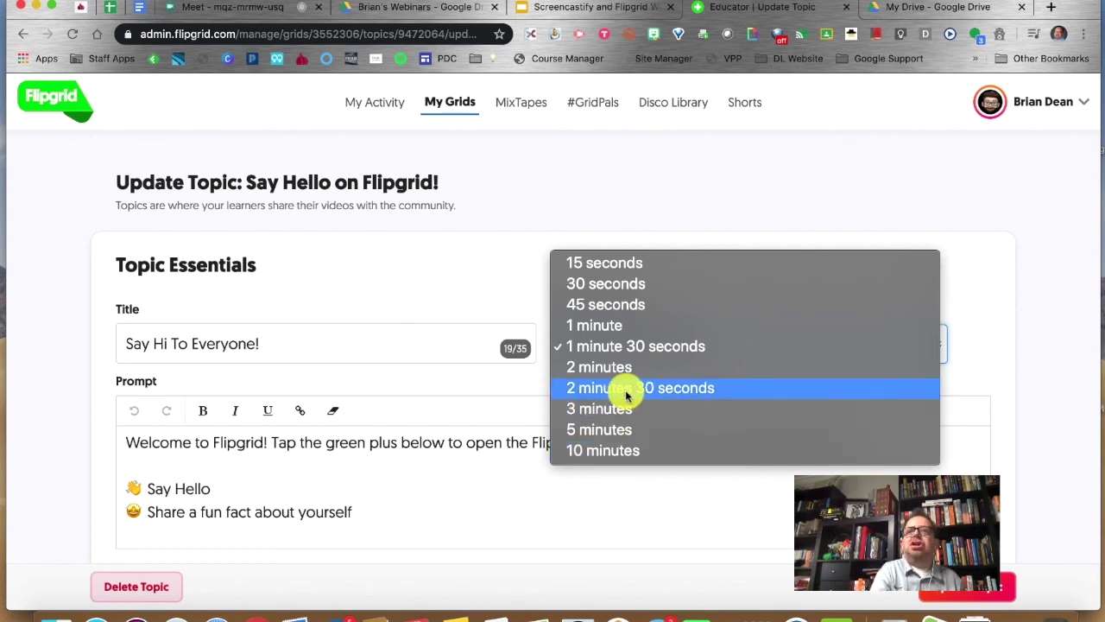
click(636, 345)
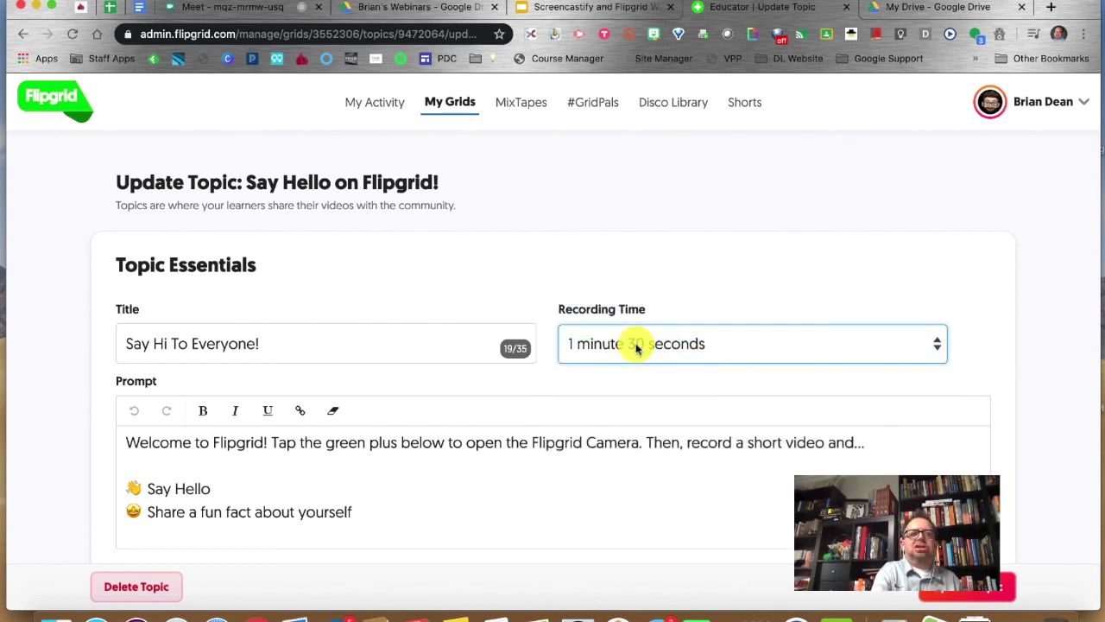
scroll(636, 345, down, 5)
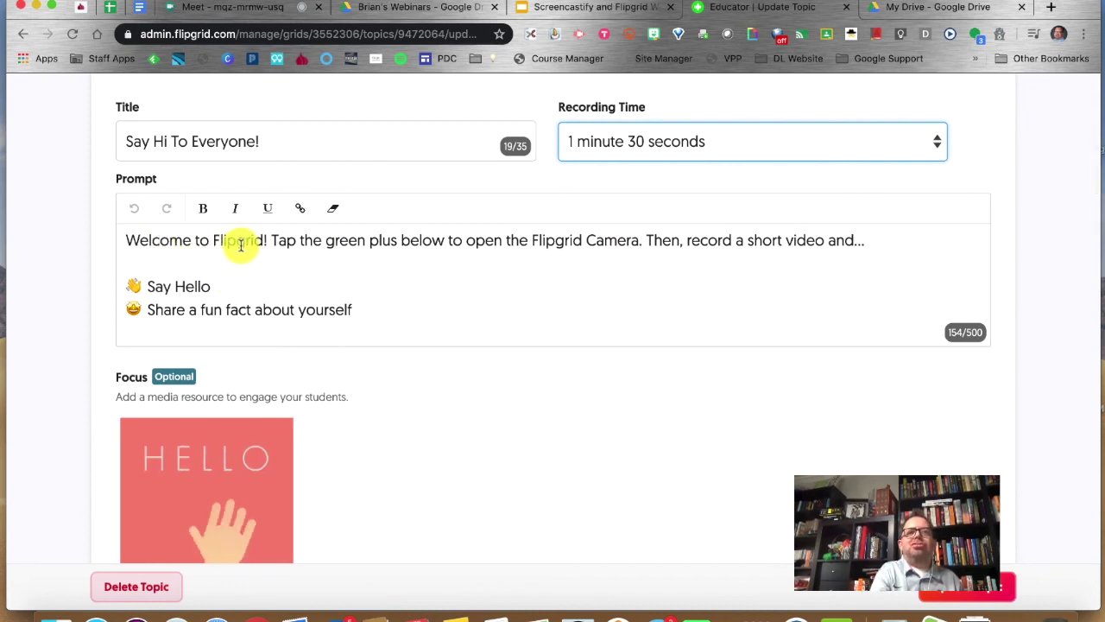
Change the prompt's opening line to 'Welcome to our class Flipgrid!'
click(241, 240)
double_click(240, 240)
text(our class )
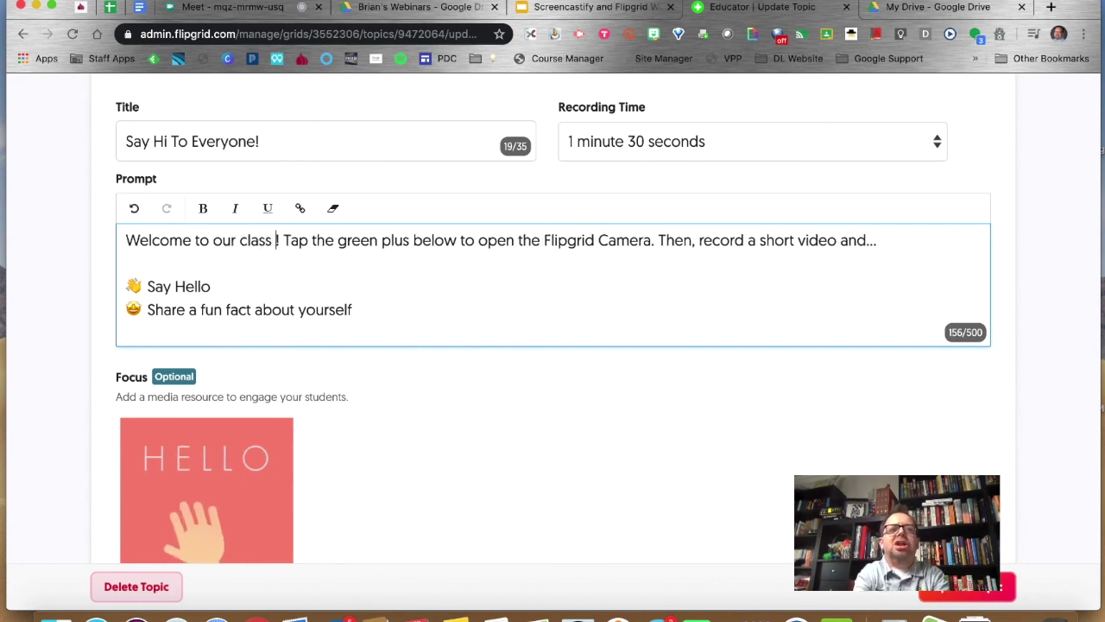
text(Flipgrid)
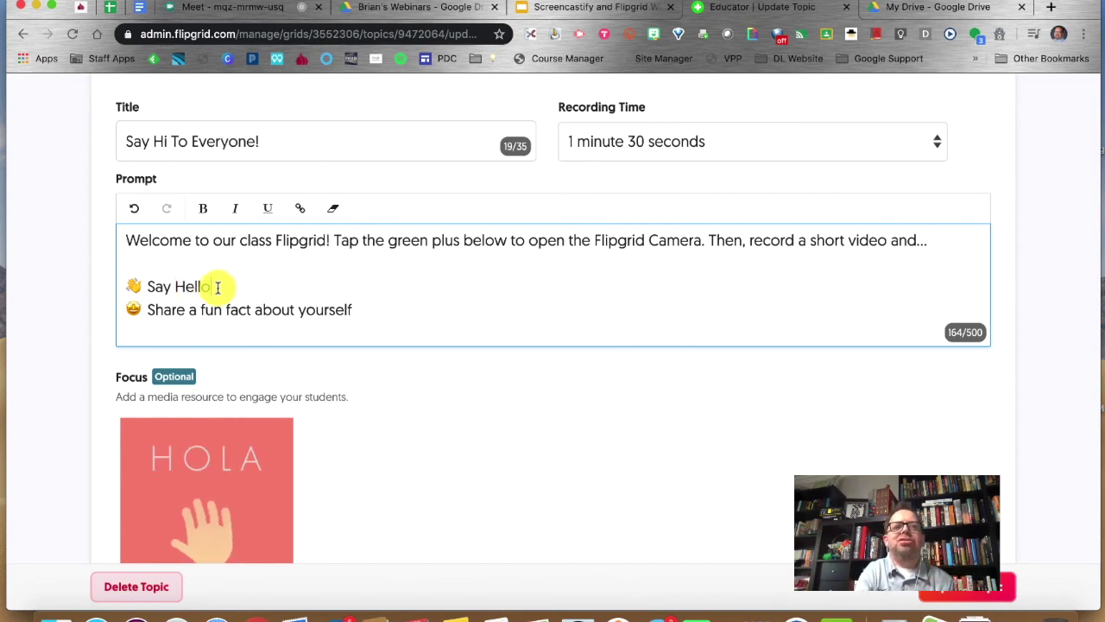
Extend the first prompt bullet to read 'Say Hello and introduce yourself'
click(217, 287)
text(and)
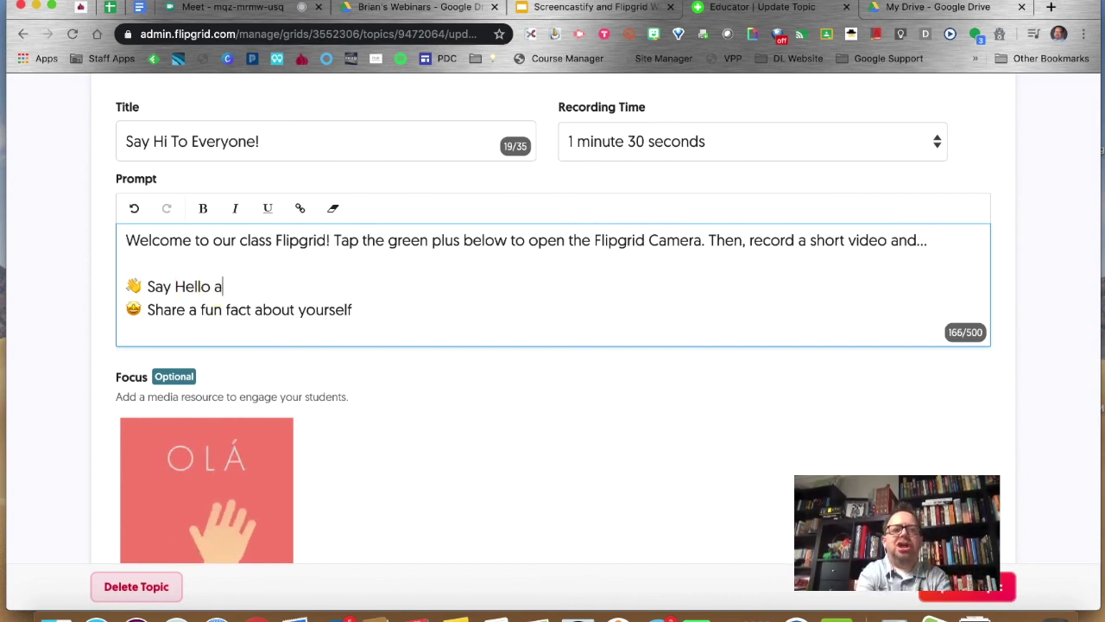
text(trou)
key(BackSpace)
text(duce yourself.)
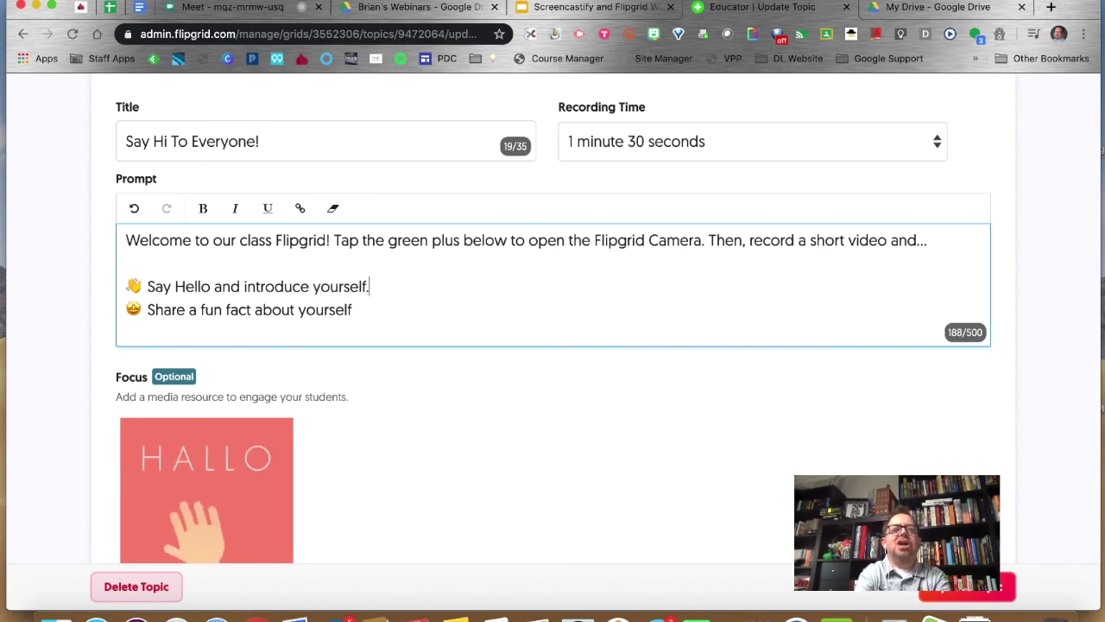
key(BackSpace)
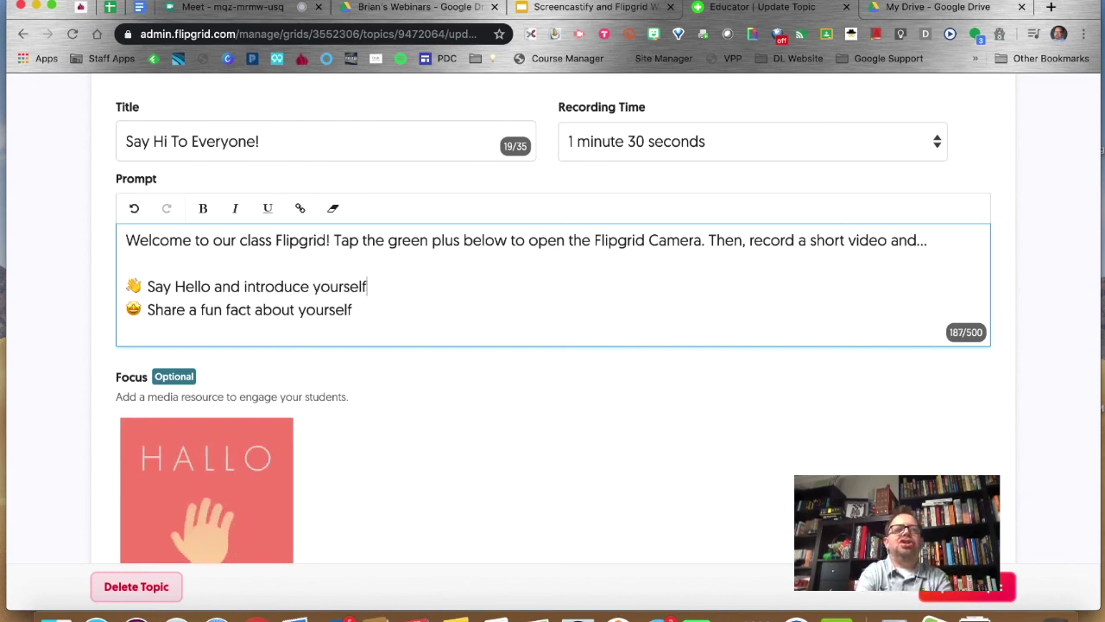
click(362, 317)
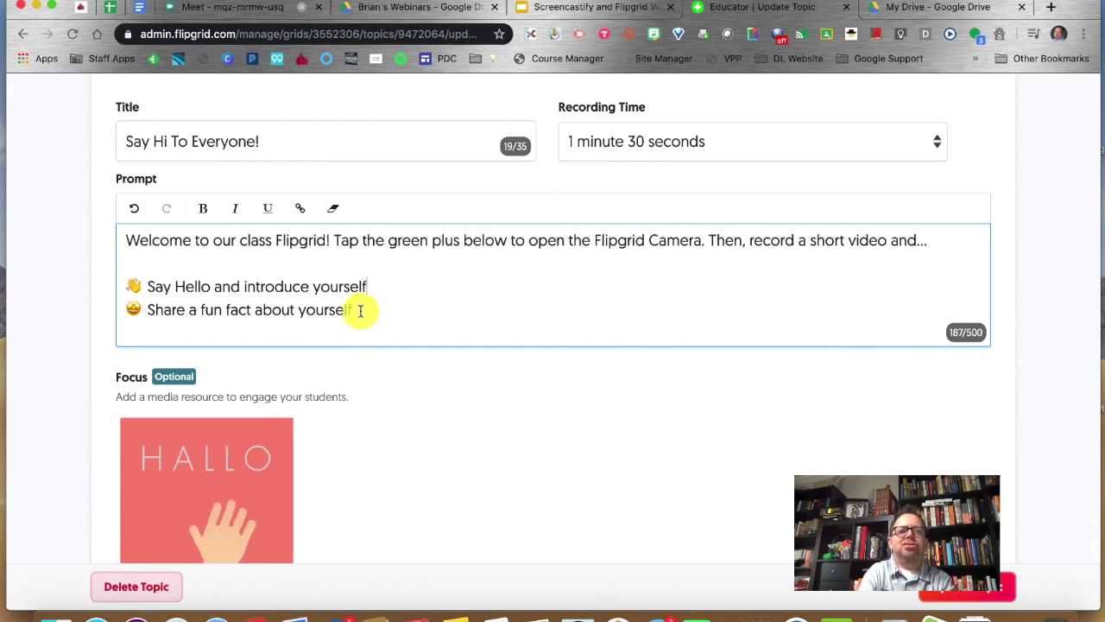
Scroll past the Topic Tip to Topic Attachments and select the empty Feature Link field
scroll(359, 310, down, 5)
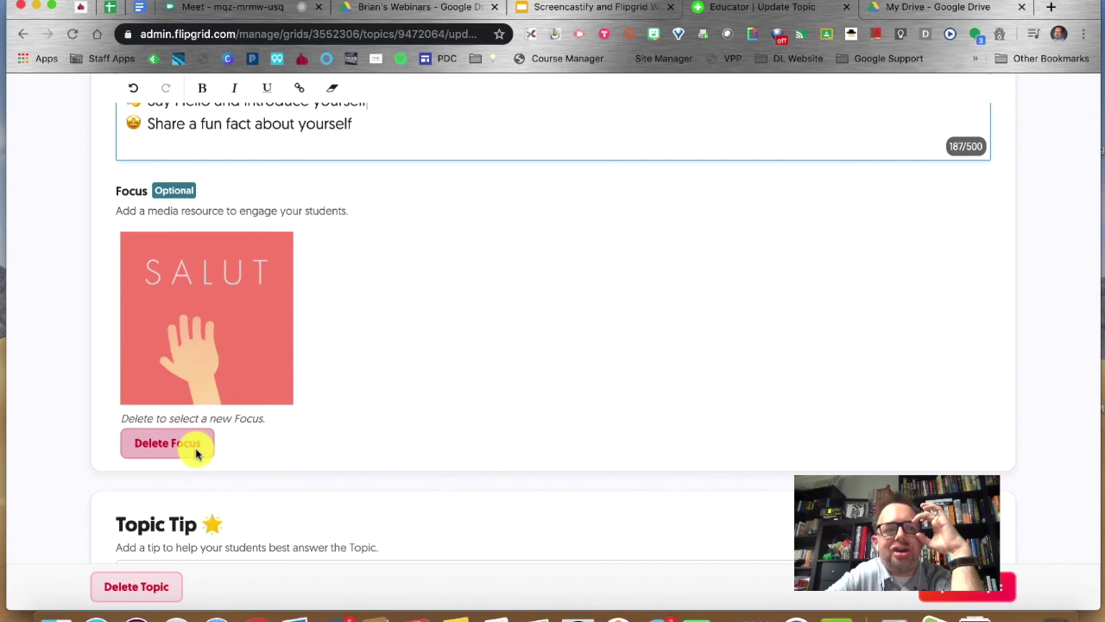
scroll(462, 303, down, 1)
scroll(462, 302, down, 5)
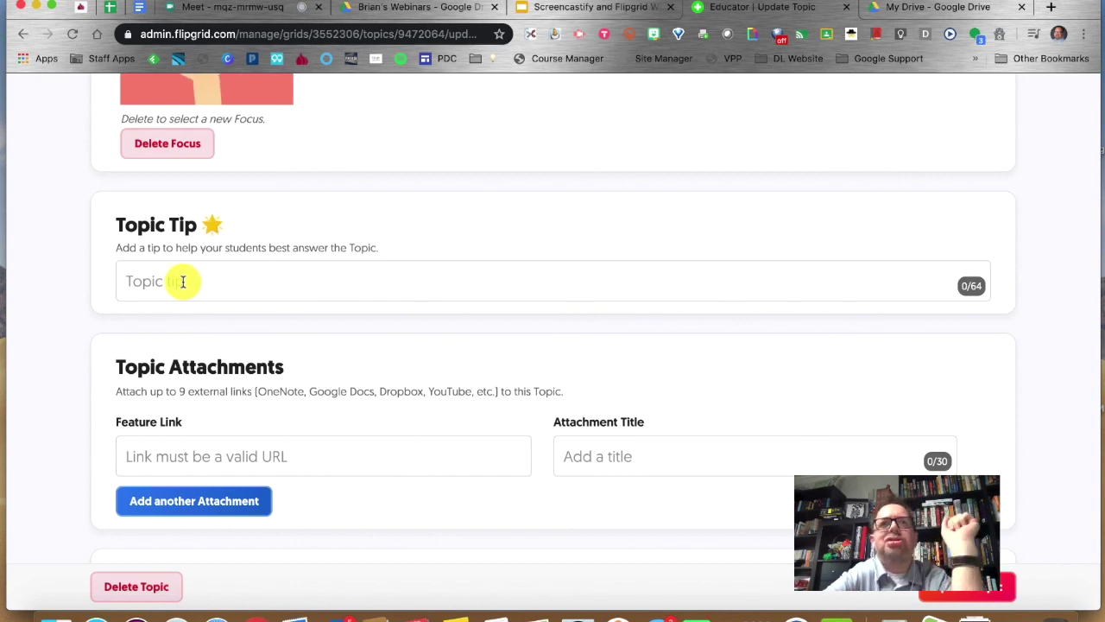
click(164, 285)
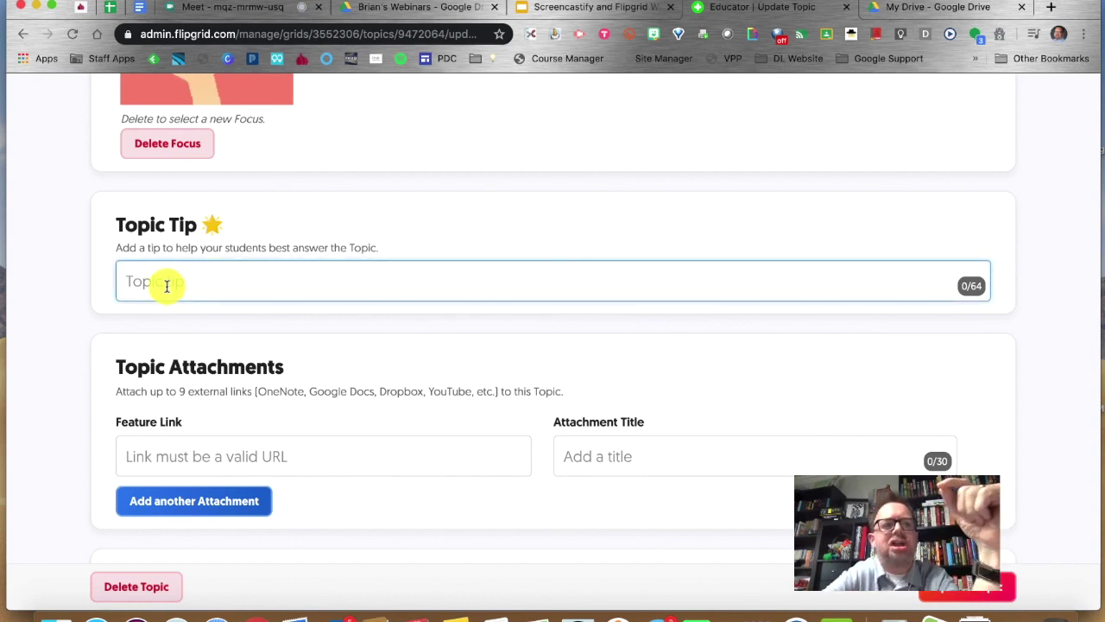
scroll(166, 286, down, 5)
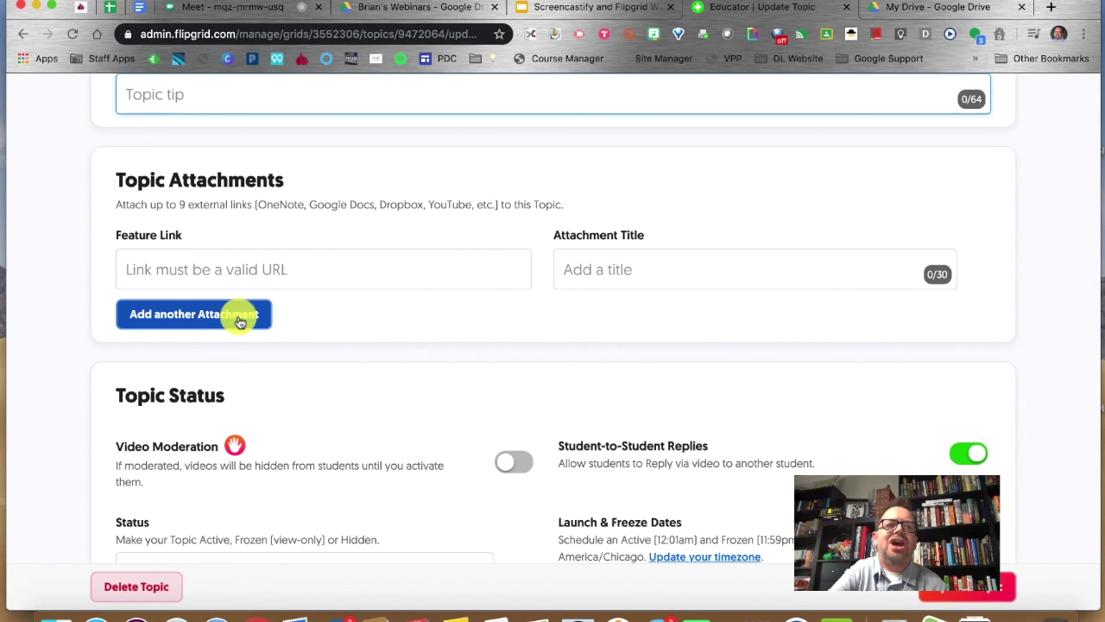
click(256, 273)
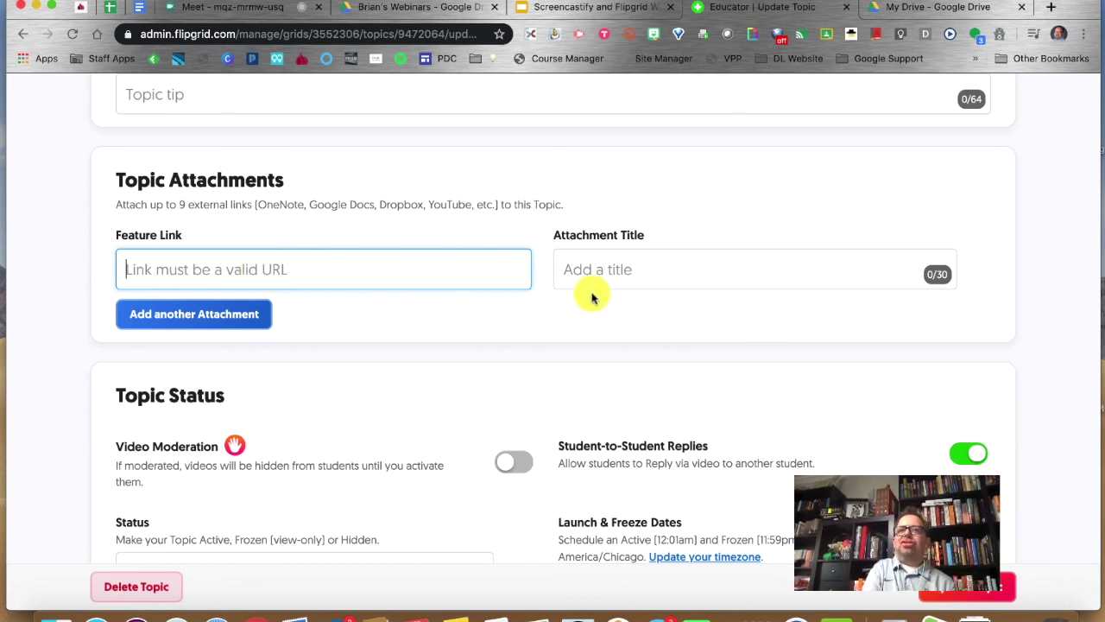
Turn Video Moderation on, toggle Student-to-Student Replies off and back on, and keep Status Active
scroll(608, 288, down, 4)
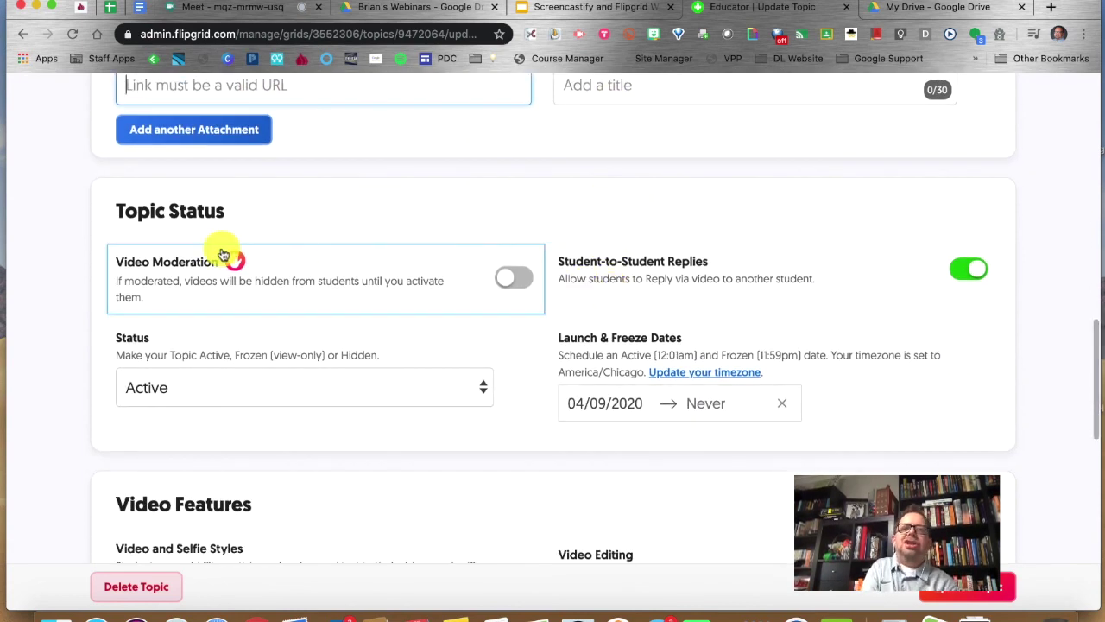
click(507, 284)
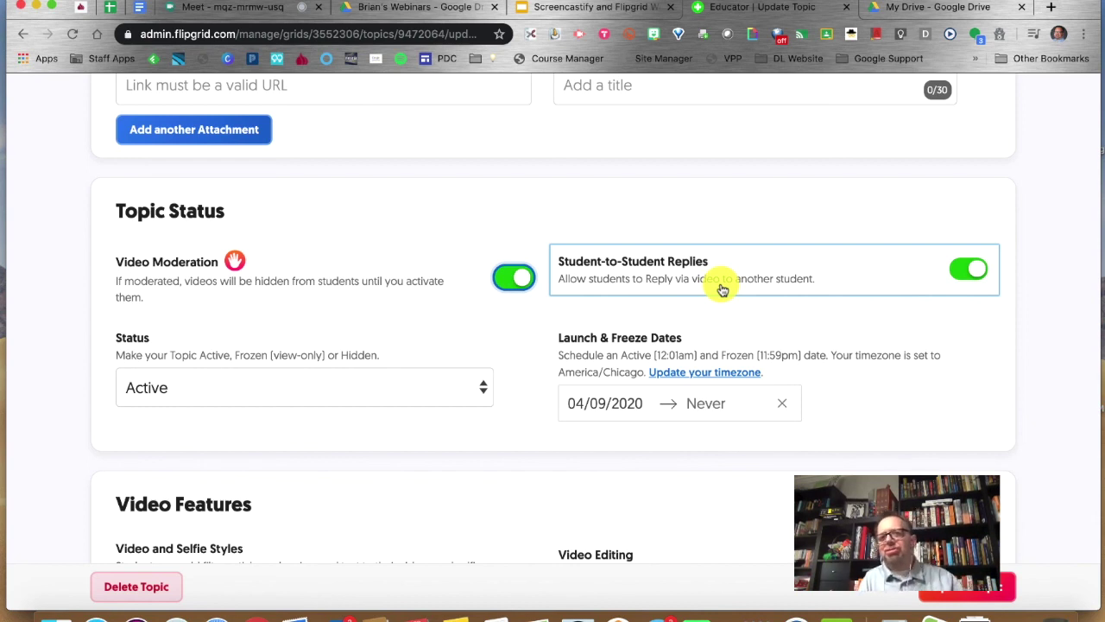
click(982, 270)
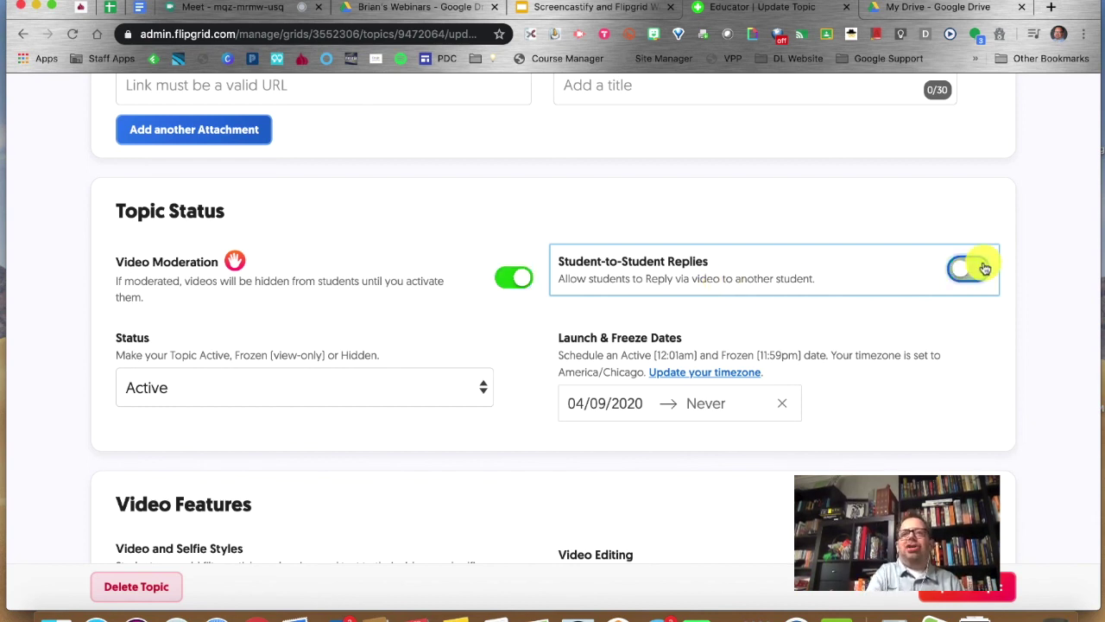
click(984, 269)
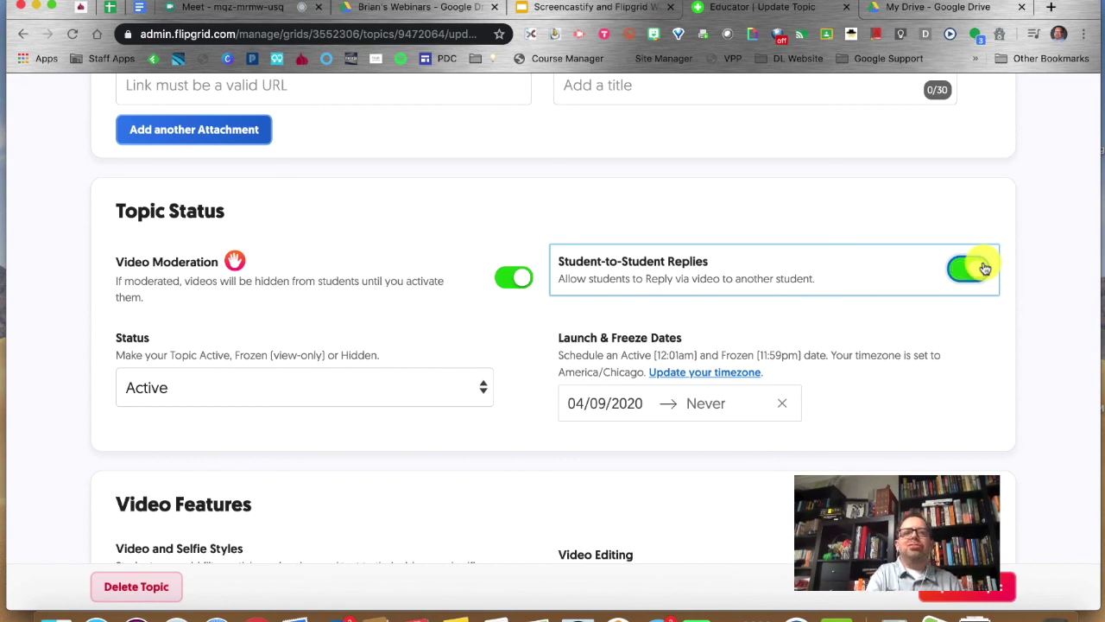
click(222, 391)
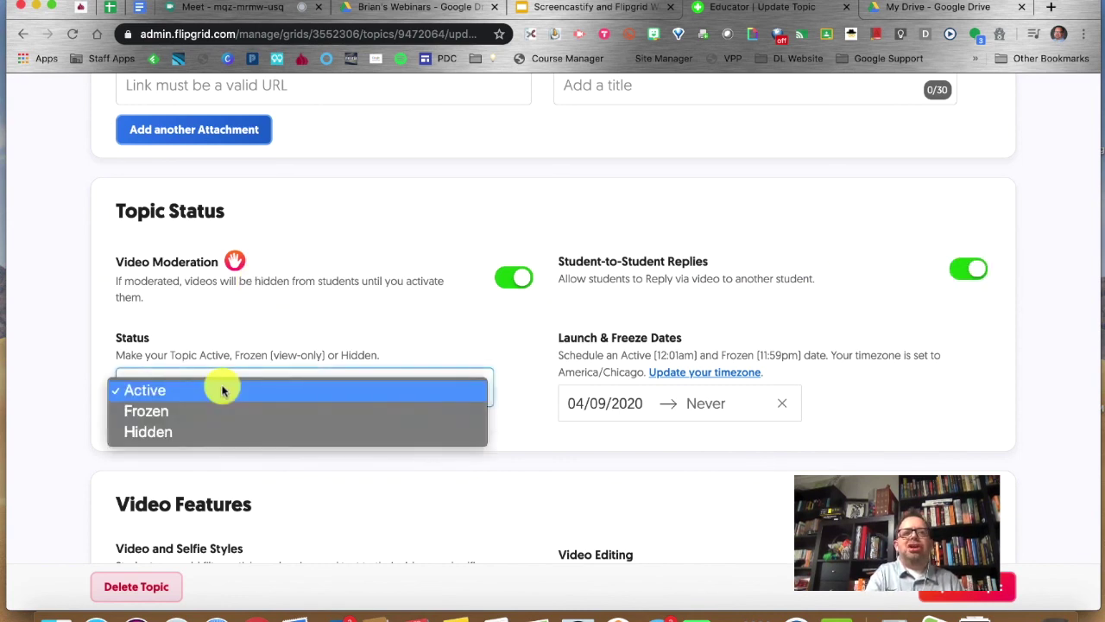
click(222, 391)
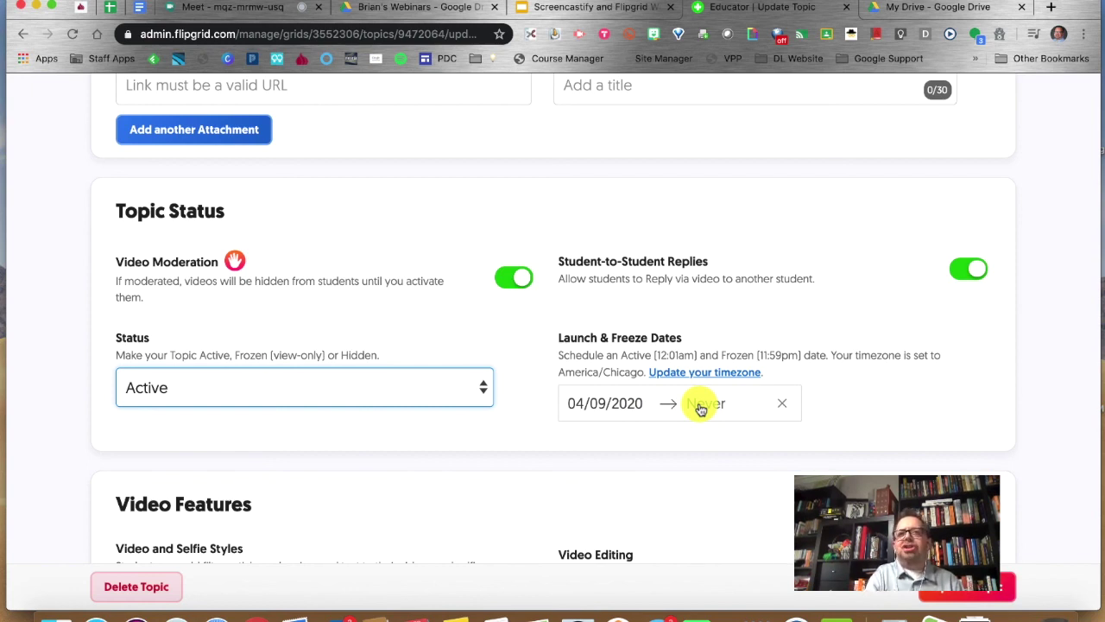
scroll(701, 408, down, 3)
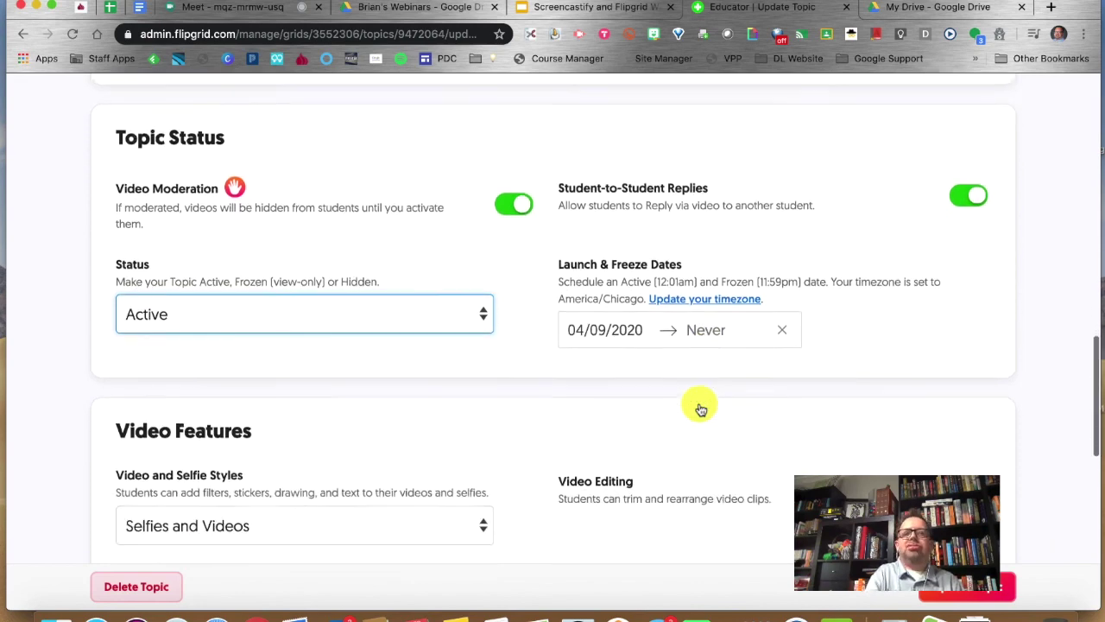
scroll(702, 408, down, 3)
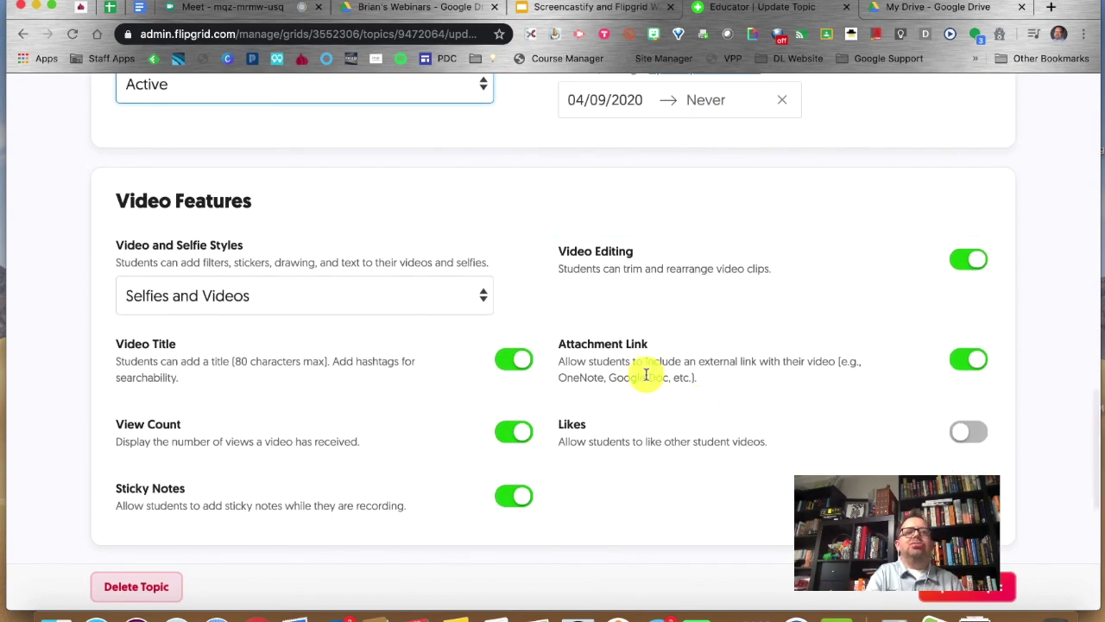
click(273, 296)
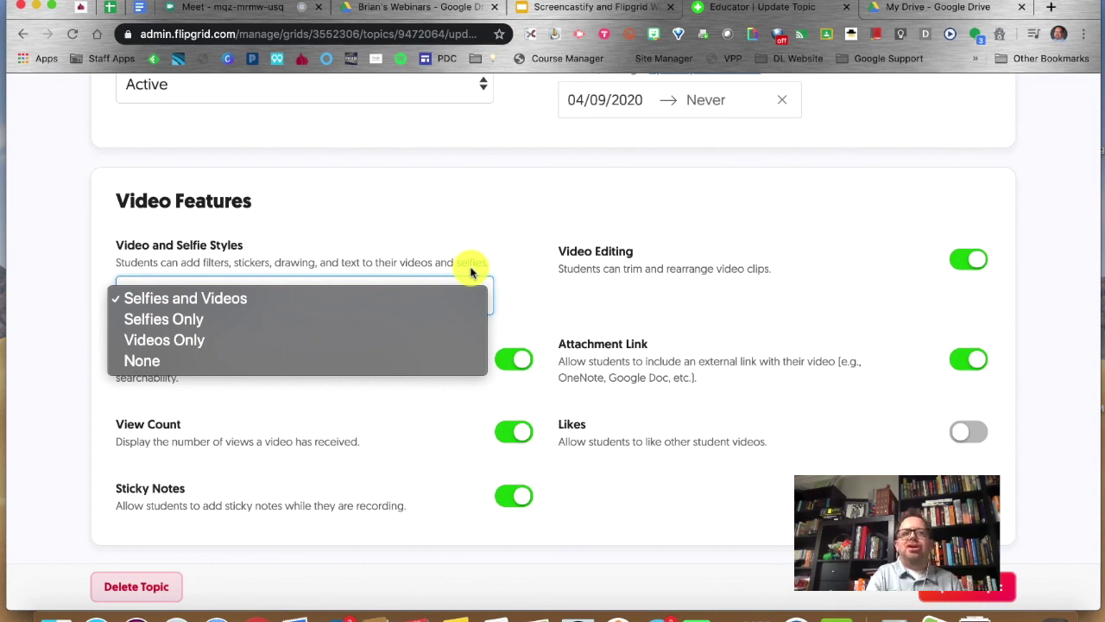
click(292, 300)
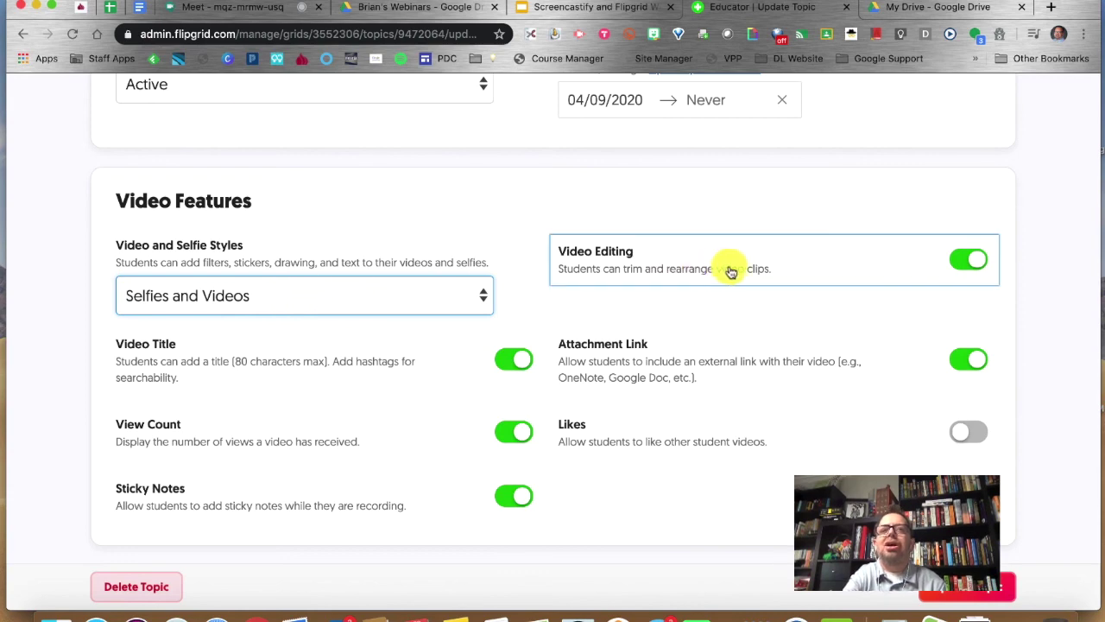
scroll(733, 271, down, 5)
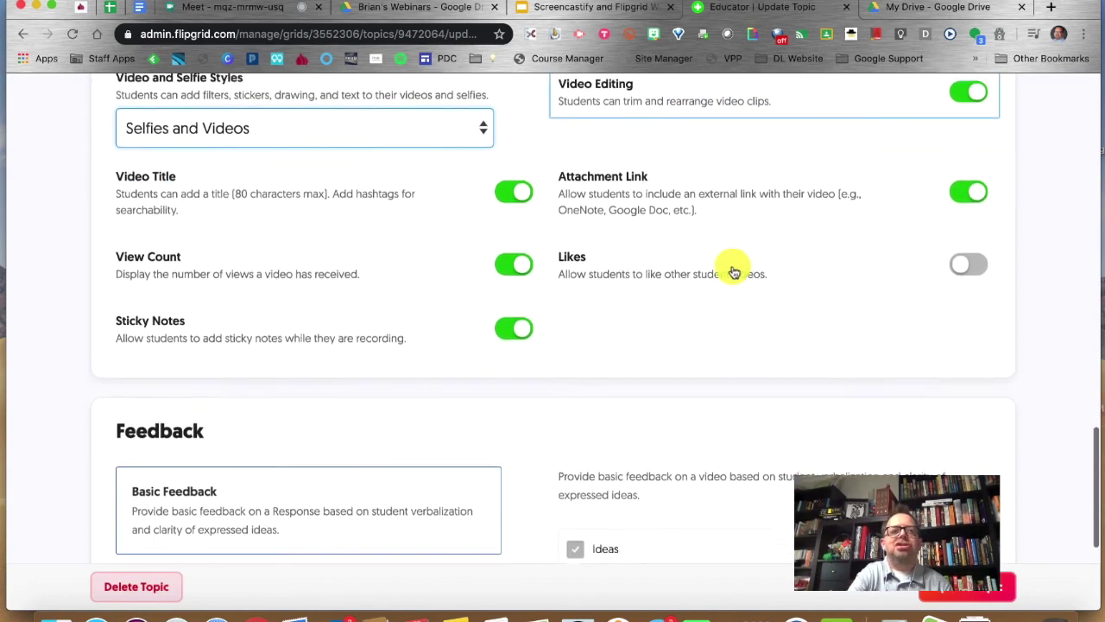
scroll(733, 269, down, 2)
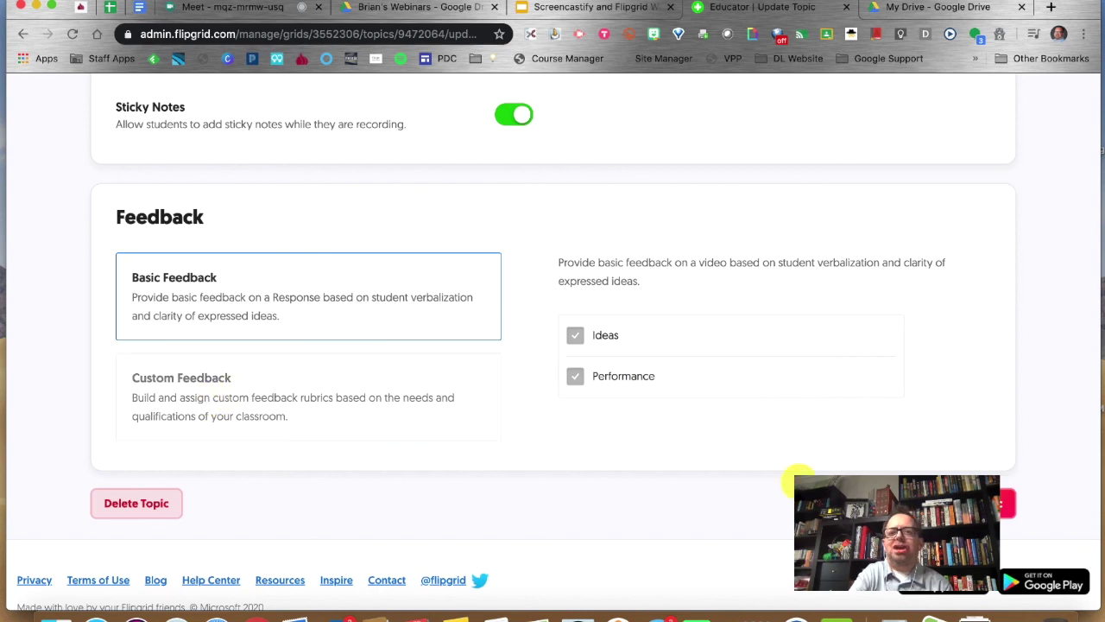
Save the topic edits with Update Topic
click(1006, 509)
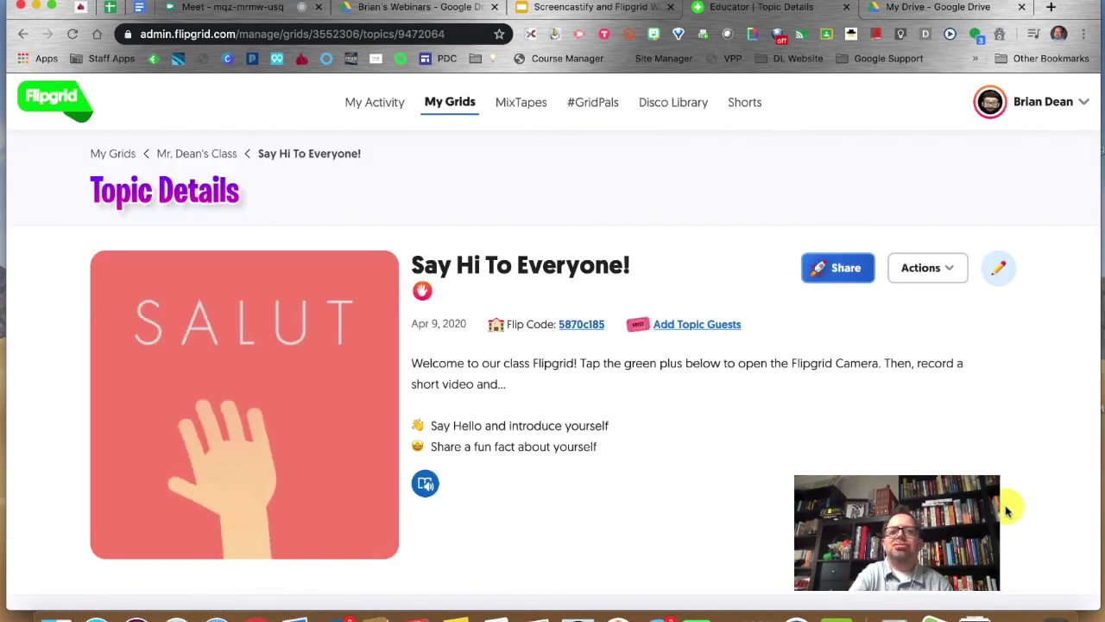
scroll(1006, 509, down, 4)
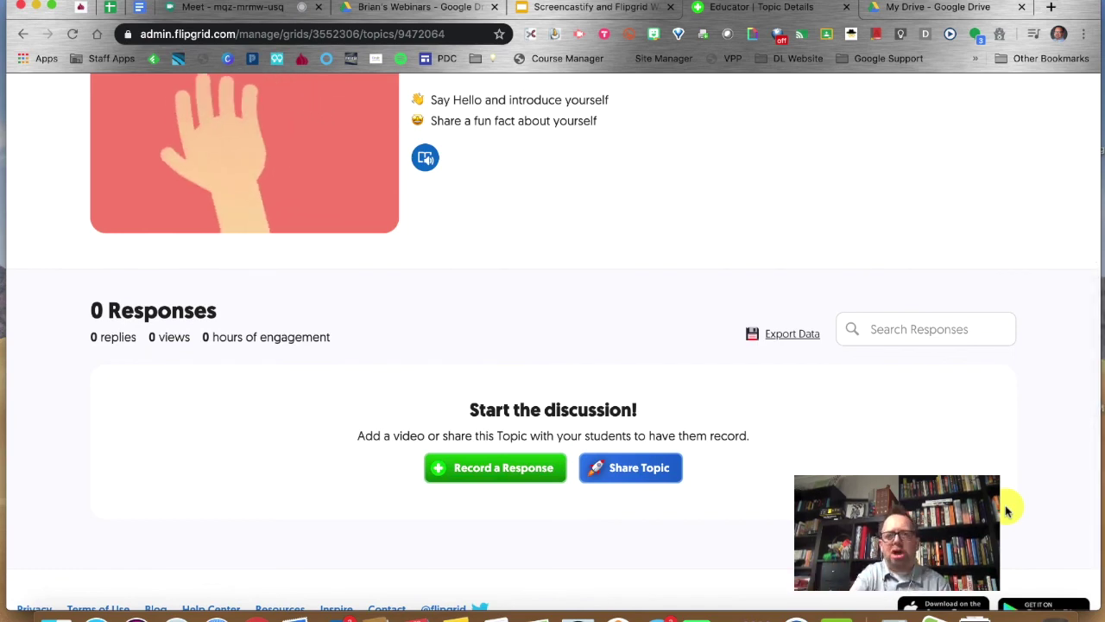
scroll(1006, 509, up, 3)
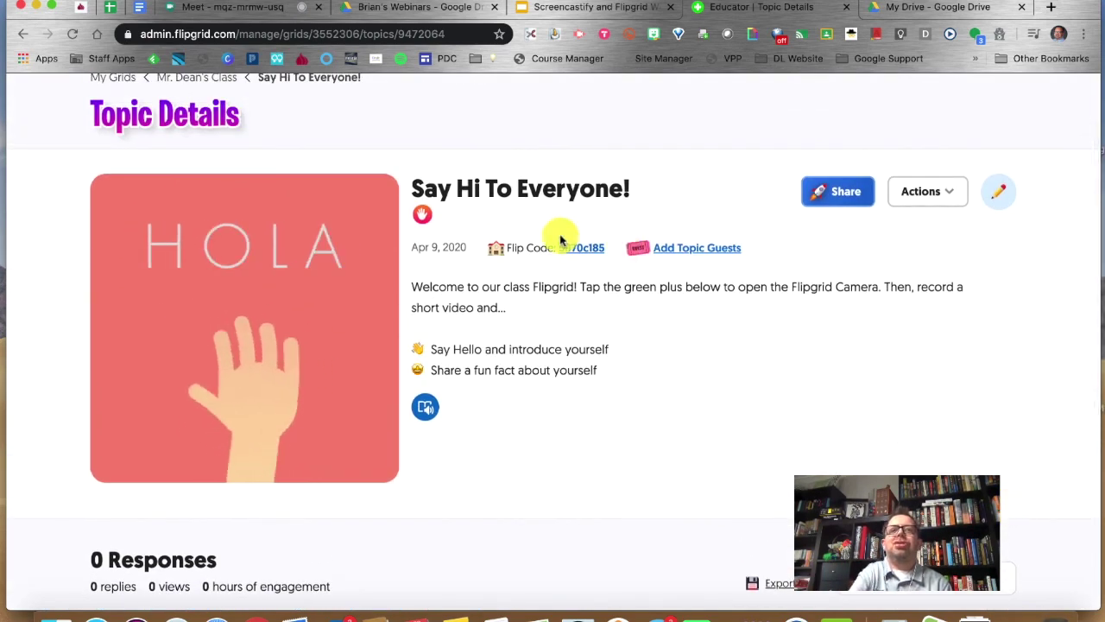
Copy the Say Hi To Everyone! share link and start recording a response
click(831, 192)
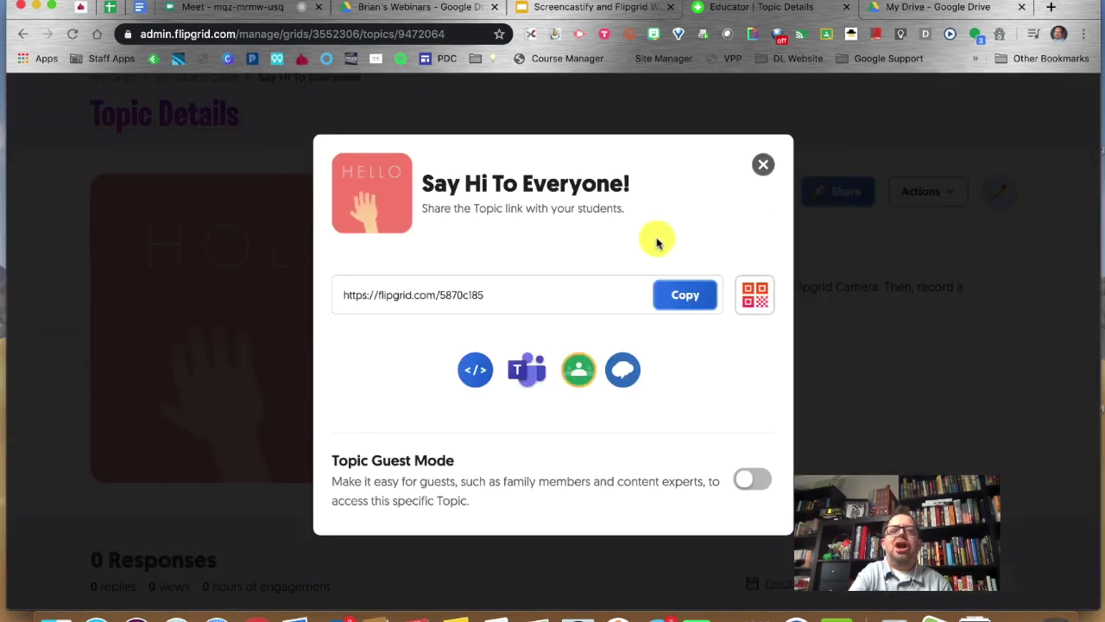
click(686, 296)
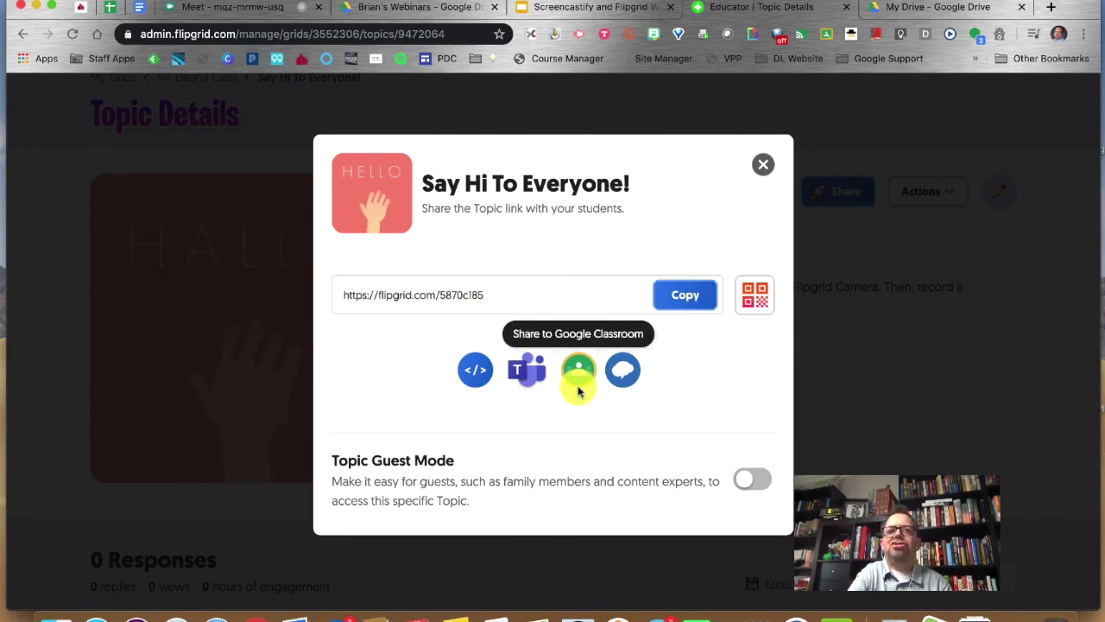
click(763, 165)
scroll(683, 353, down, 5)
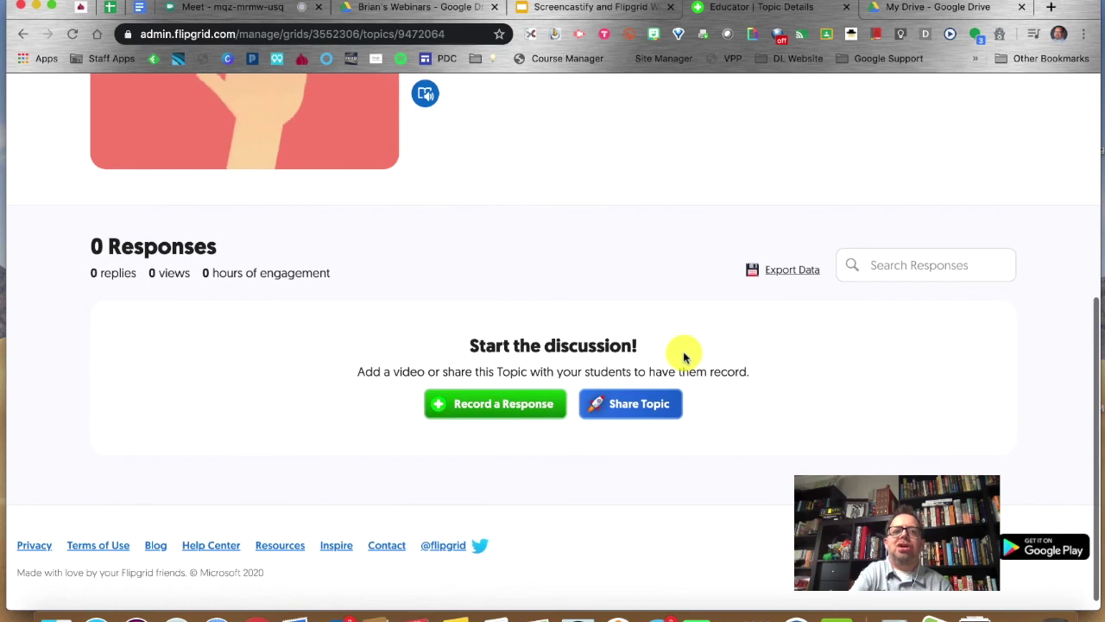
click(456, 404)
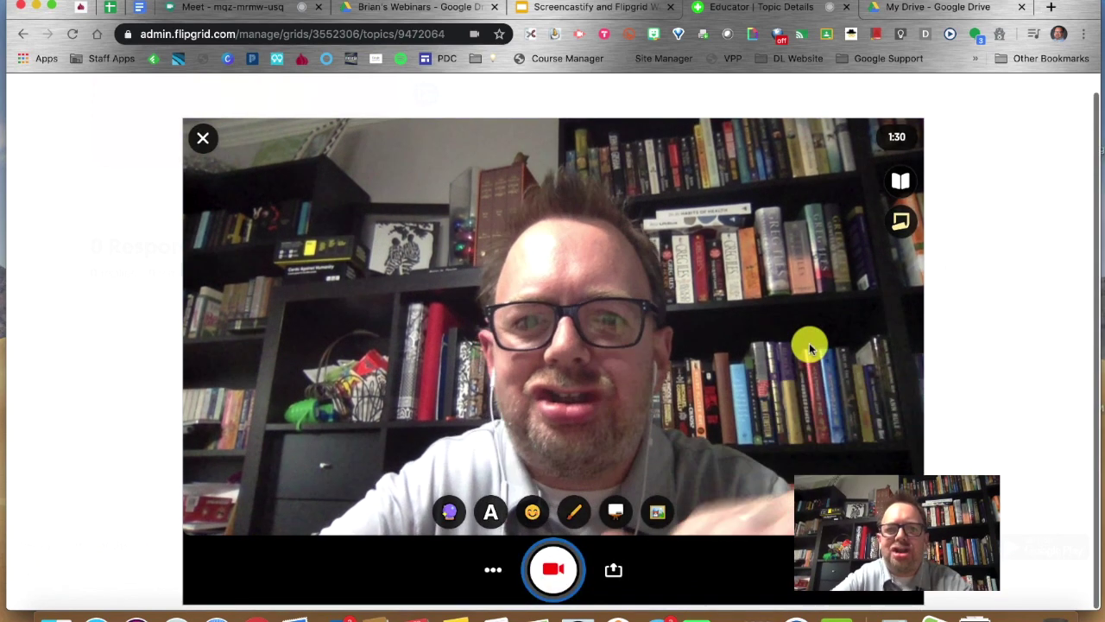
Add a top hat sticker from hats and accessories, placing it on the head and resizing it to fit
click(527, 512)
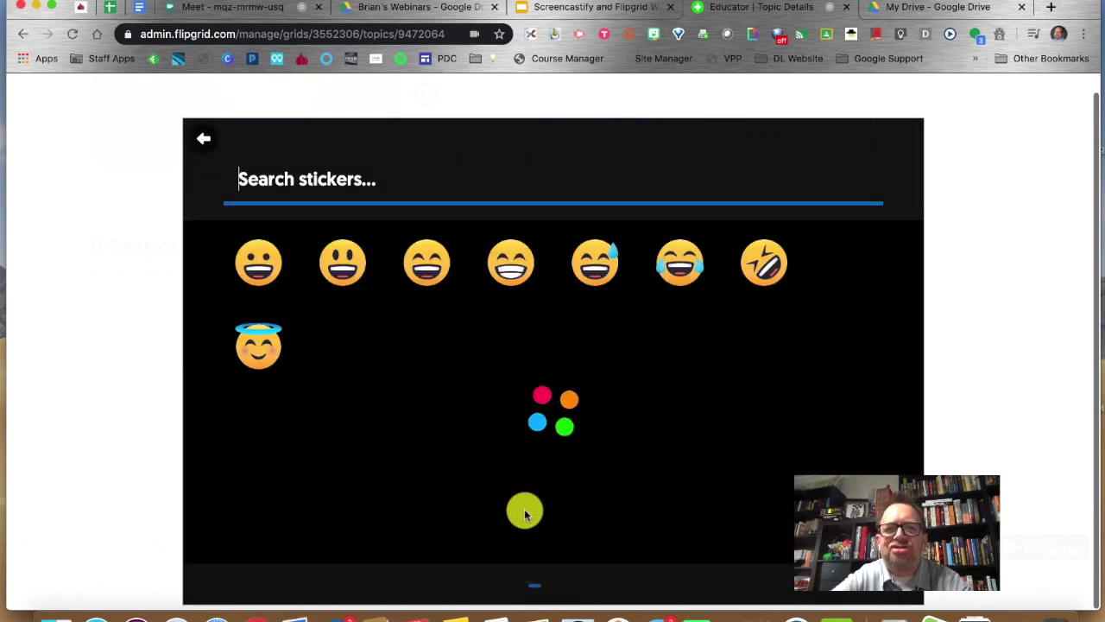
click(544, 567)
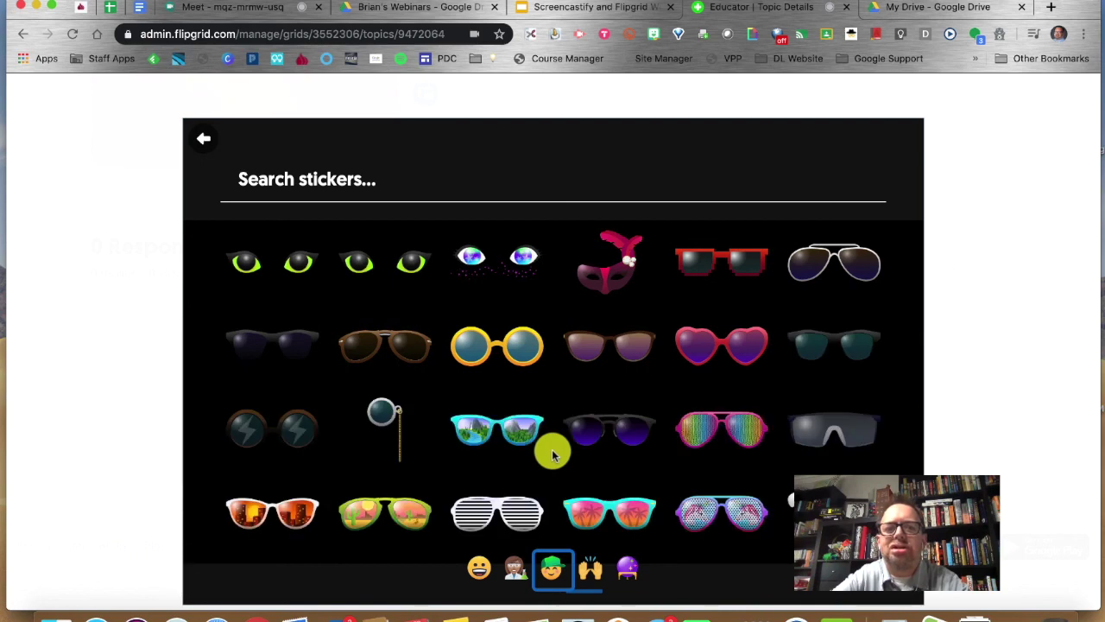
scroll(553, 455, down, 10)
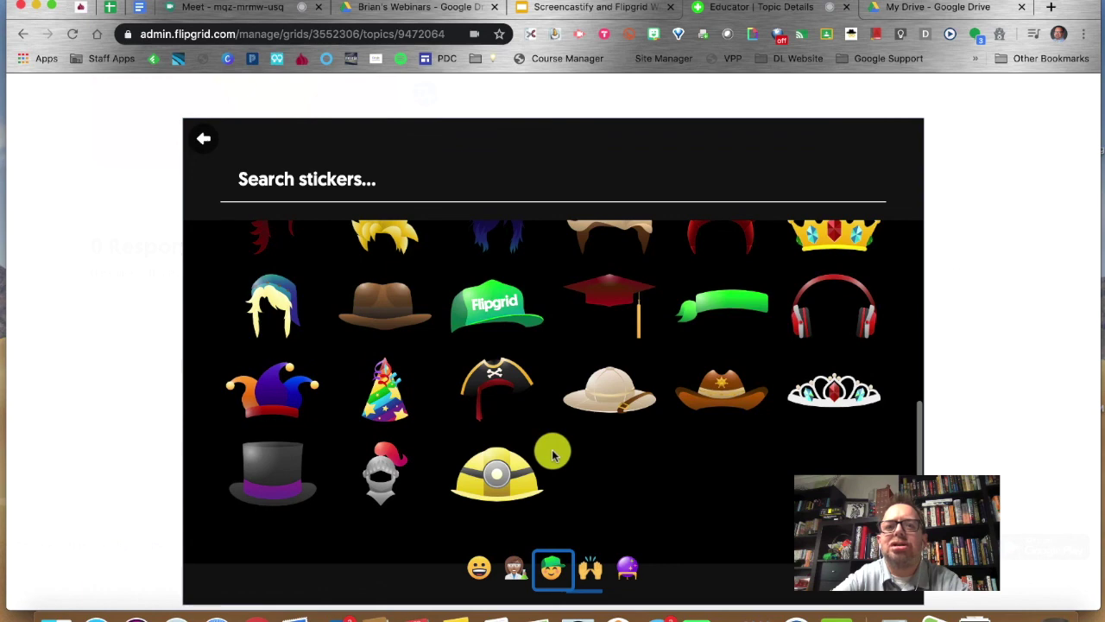
scroll(505, 361, up, 1)
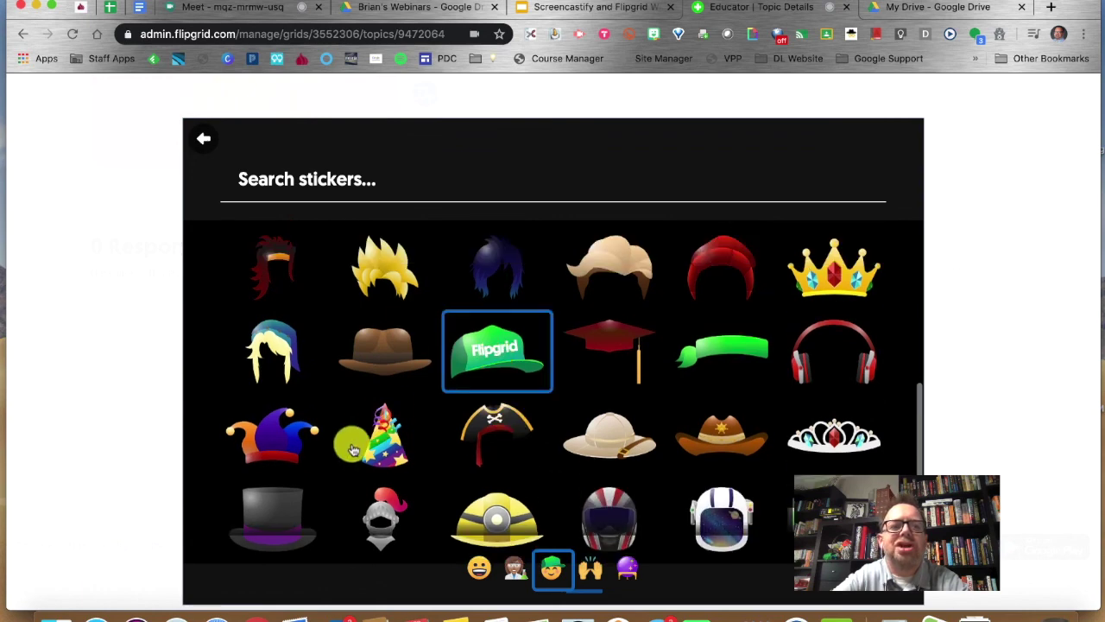
click(270, 513)
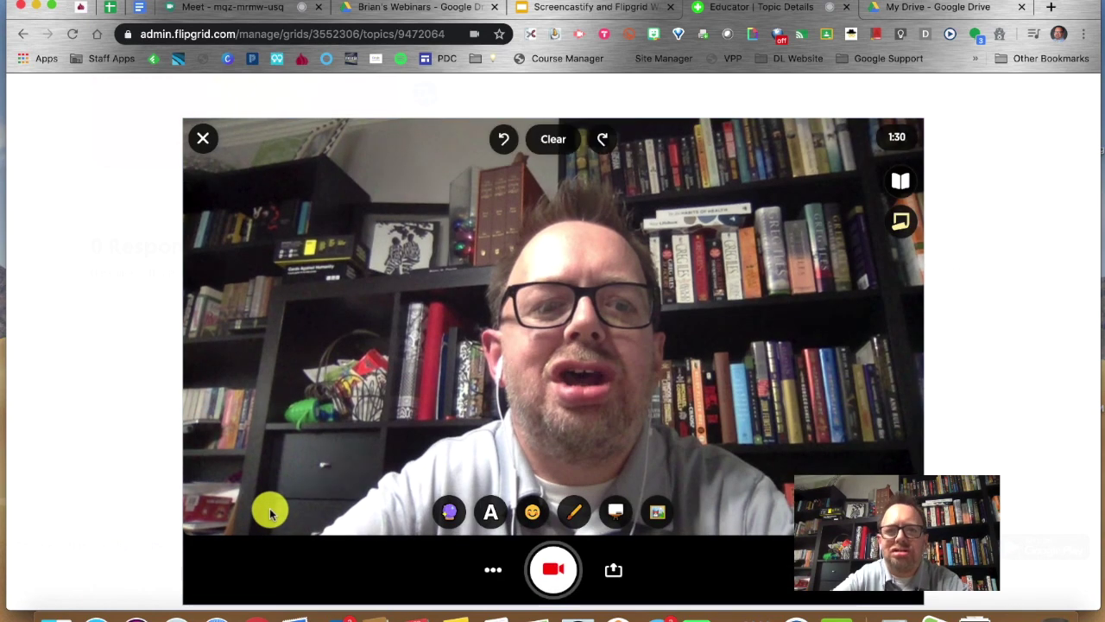
drag(589, 285, 613, 155)
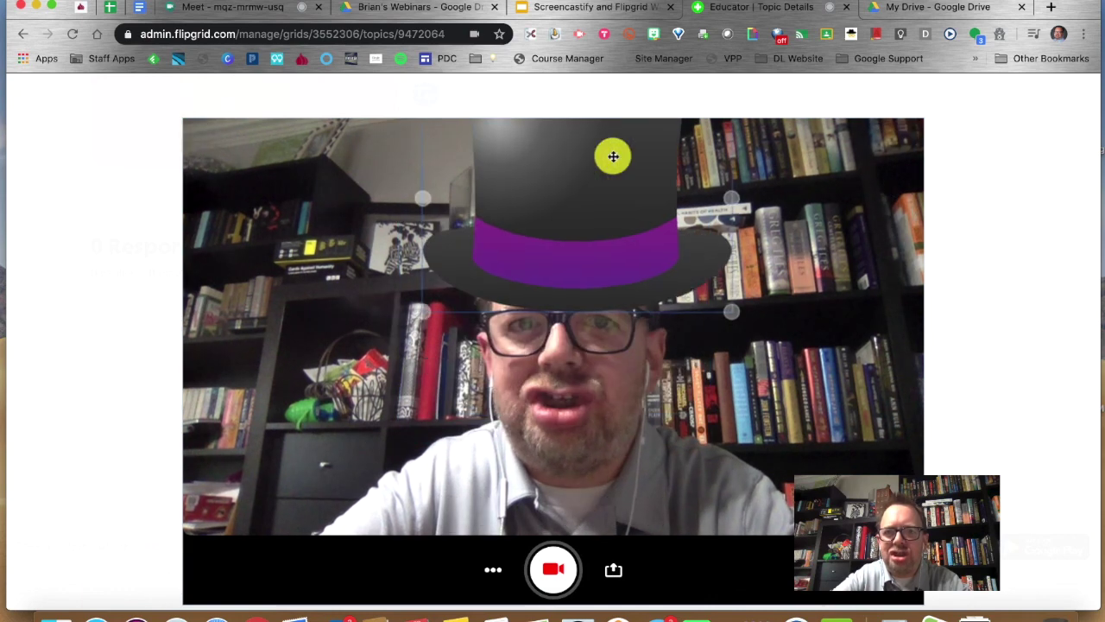
drag(723, 293, 632, 273)
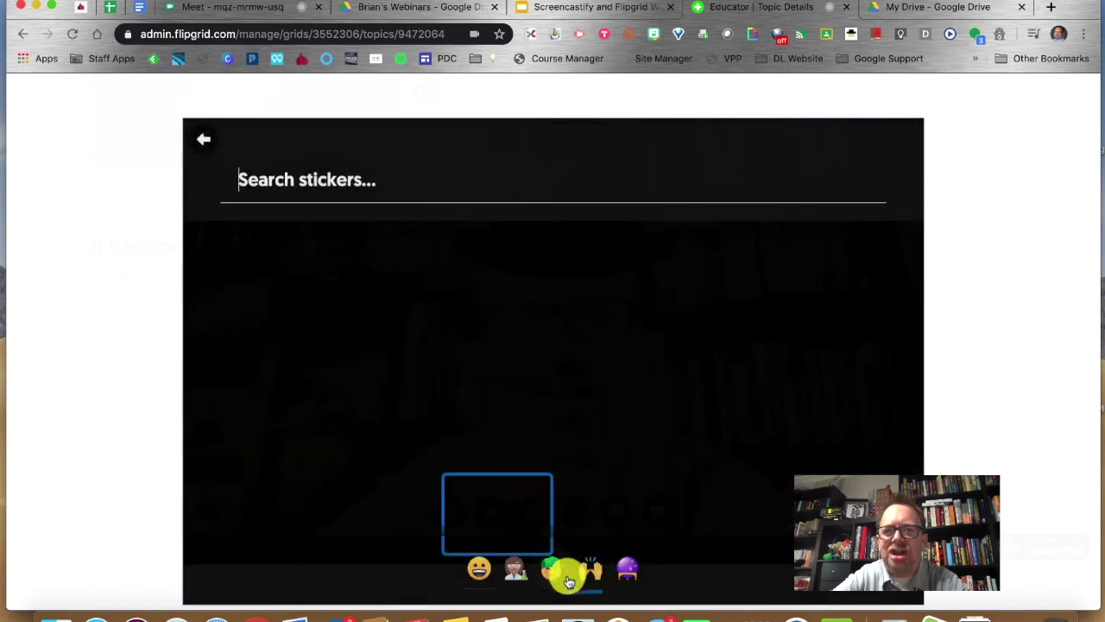
Add aviator sunglasses and nudge them slightly right over the eyes
click(568, 575)
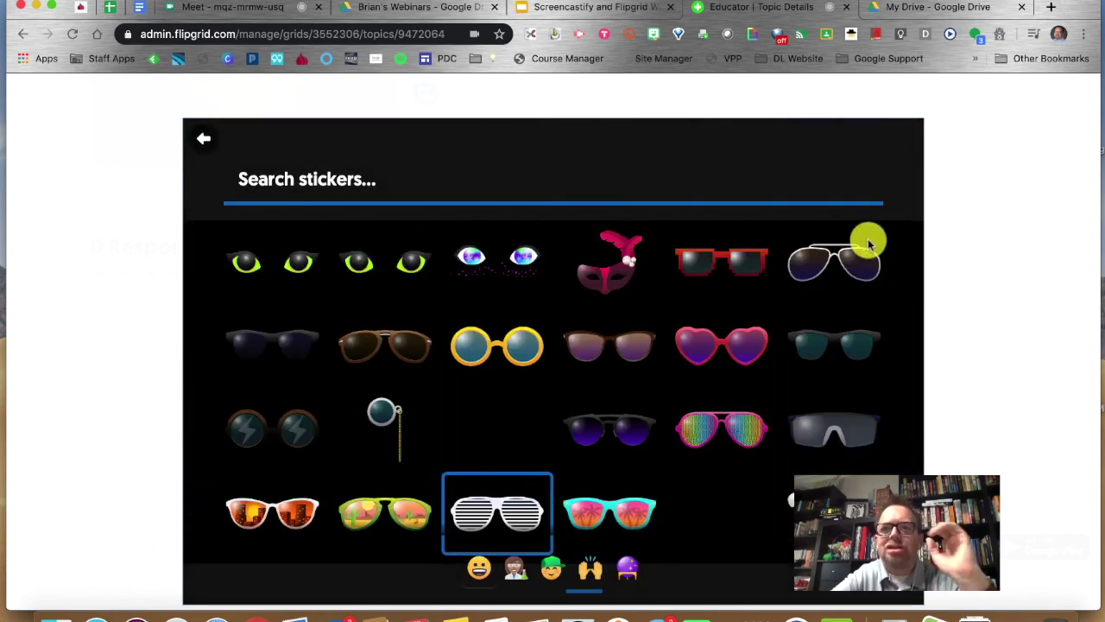
click(834, 259)
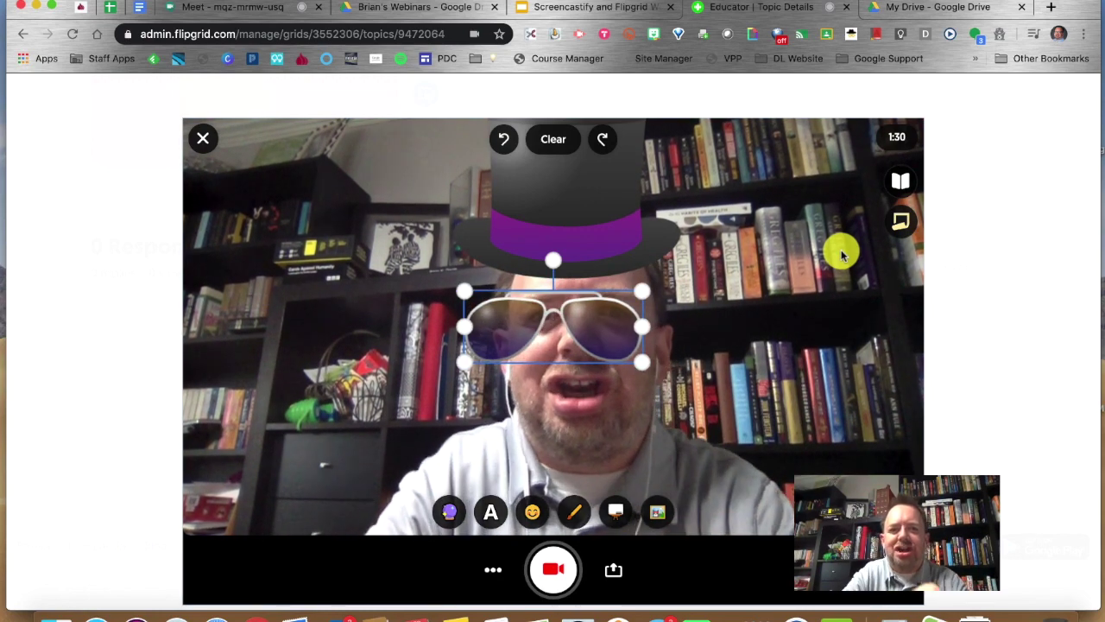
drag(592, 321, 623, 312)
Record and review a webcam clip wearing the stickers, then return to the camera for more footage
key(space)
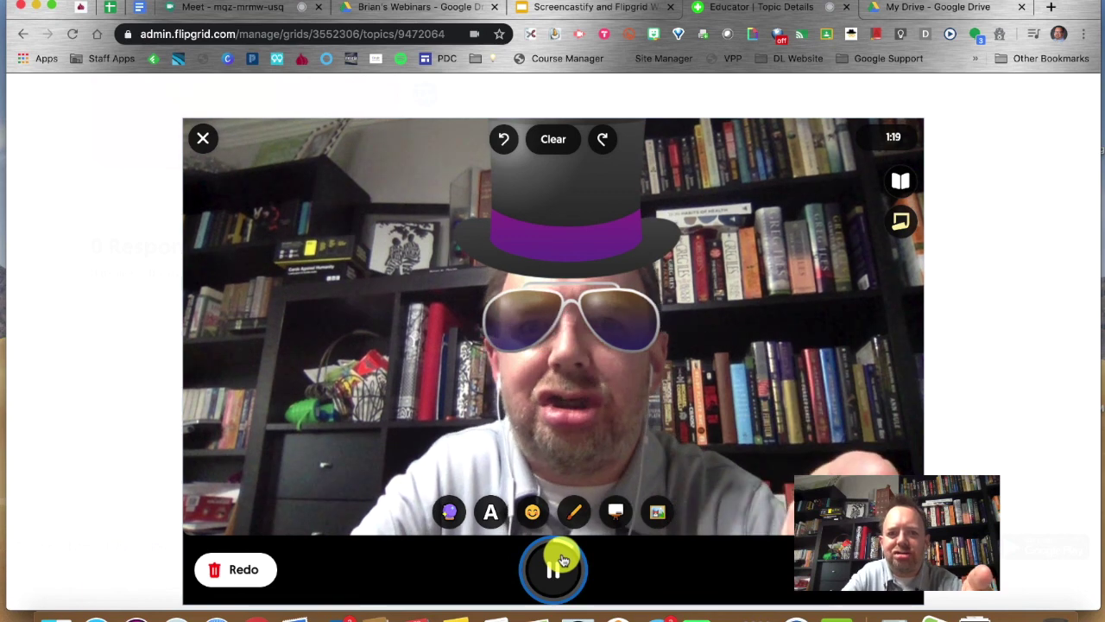
click(560, 566)
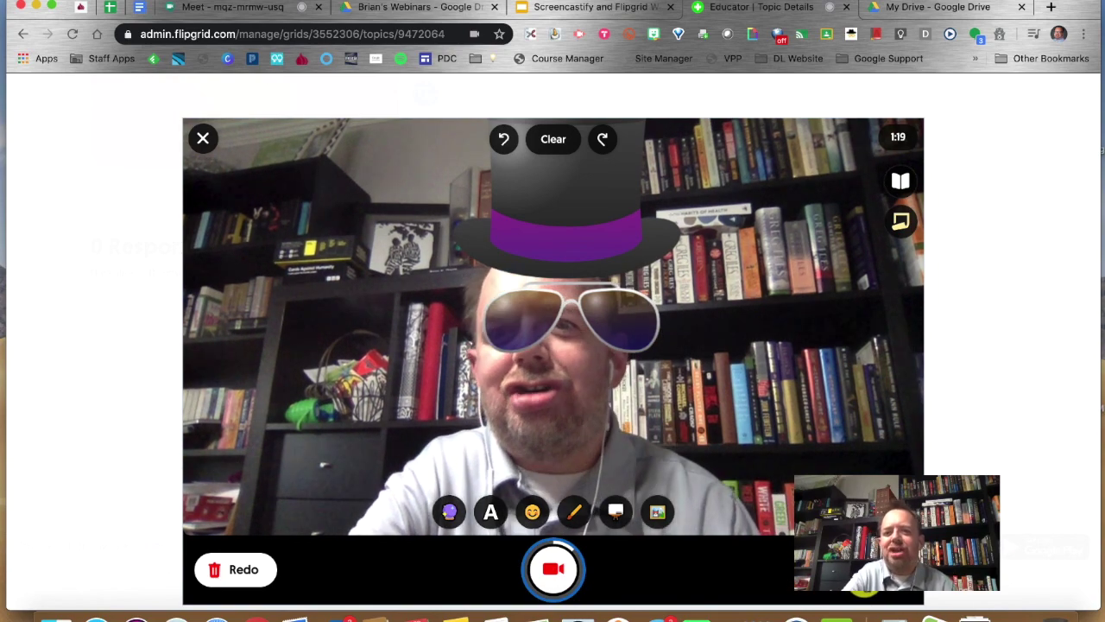
click(863, 583)
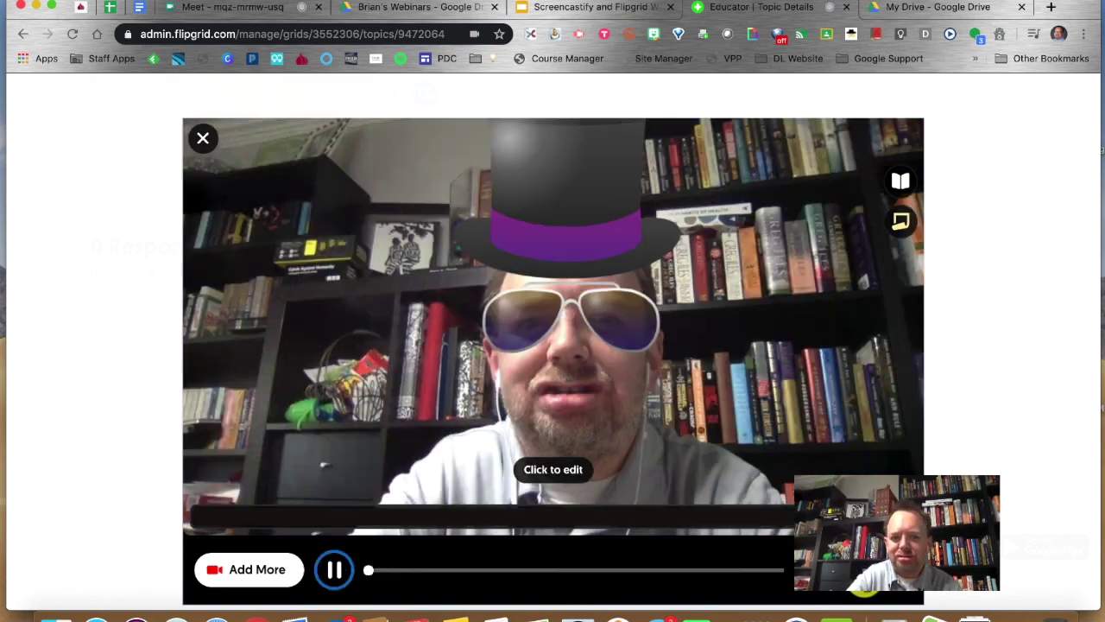
click(337, 570)
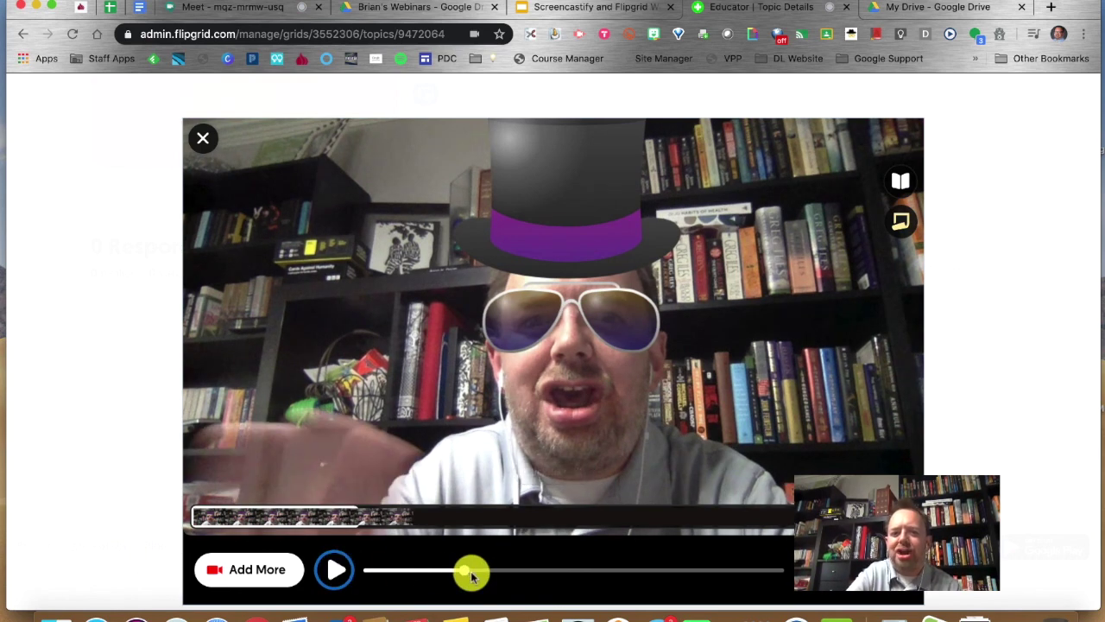
click(243, 578)
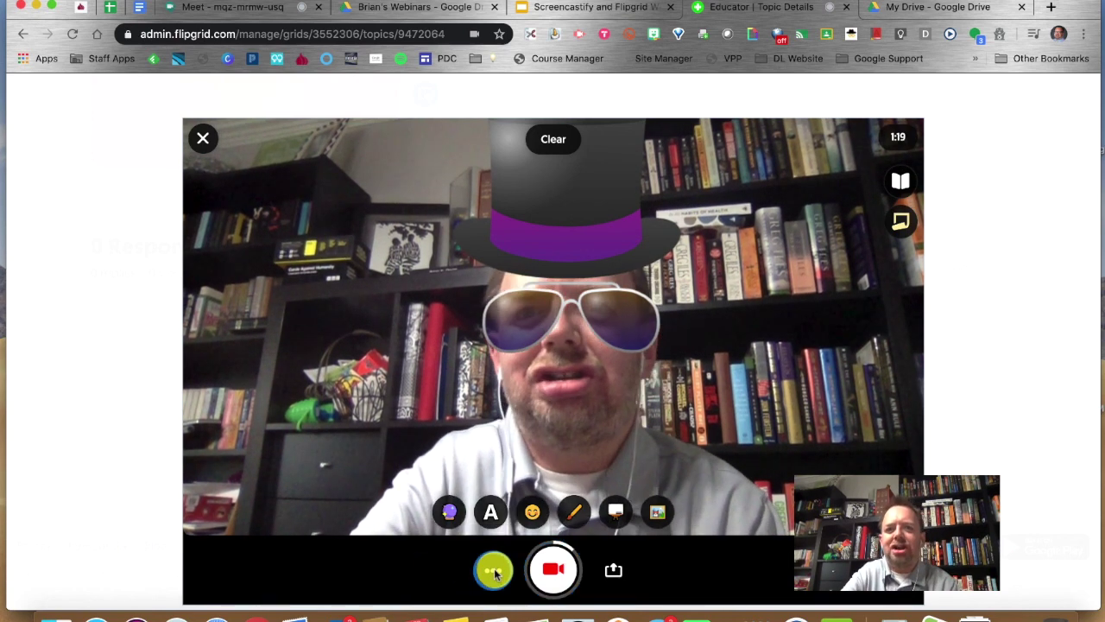
Start a Screen Recording (Beta) of the entire screen, capturing the Google Slides presentation
click(495, 572)
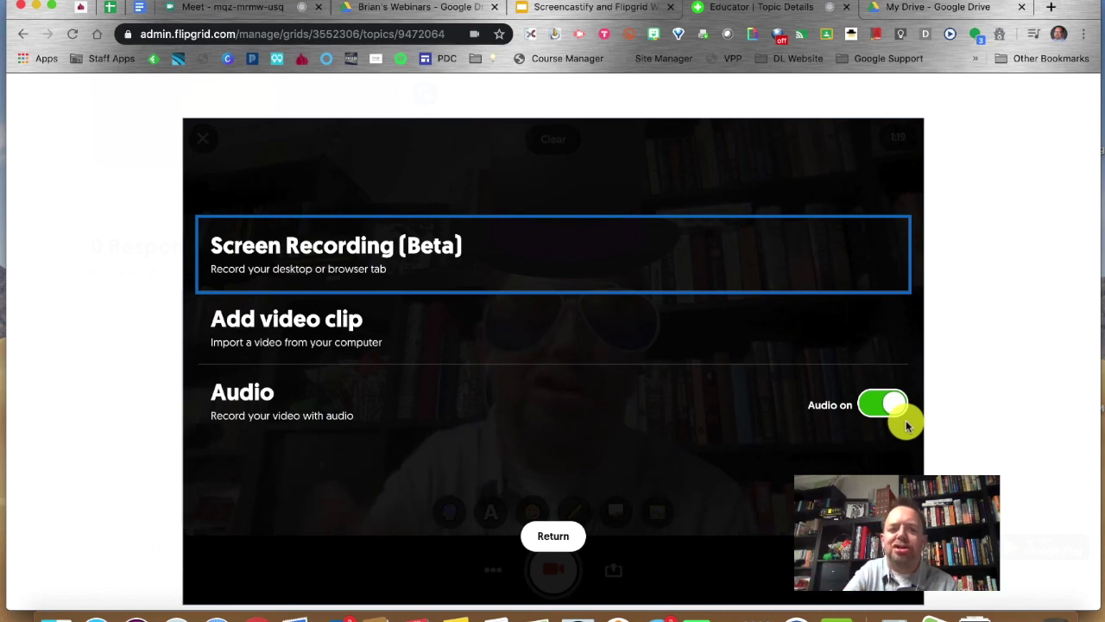
key(Return)
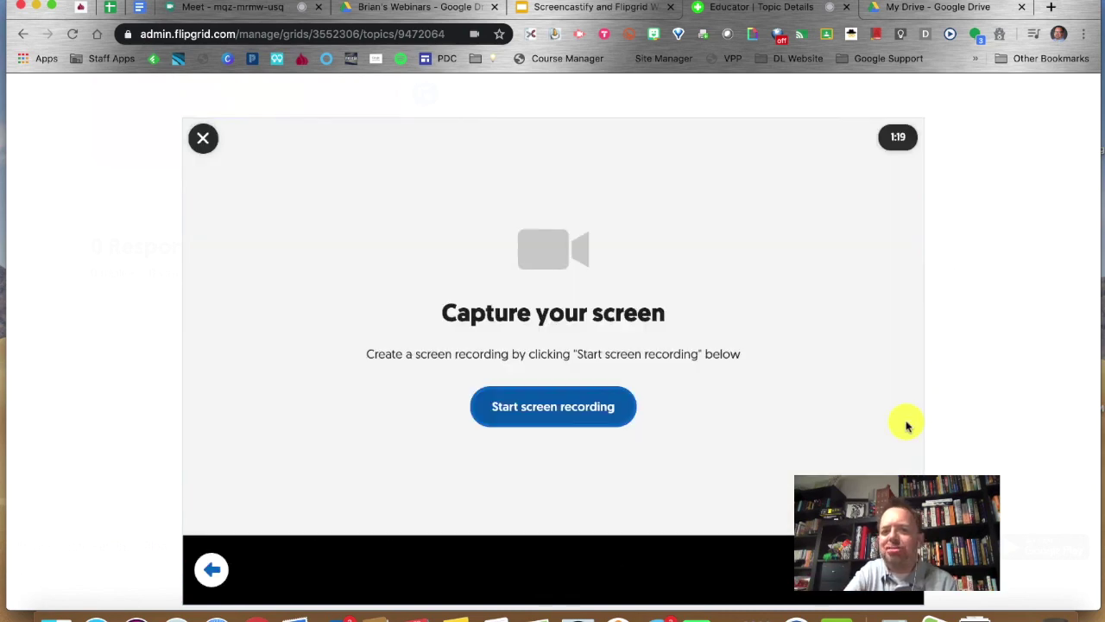
key(Return)
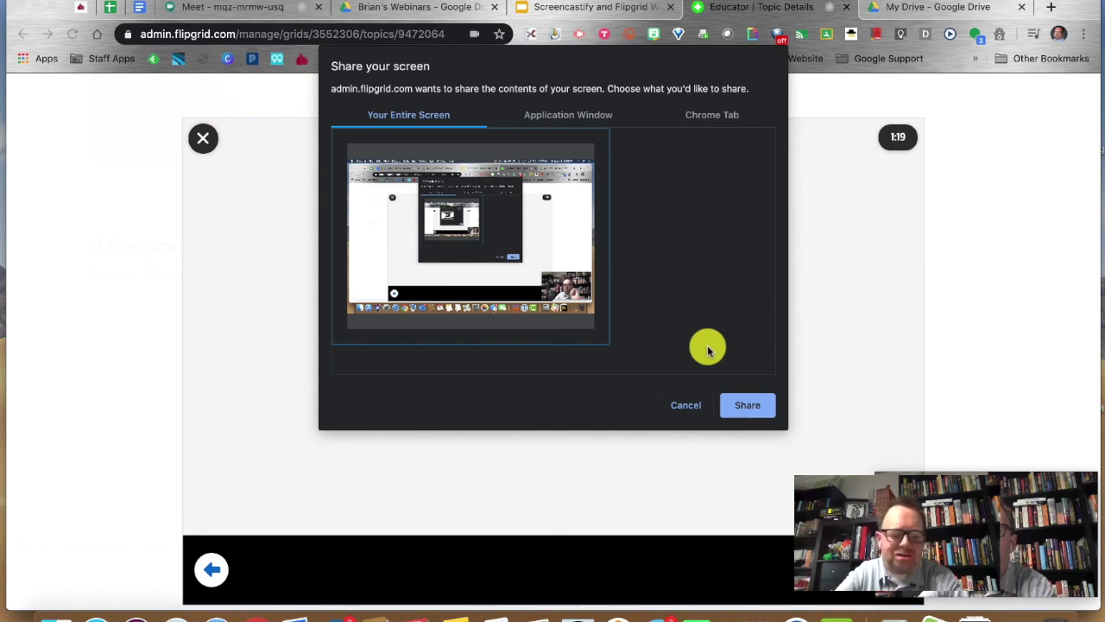
key(Return)
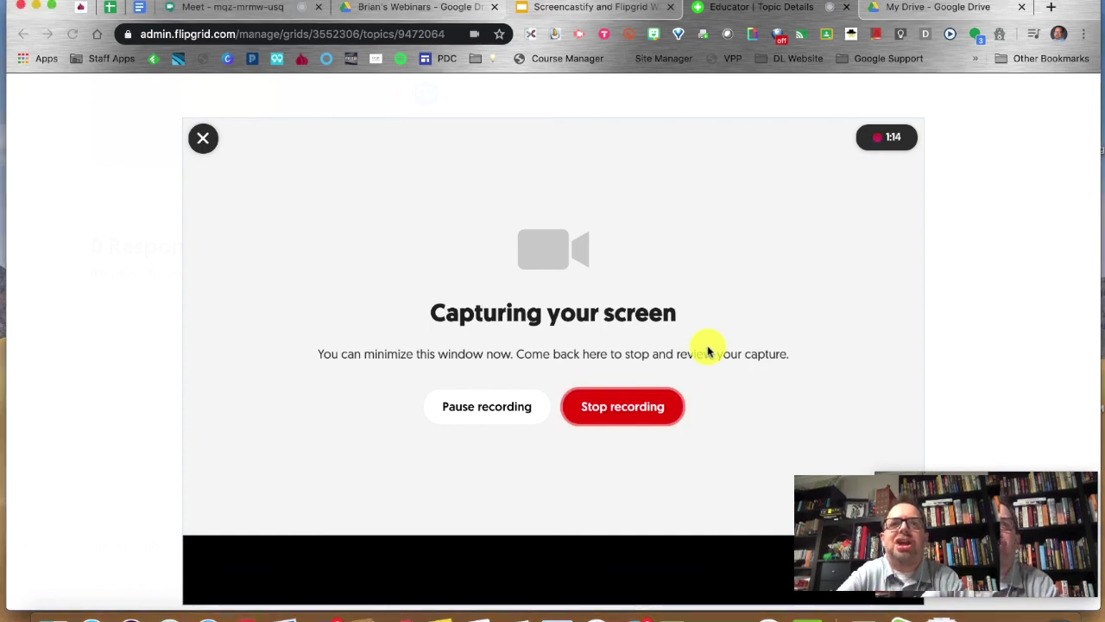
click(563, 10)
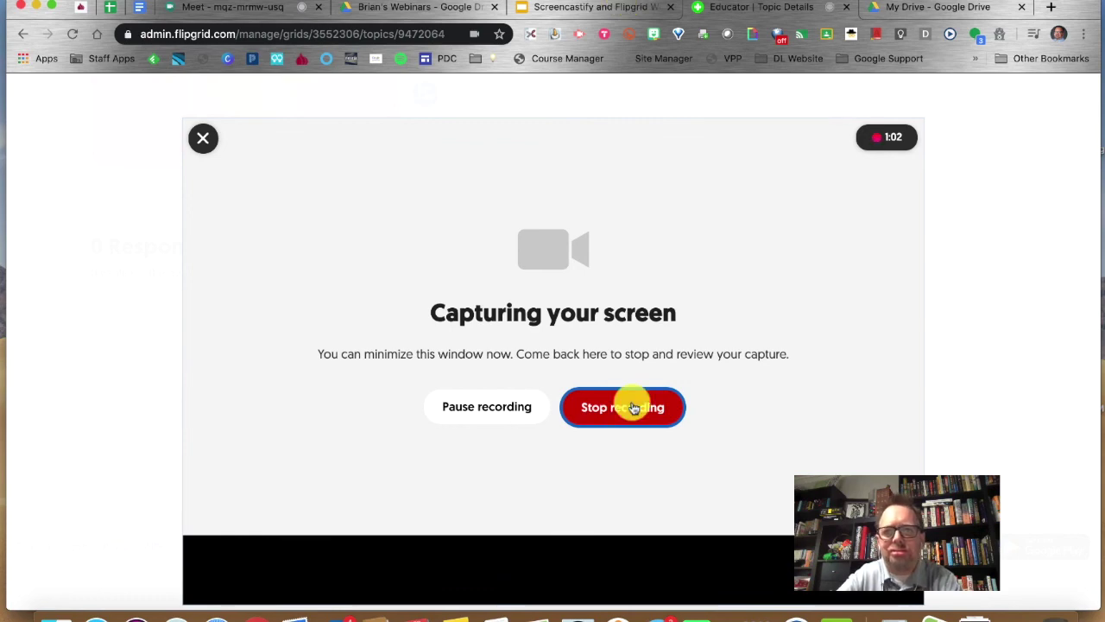
Stop the screen recording and preview the first clip in the review
click(633, 407)
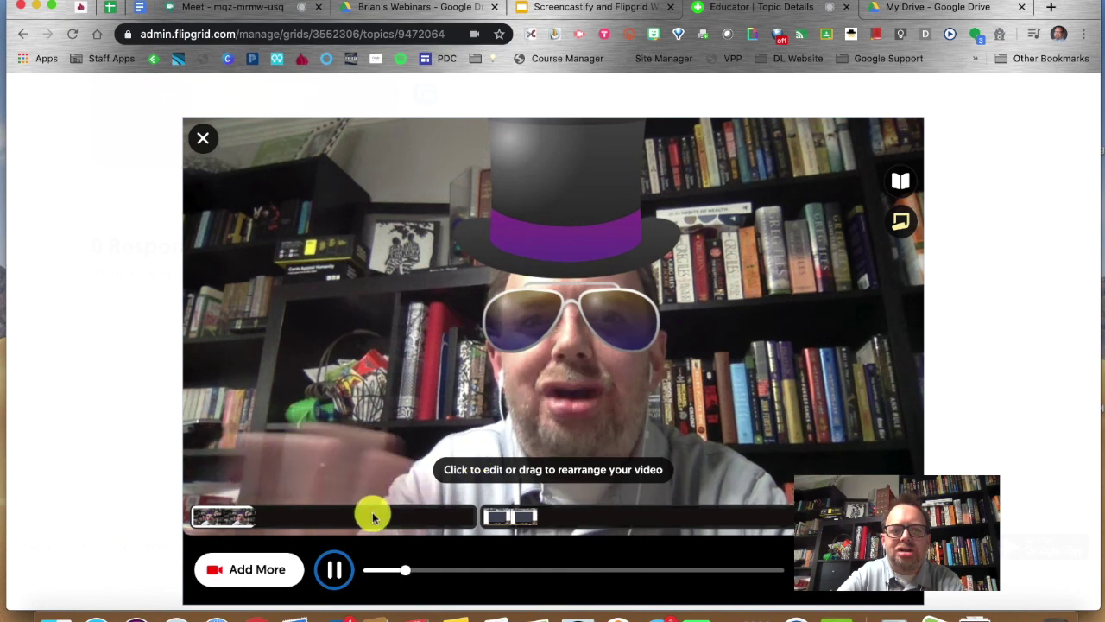
click(346, 574)
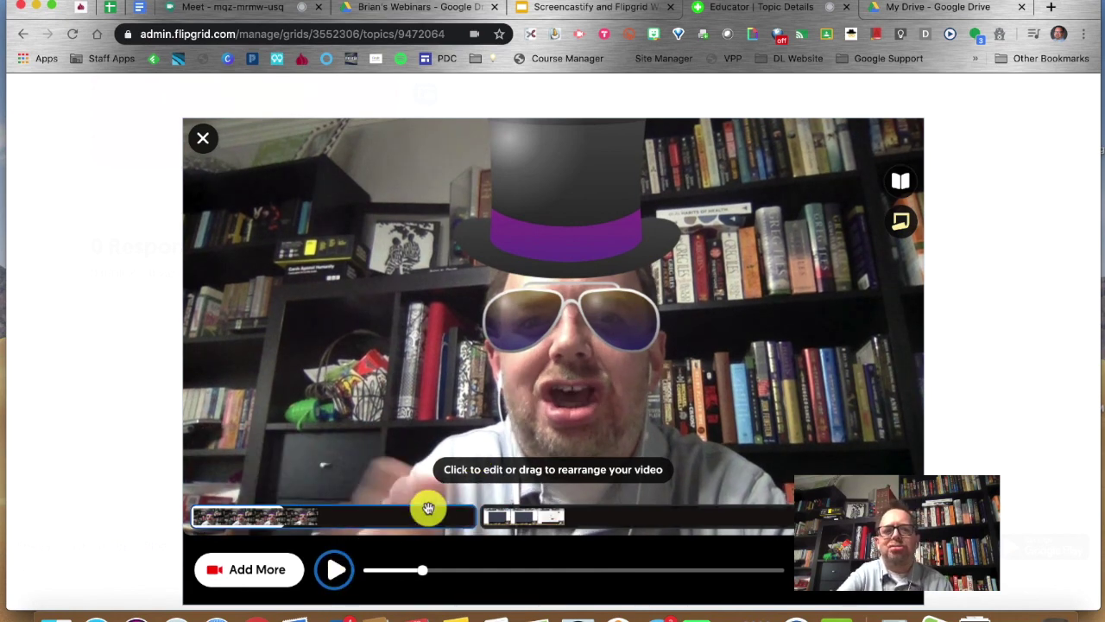
click(429, 512)
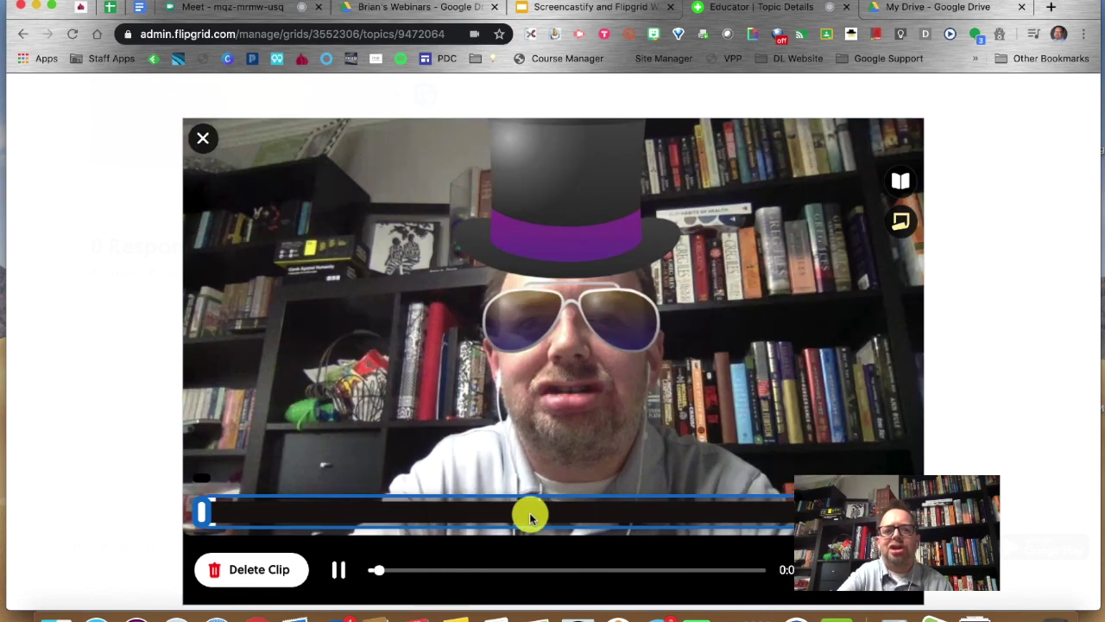
click(337, 570)
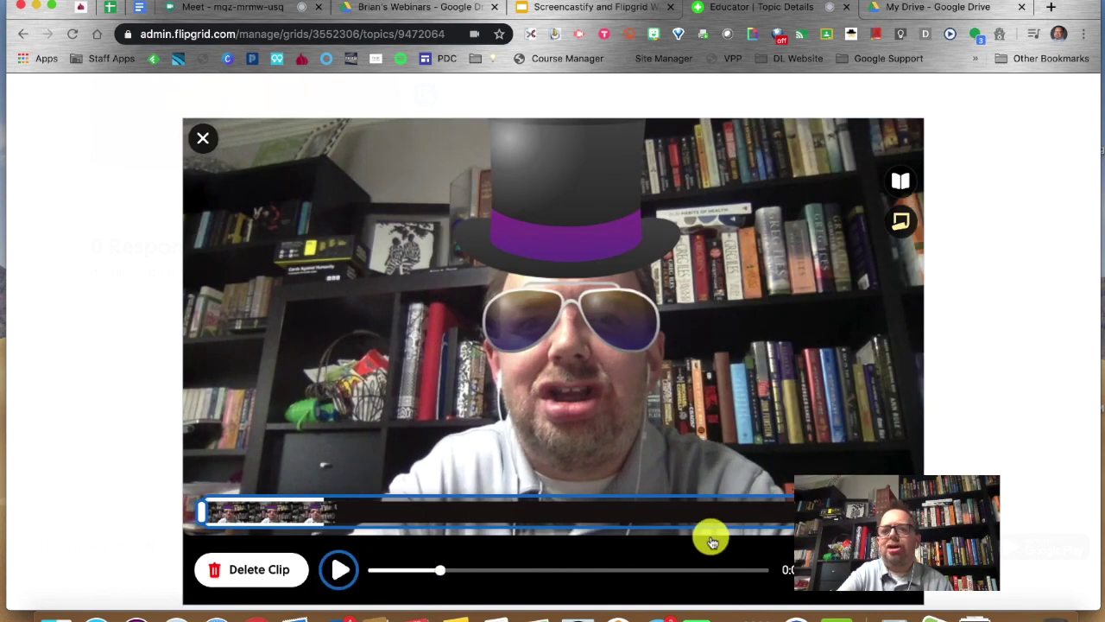
click(337, 570)
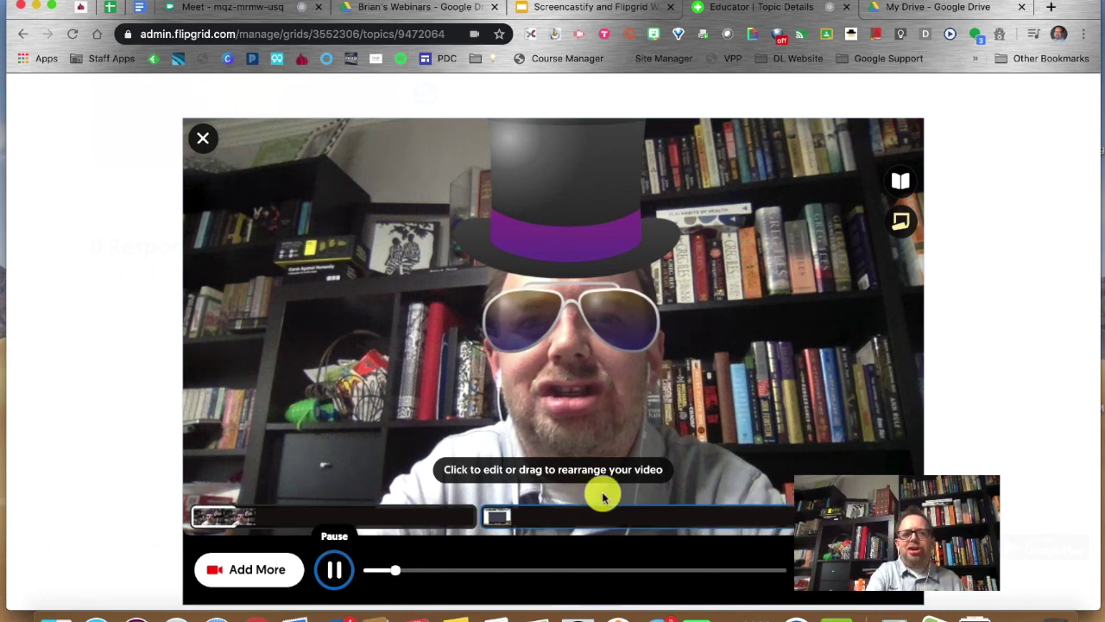
Reorder the timeline so the sticker webcam clip comes first and the screen recording second
key(space)
click(549, 516)
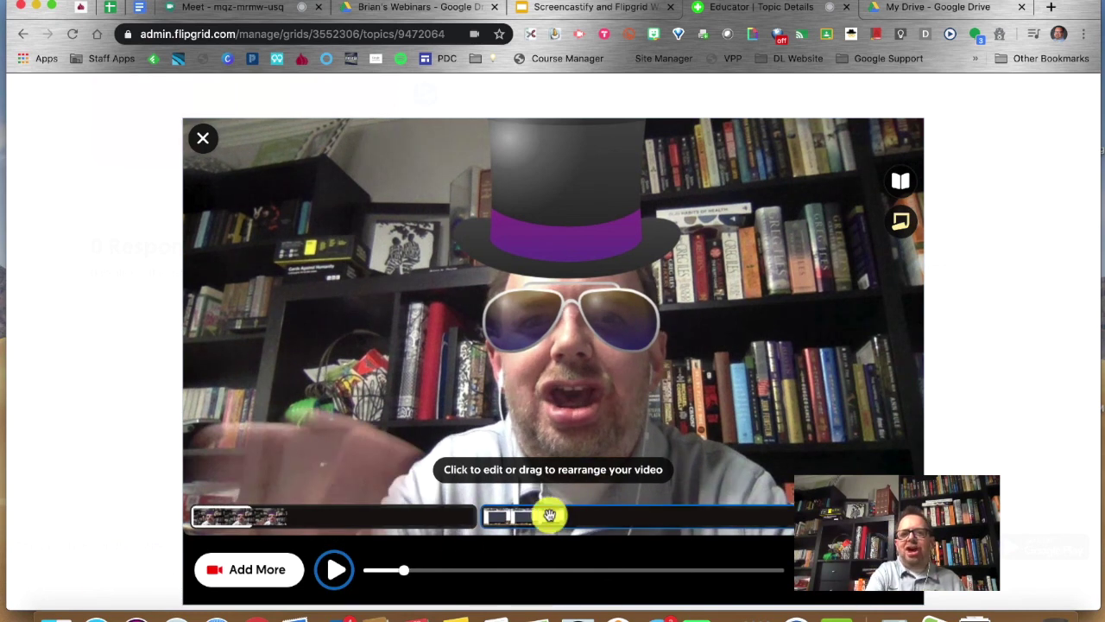
drag(549, 515, 256, 523)
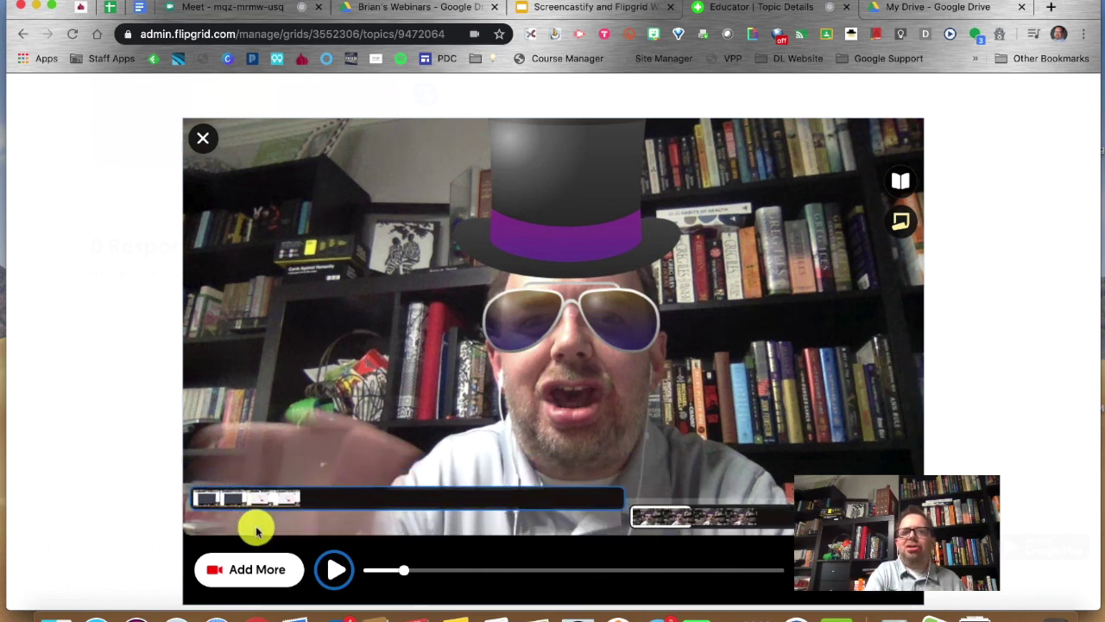
key(space)
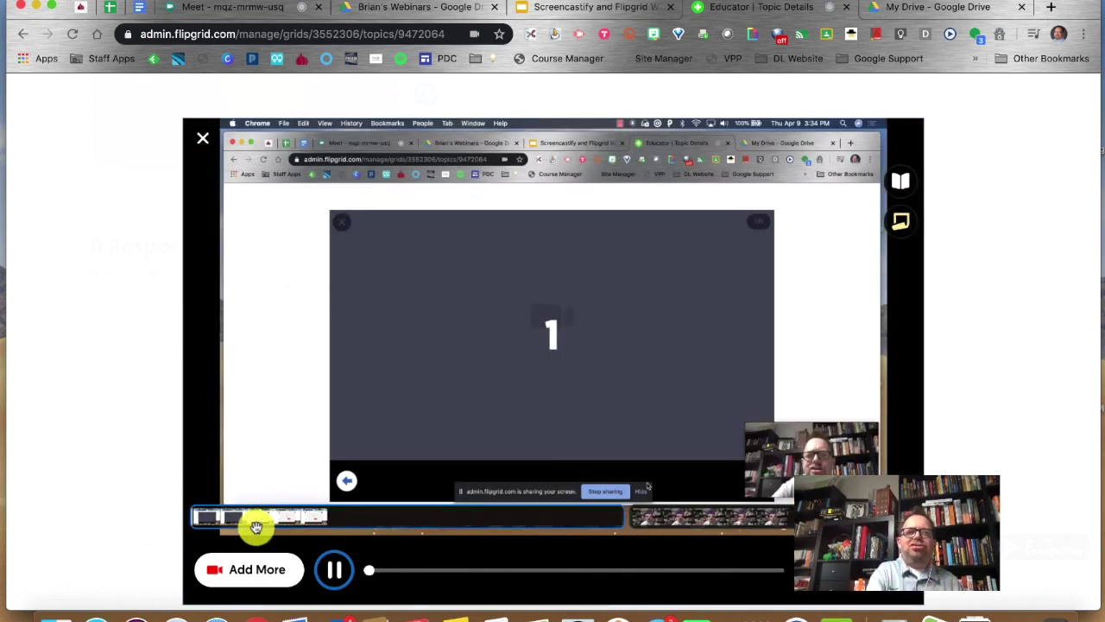
click(335, 565)
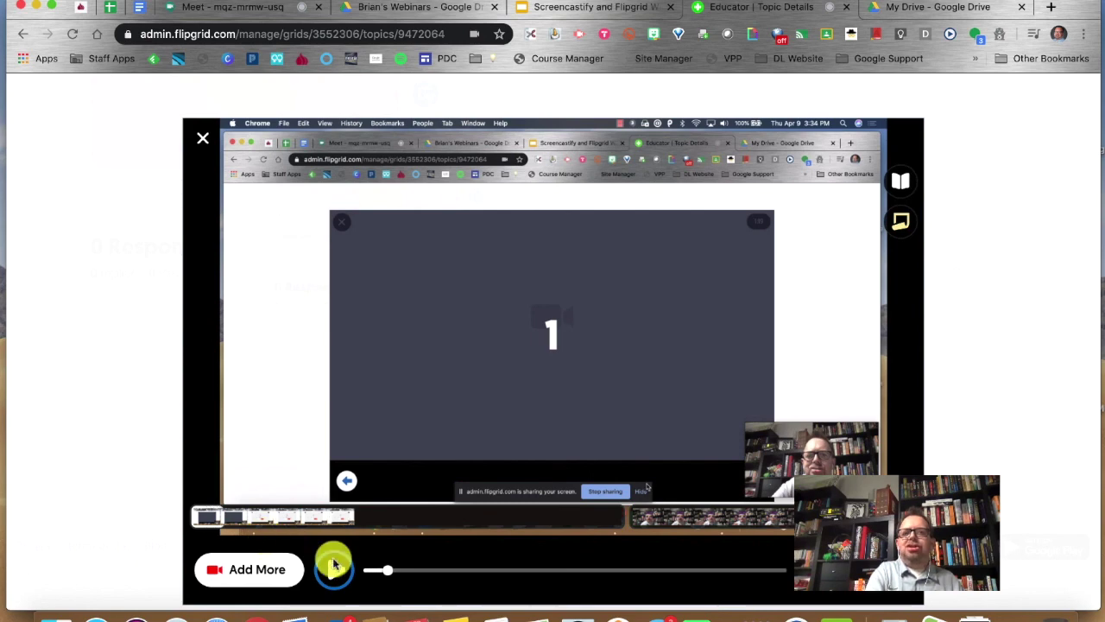
drag(503, 503, 272, 511)
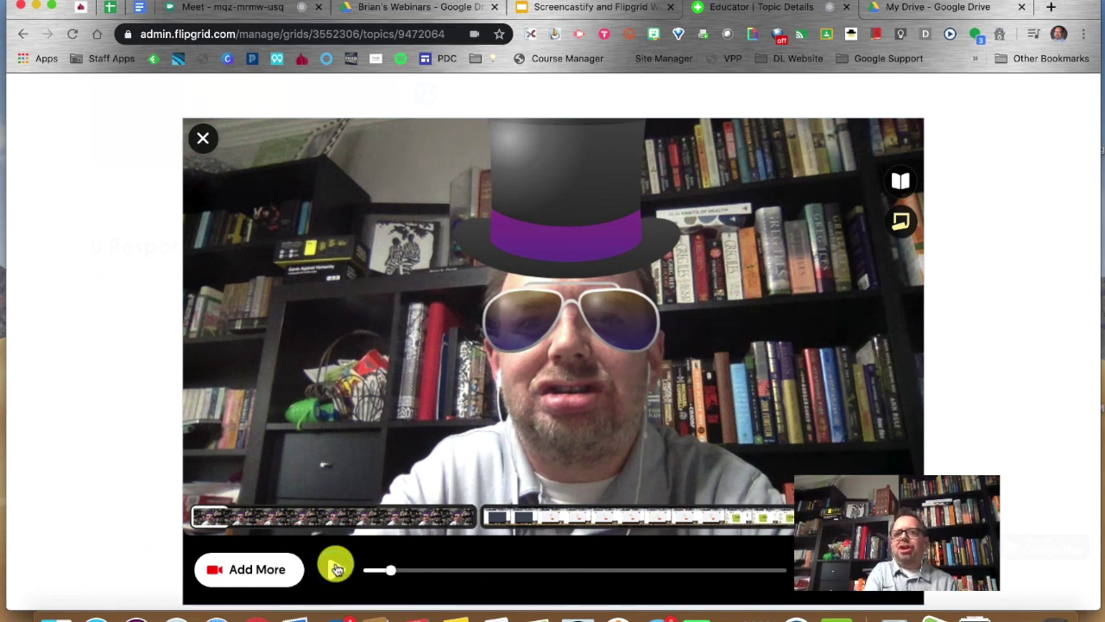
Take the submission selfie wearing the white shutter-shades sticker
click(893, 569)
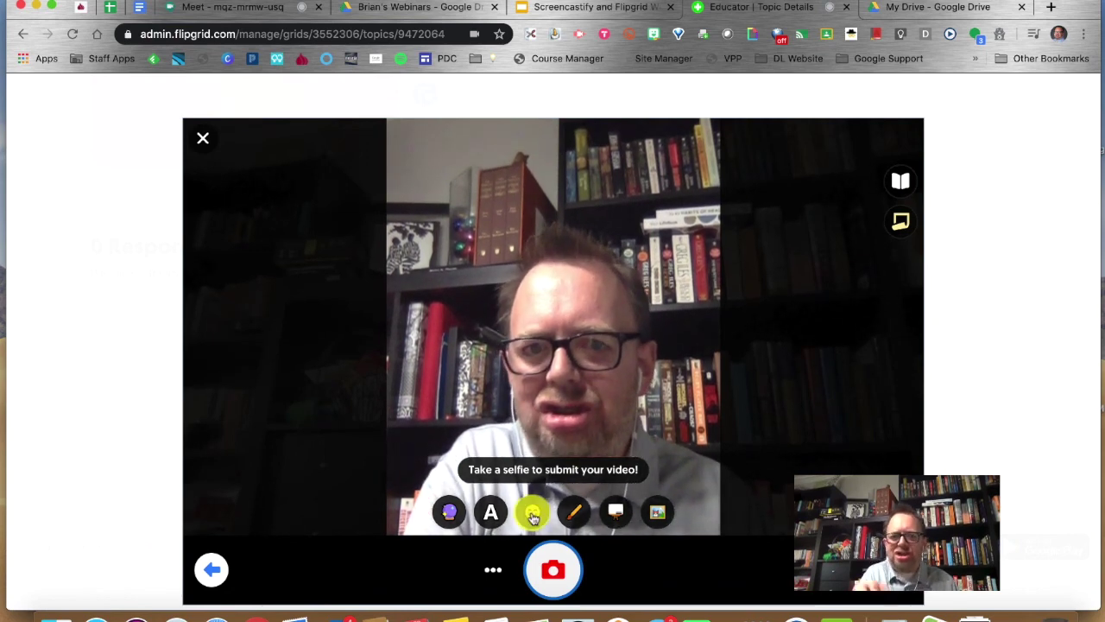
click(533, 514)
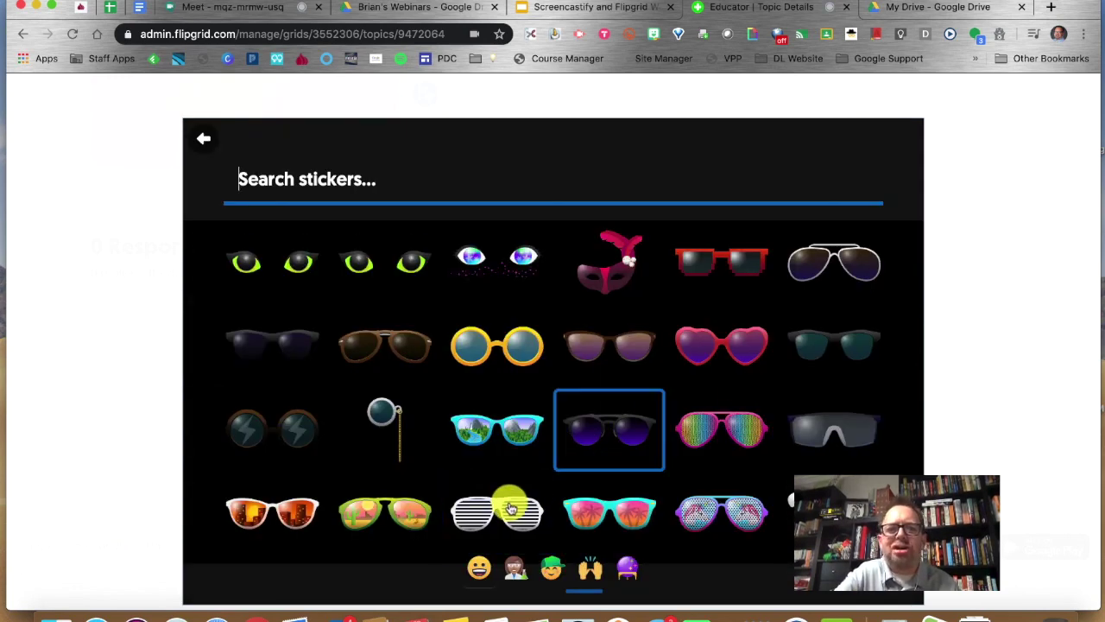
click(510, 508)
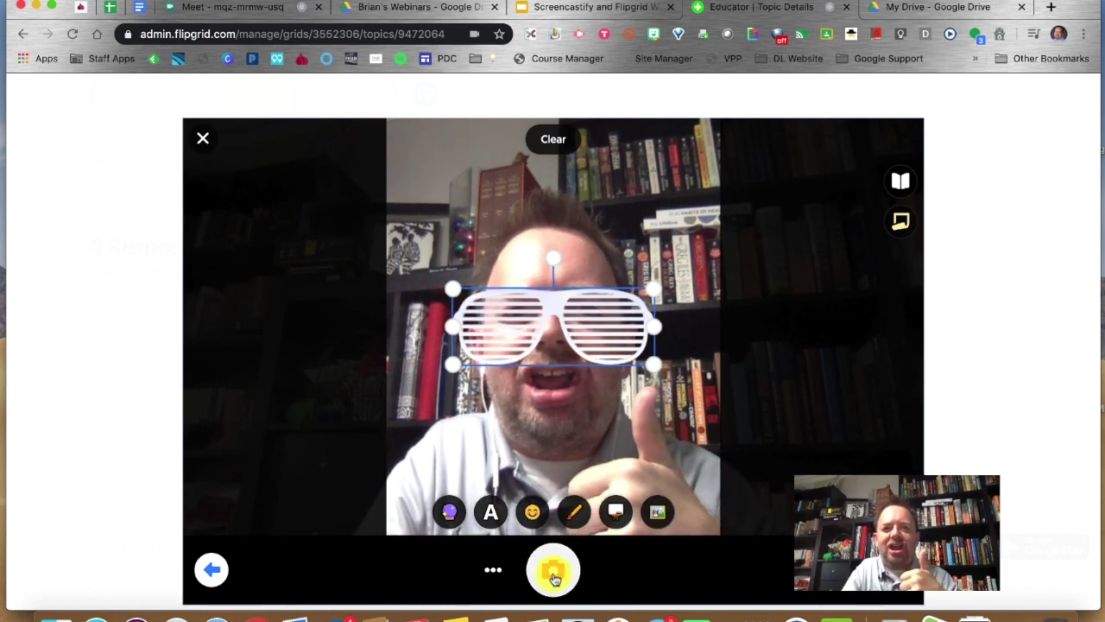
click(554, 574)
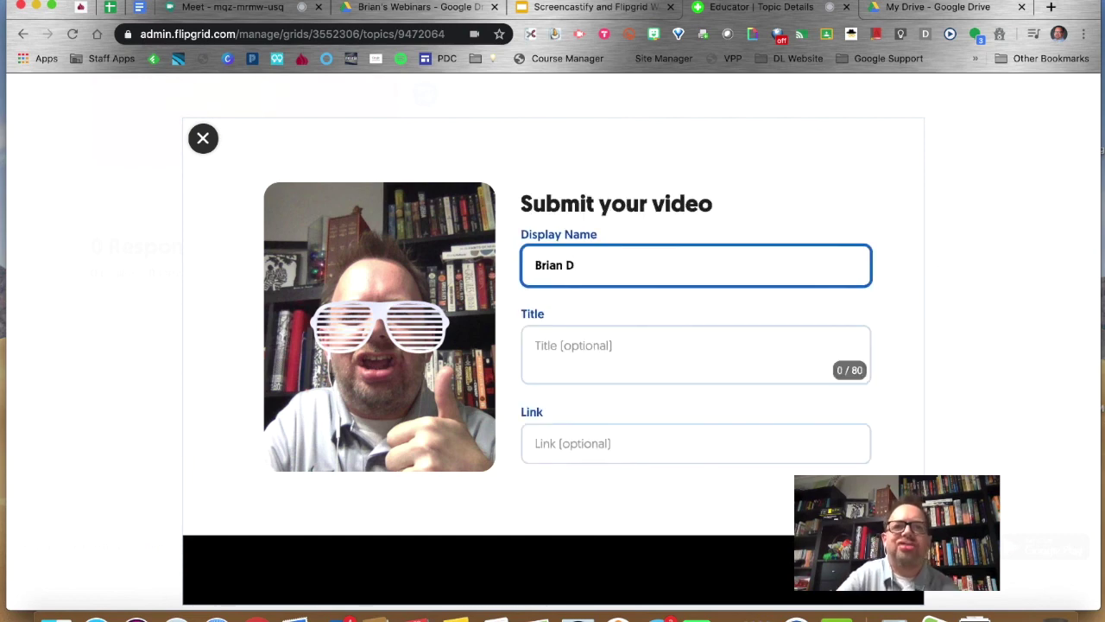
Replace the display name with the teacher's name and submit the video
drag(595, 256, 489, 276)
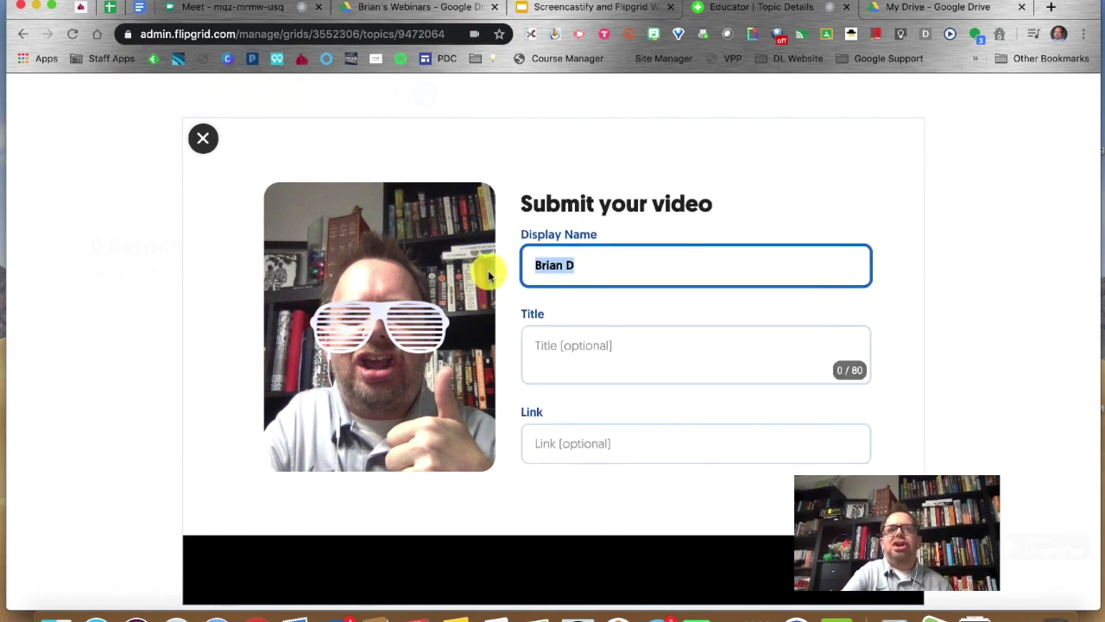
text(Mr. Dean)
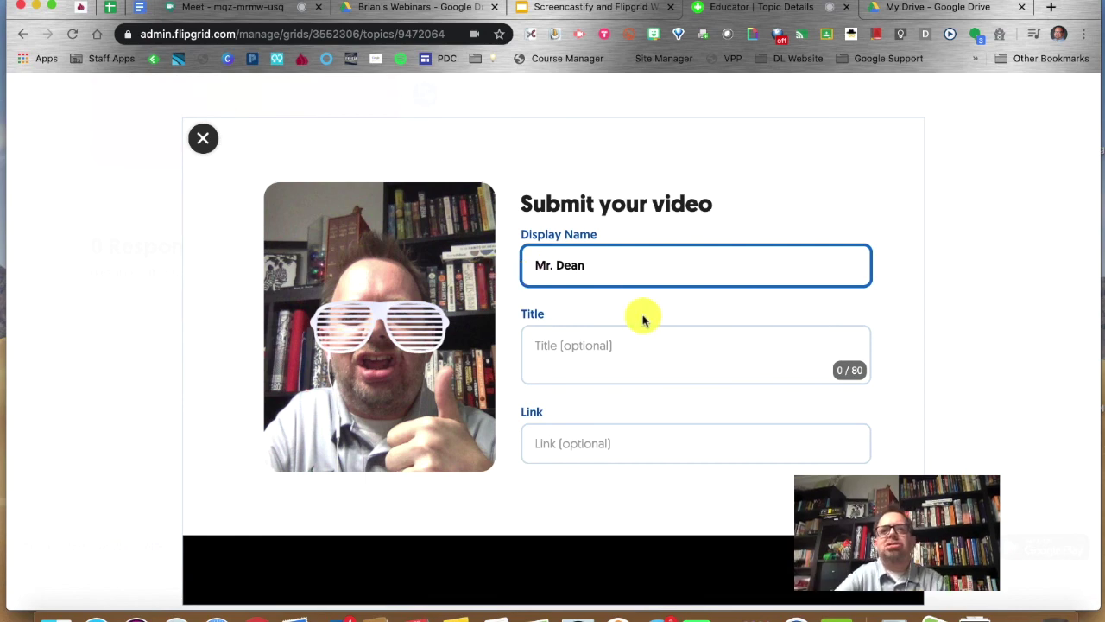
click(788, 570)
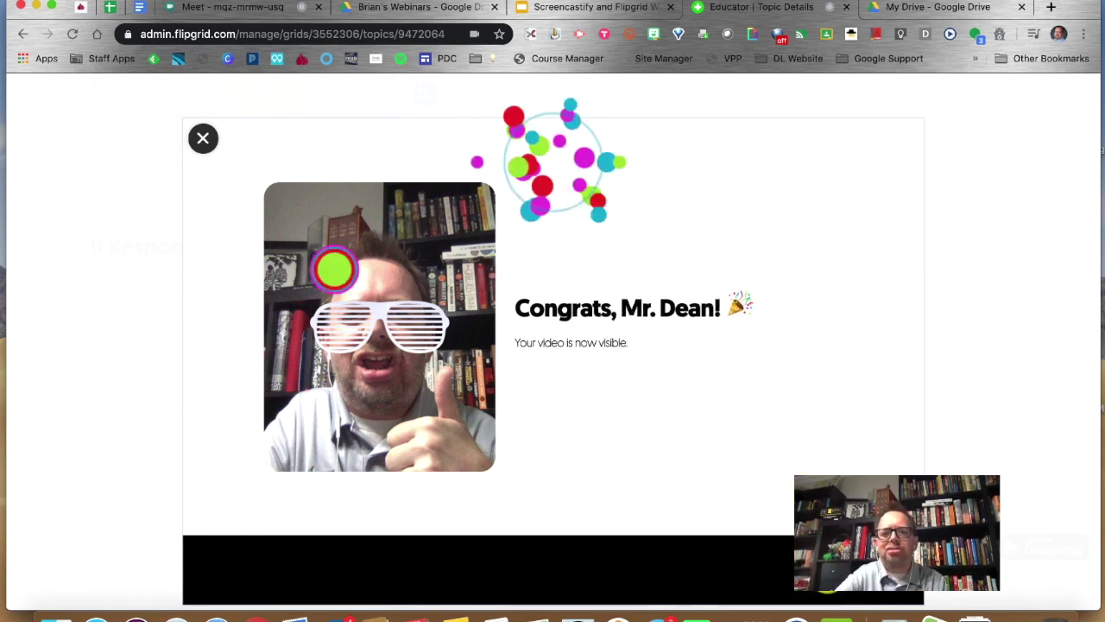